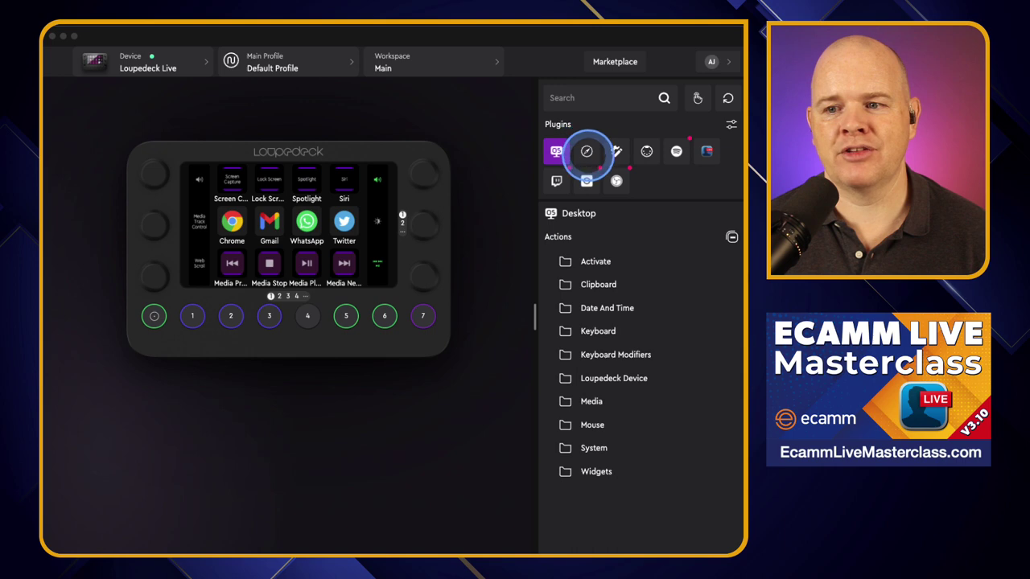
# Look through the action groups of the Navigation, Custom, MIDI and Desktop plugins, expanding the Desktop plugin's Activate group.
pyautogui.click(586, 152)
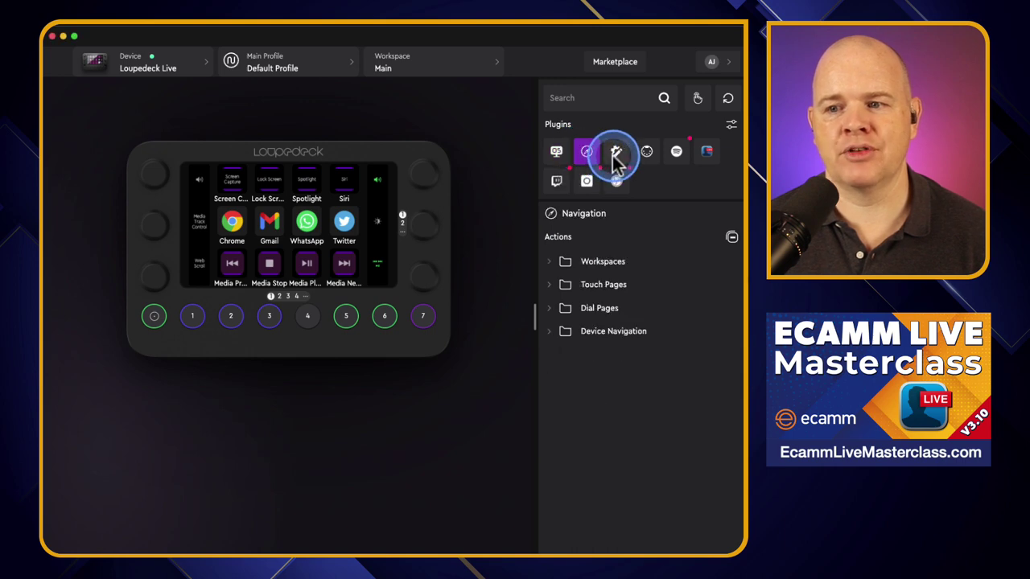
pyautogui.click(616, 152)
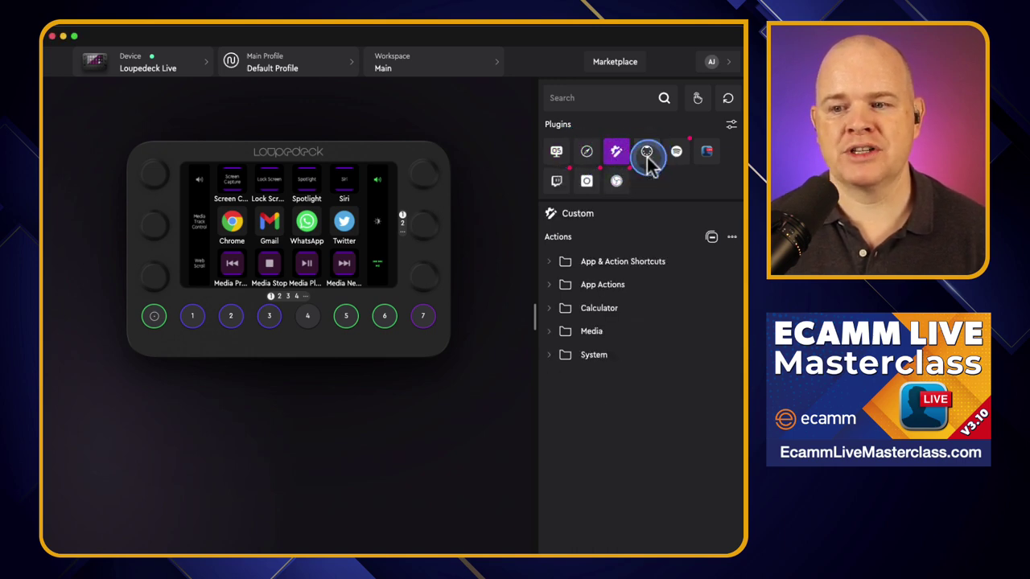
pyautogui.click(648, 156)
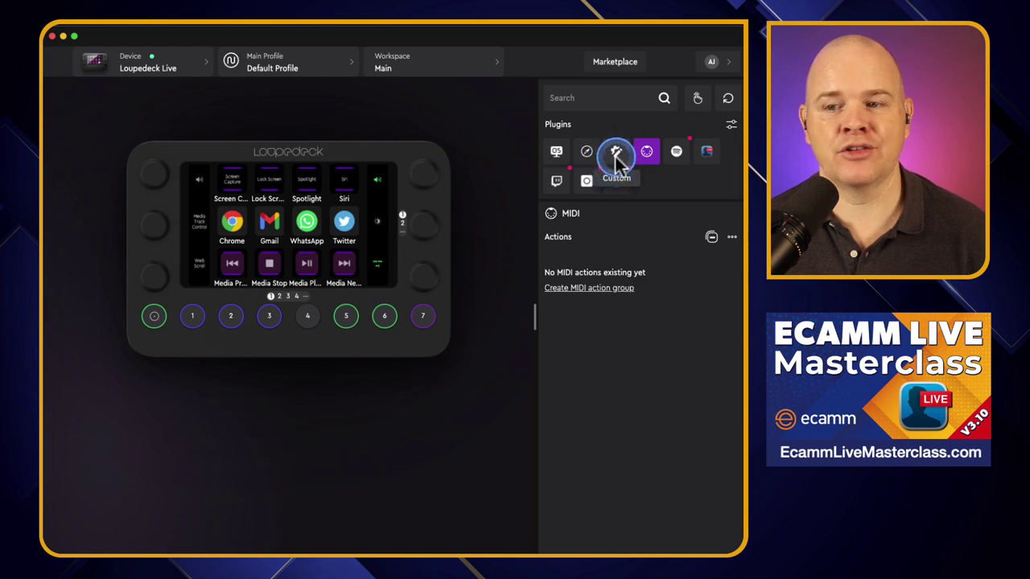
pyautogui.click(616, 155)
pyautogui.click(587, 154)
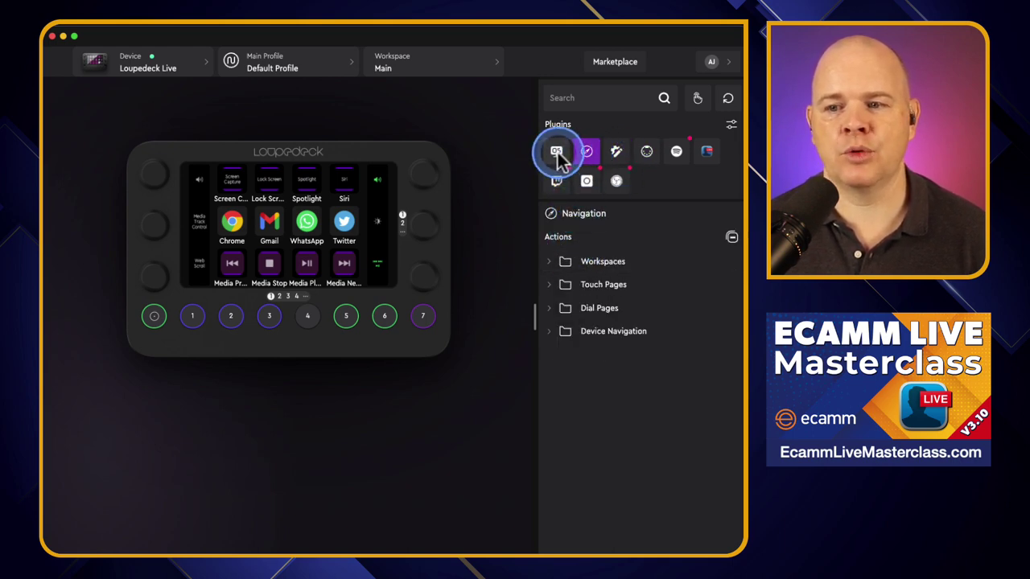
pyautogui.click(557, 152)
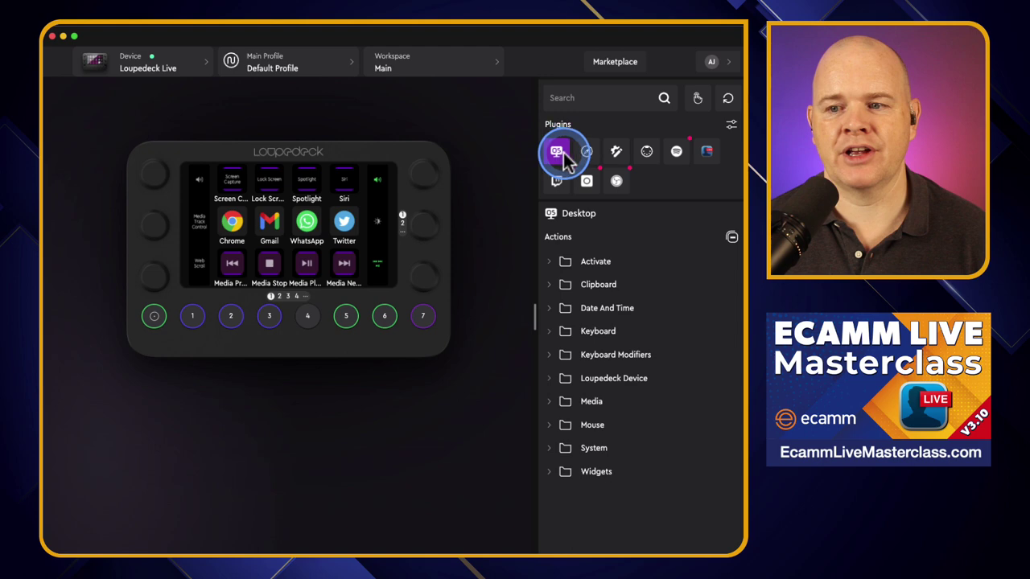
pyautogui.click(551, 262)
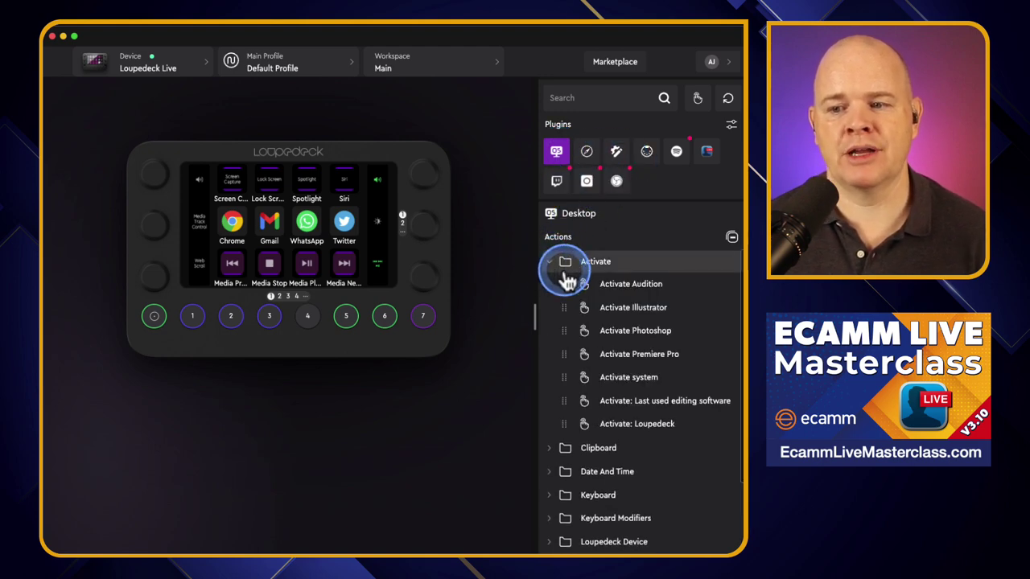
pyautogui.moveTo(573, 282); pyautogui.dragTo(583, 216)
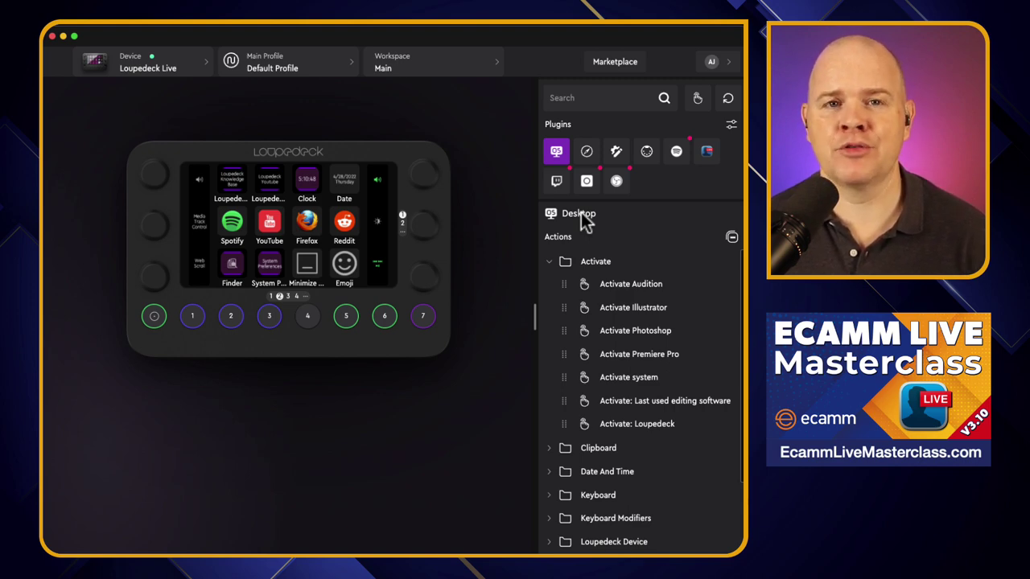
pyautogui.click(581, 213)
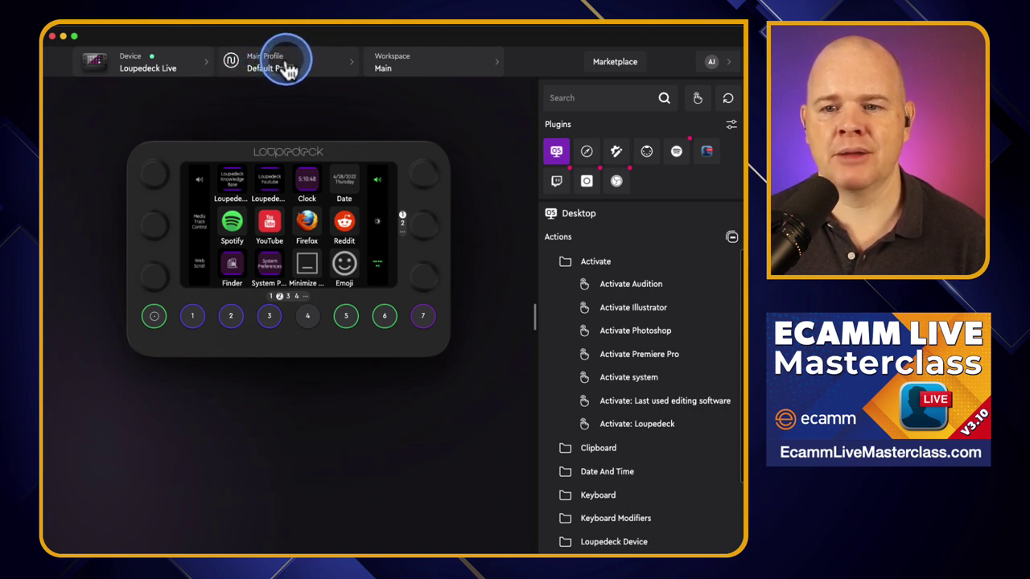
# Open the profile list and look through the available application profiles.
pyautogui.click(349, 71)
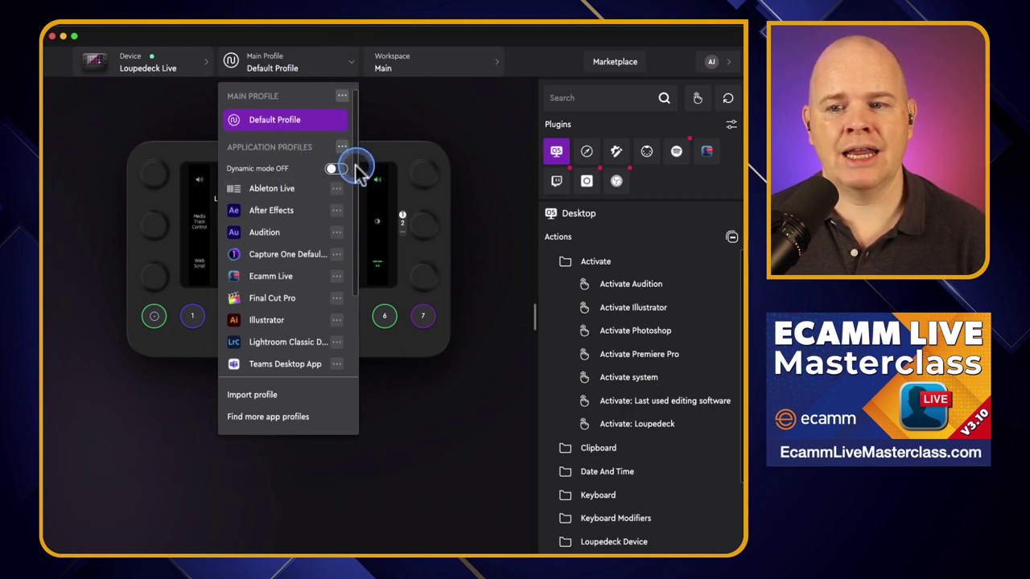
pyautogui.scroll(-3, 355, 177)
pyautogui.scroll(-2, 356, 217)
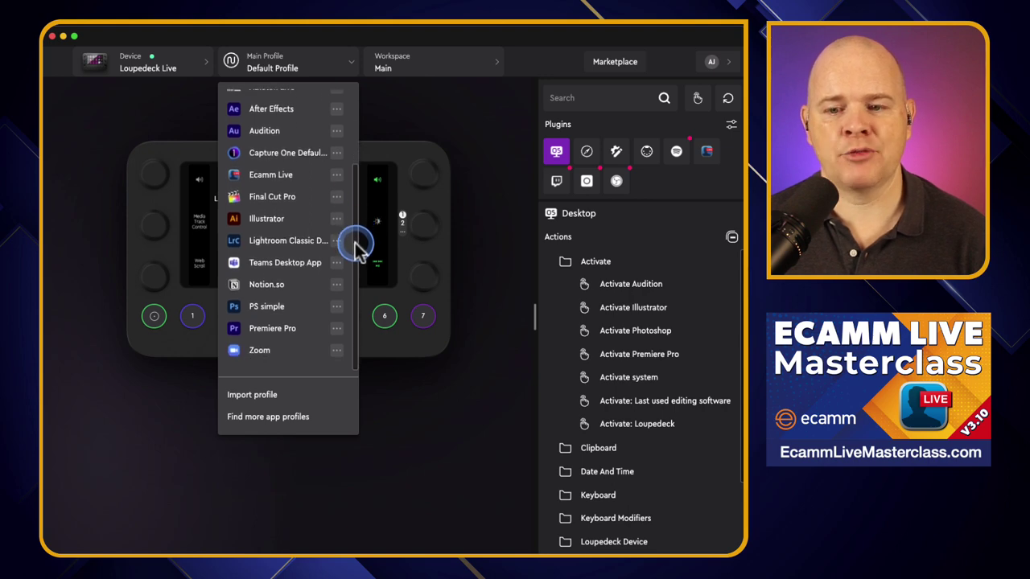
pyautogui.moveTo(356, 237); pyautogui.dragTo(363, 166)
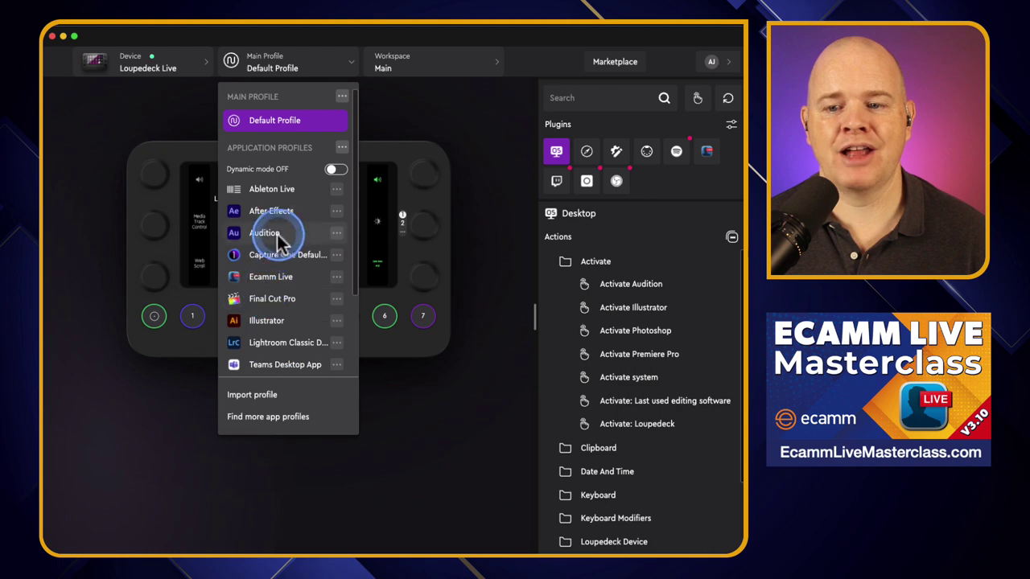
# Switch Dynamic mode on for the application profiles and back off.
pyautogui.click(336, 170)
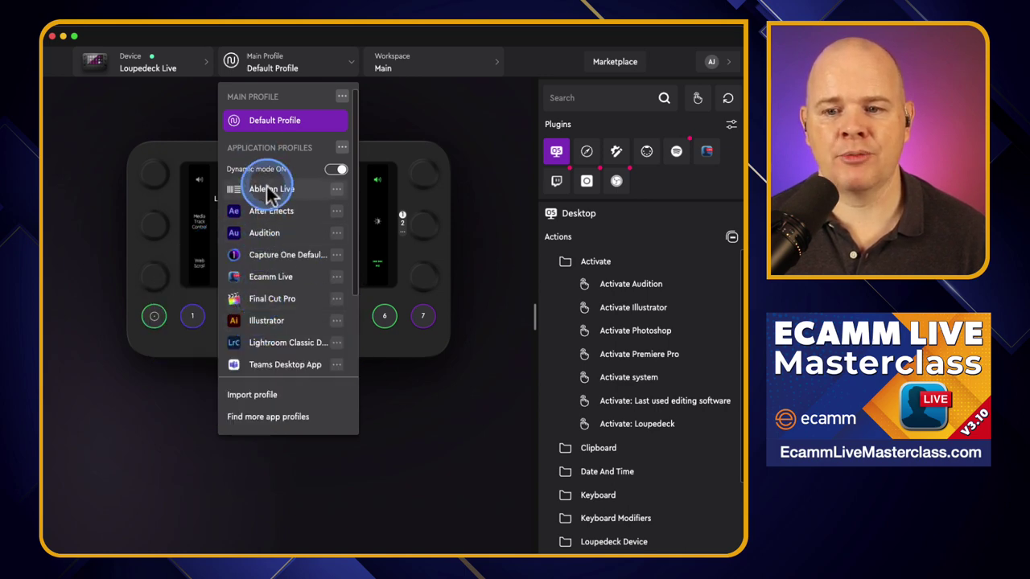
pyautogui.scroll(-3, 270, 201)
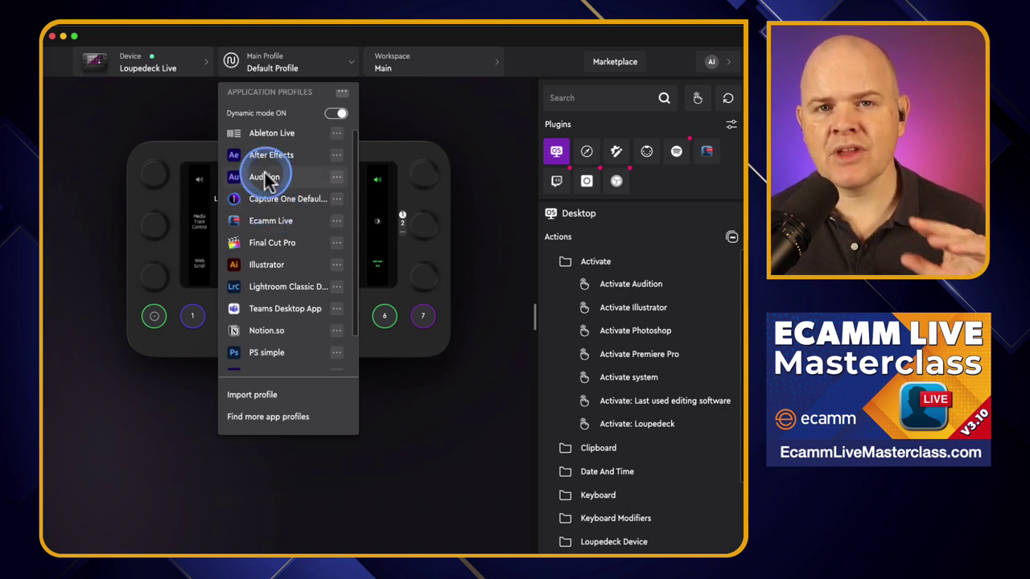
pyautogui.scroll(3, 268, 179)
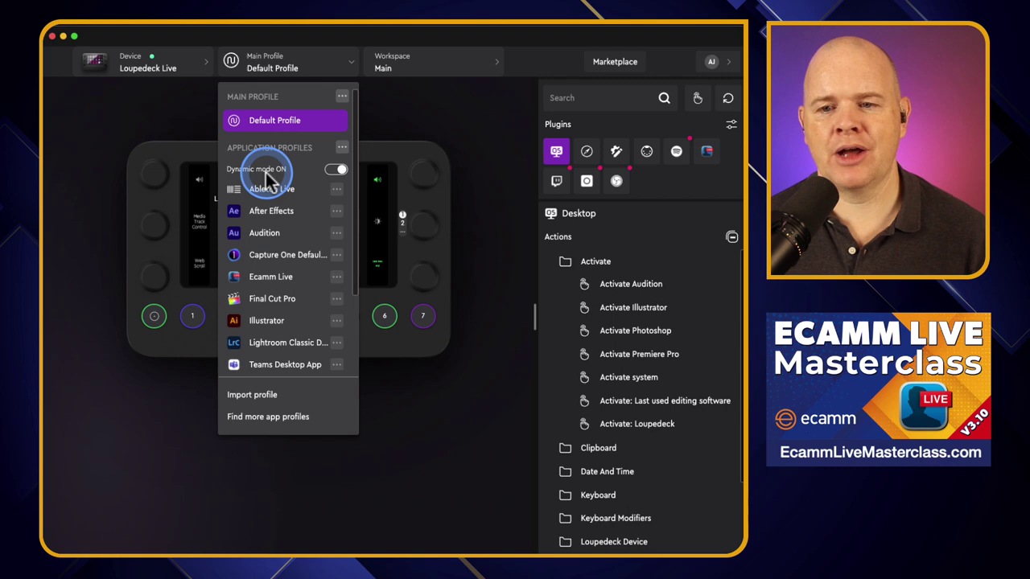
pyautogui.click(338, 178)
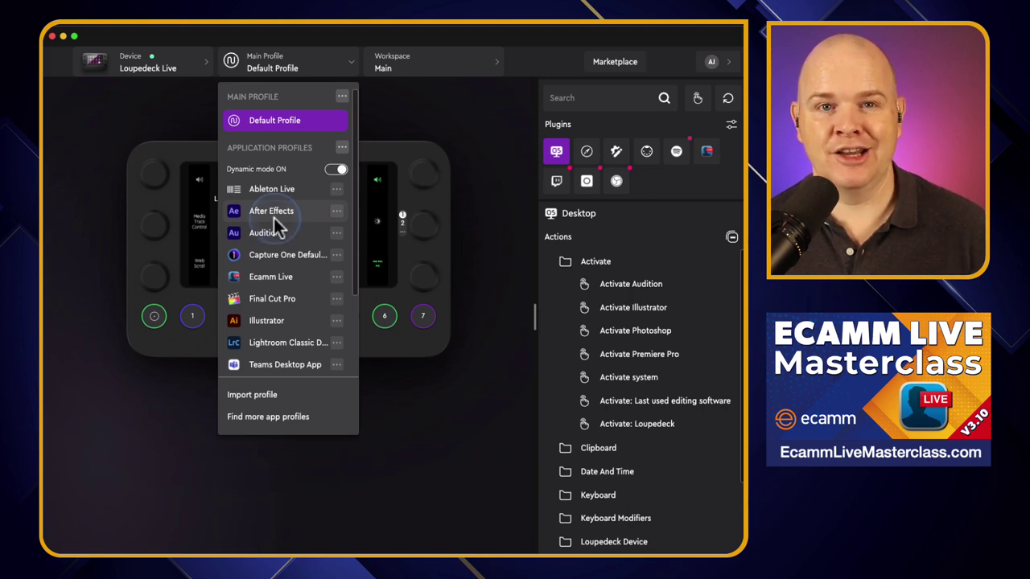
pyautogui.click(277, 338)
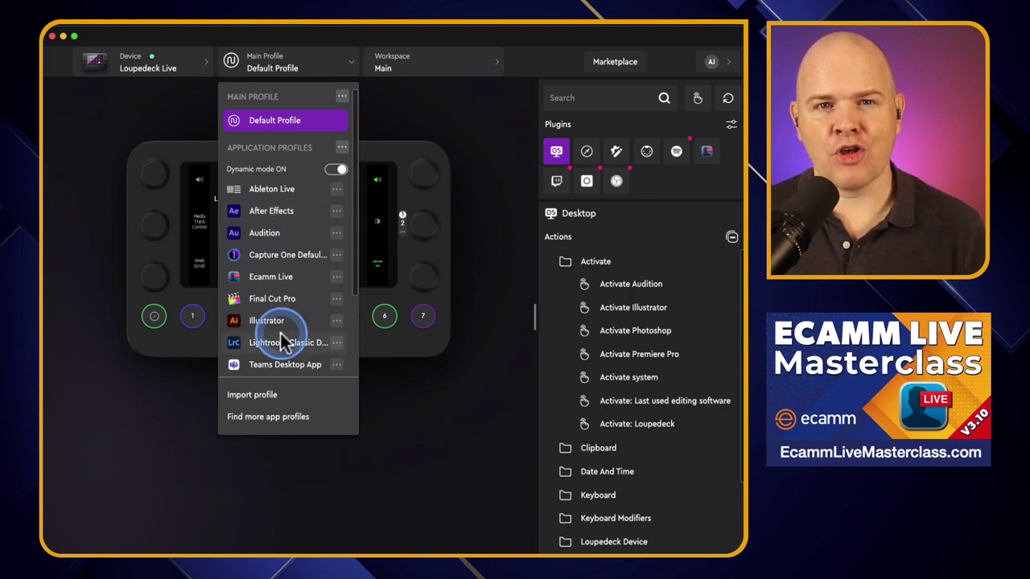
pyautogui.click(272, 212)
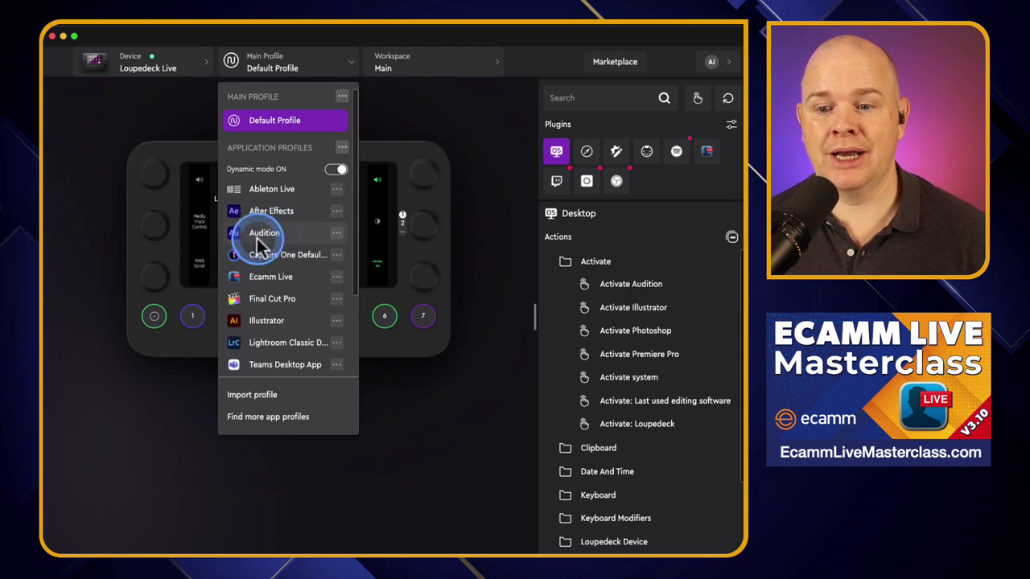
pyautogui.scroll(-3, 265, 322)
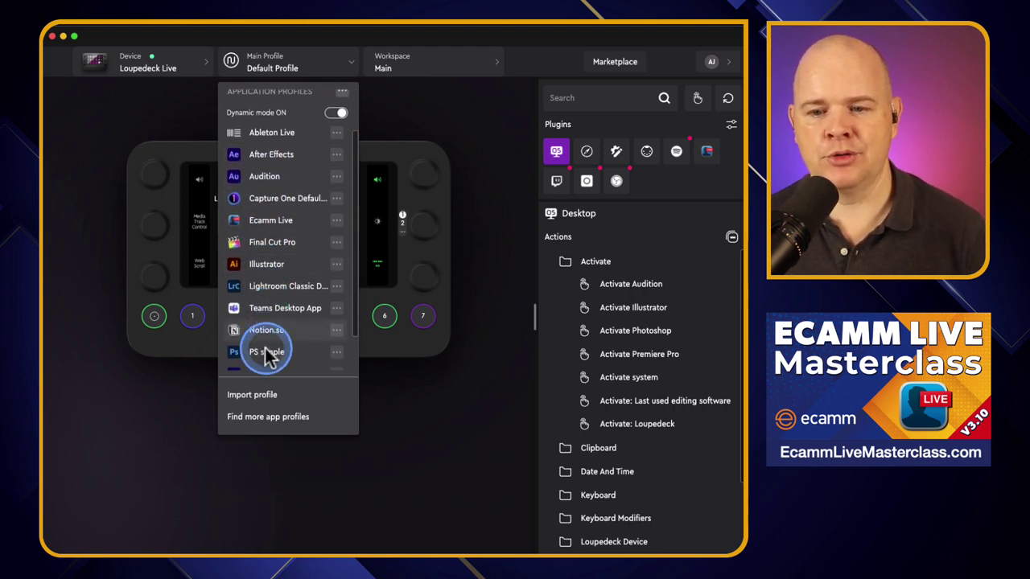
pyautogui.click(338, 113)
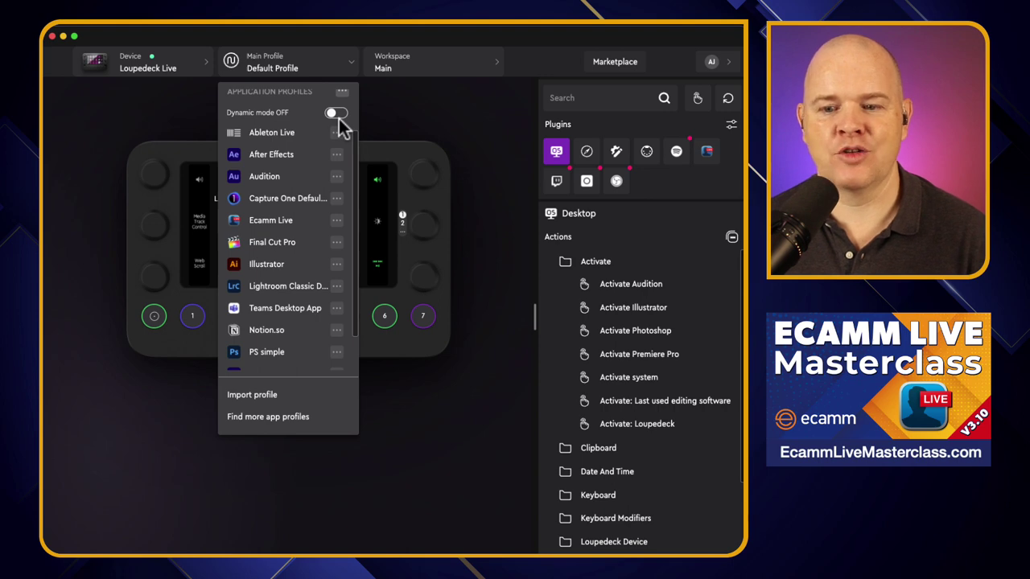
pyautogui.click(338, 115)
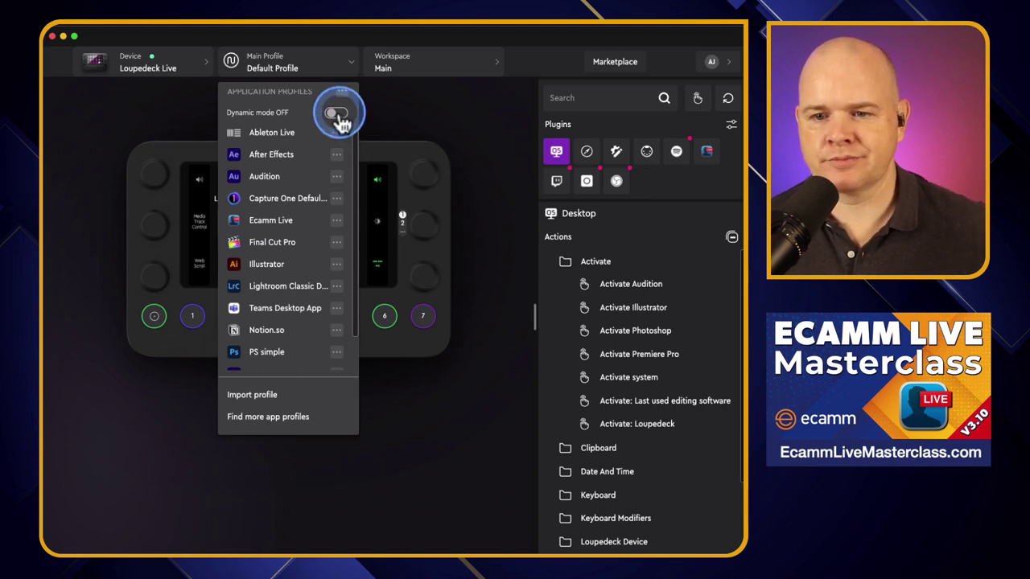
# Load the PS simple Photoshop profile from the application profiles.
pyautogui.scroll(-3, 306, 181)
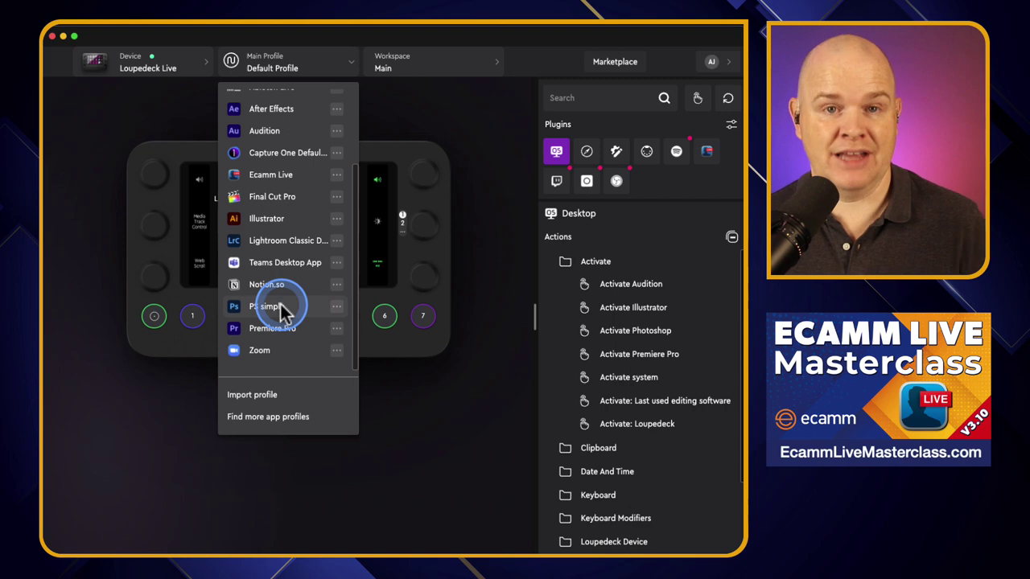
pyautogui.scroll(3, 281, 310)
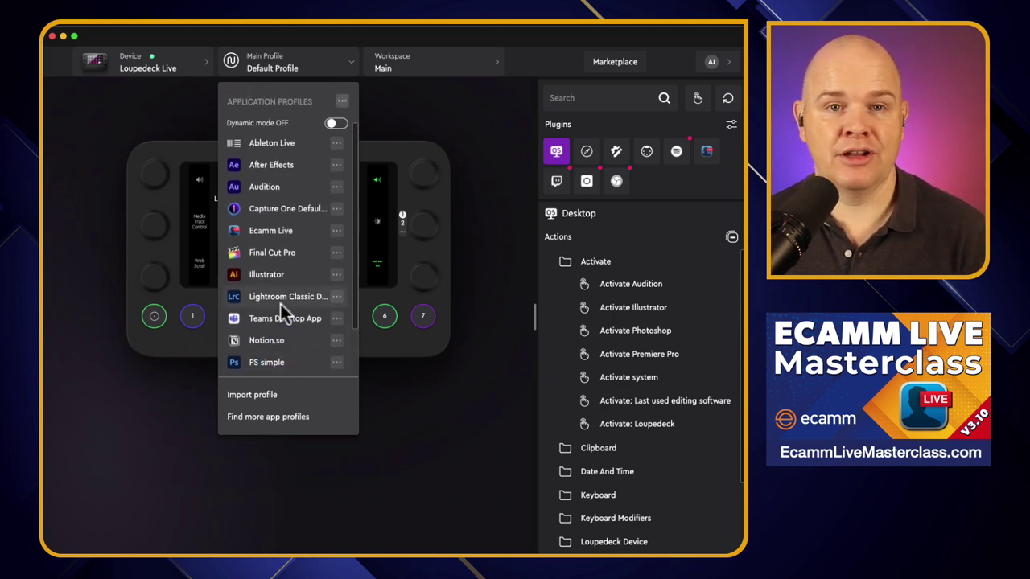
pyautogui.scroll(3, 280, 304)
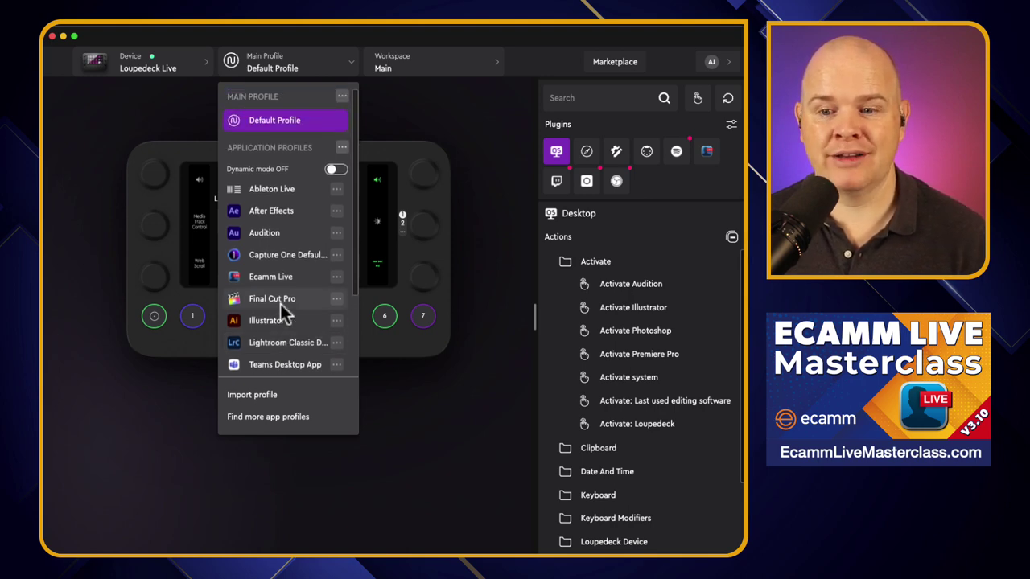
pyautogui.click(272, 216)
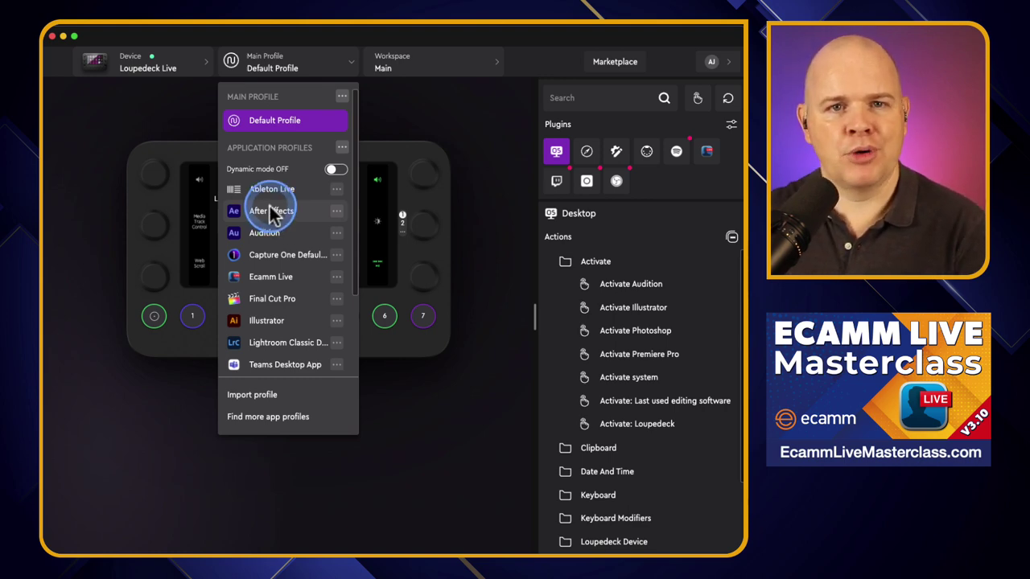
pyautogui.click(304, 232)
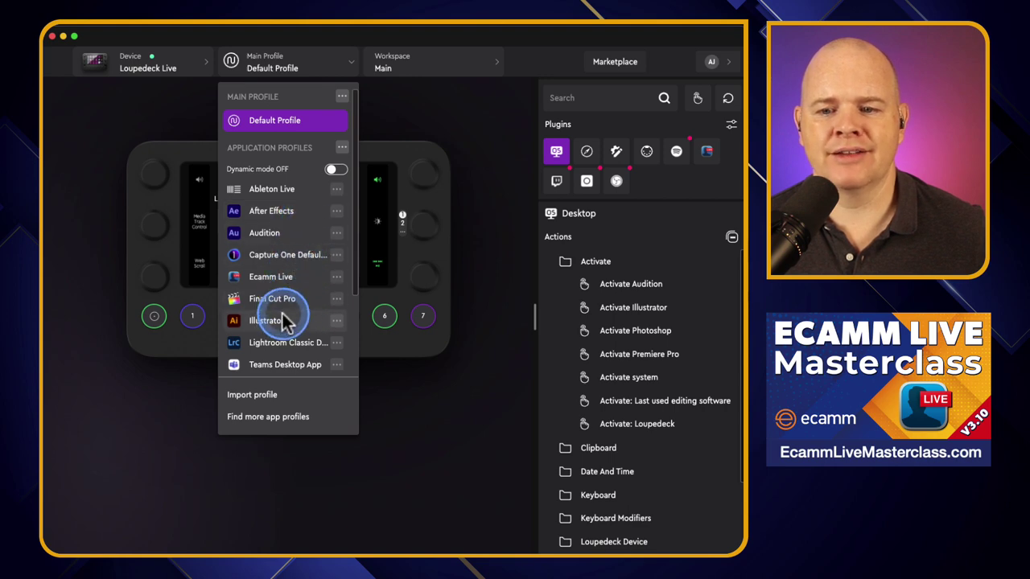
pyautogui.scroll(-4, 283, 336)
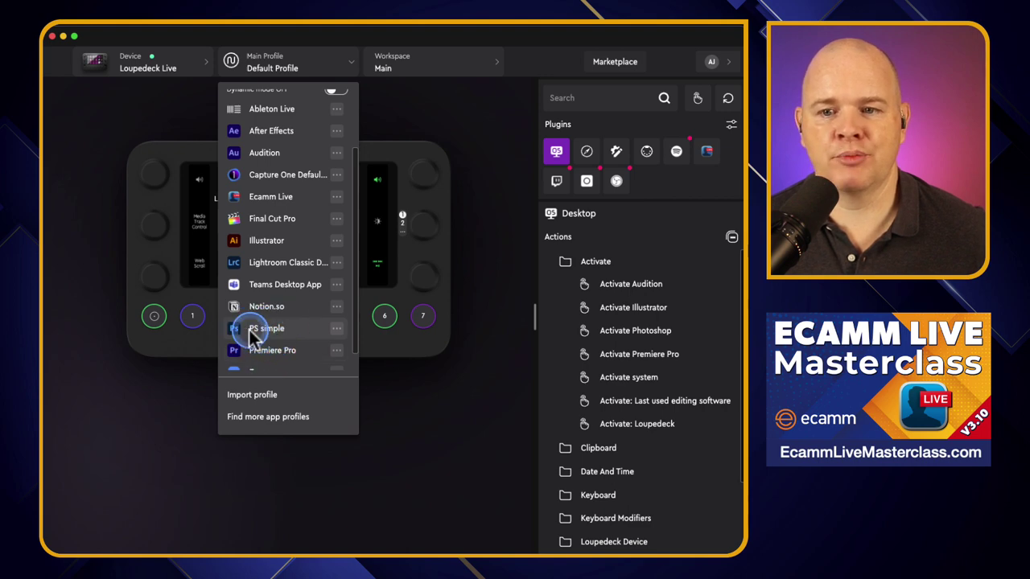
pyautogui.click(248, 329)
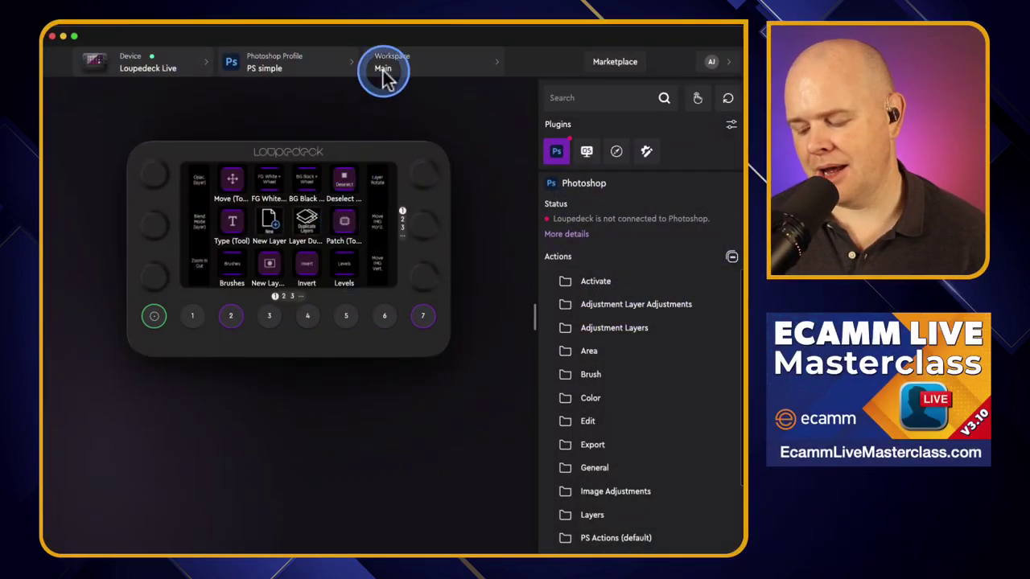
# Switch to the Audition application profile and page through the touch pages of its Editing workspace.
pyautogui.click(330, 71)
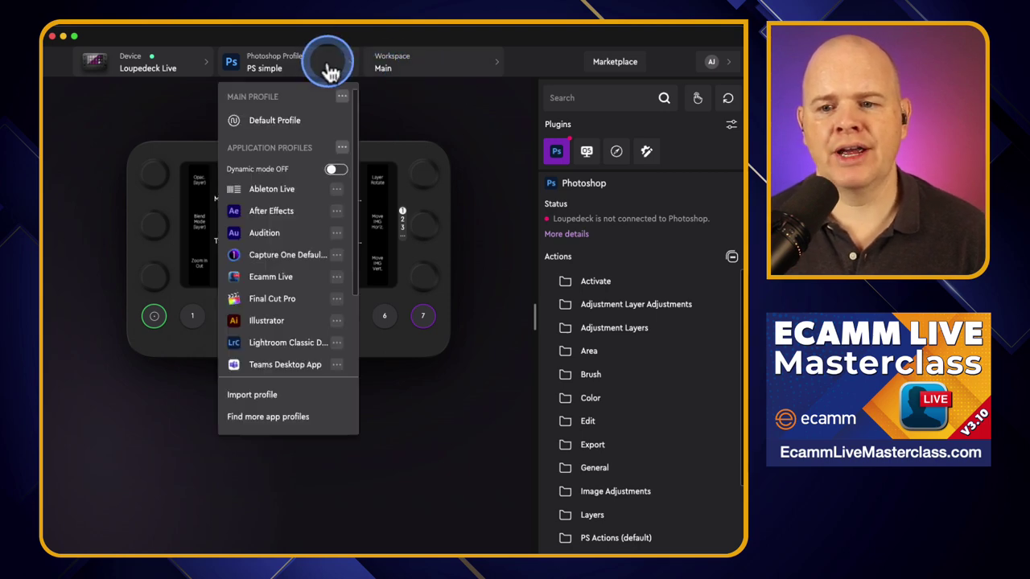
pyautogui.click(268, 233)
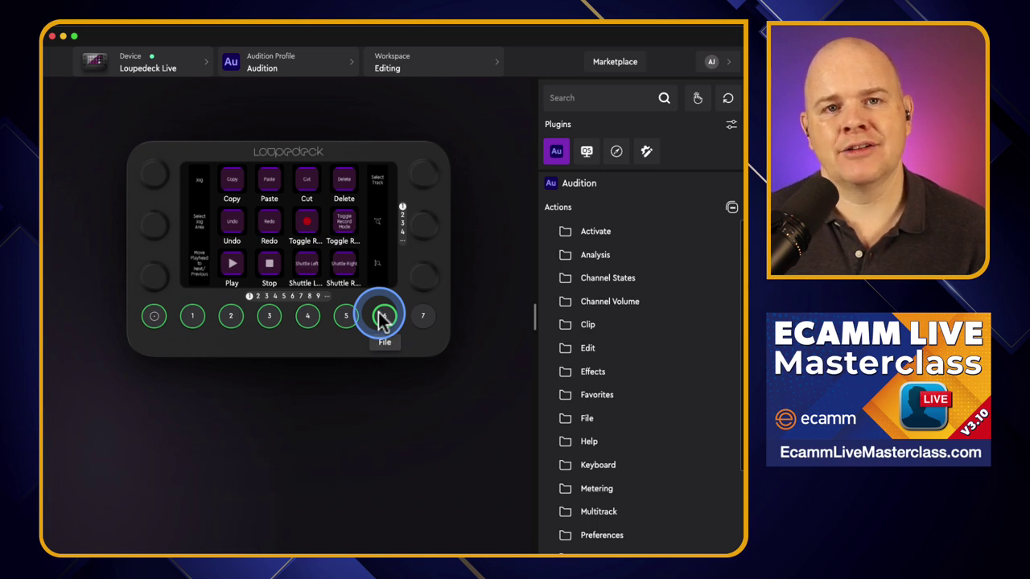
pyautogui.moveTo(253, 281); pyautogui.dragTo(256, 299)
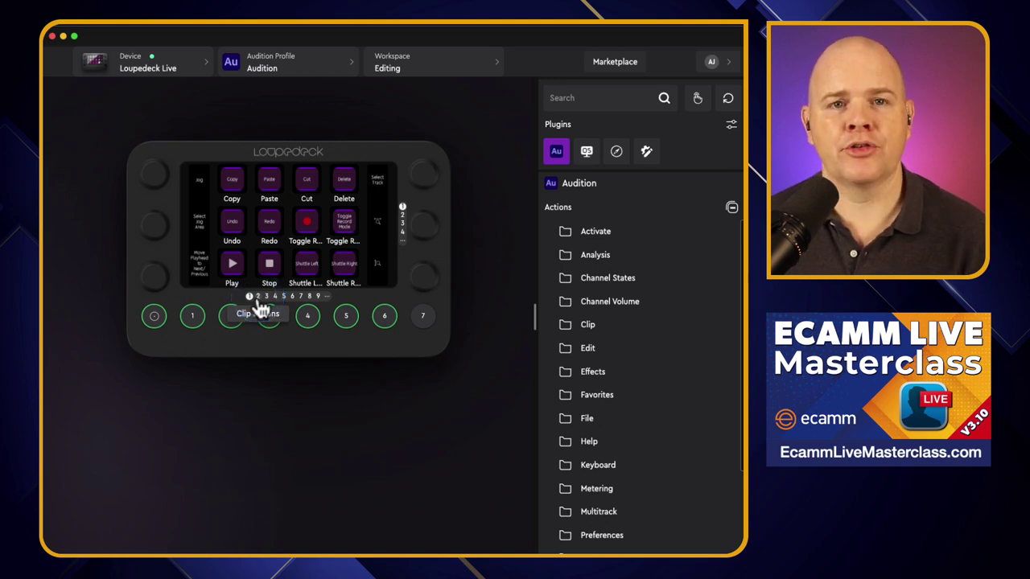
pyautogui.click(258, 297)
pyautogui.scroll(-1, 258, 300)
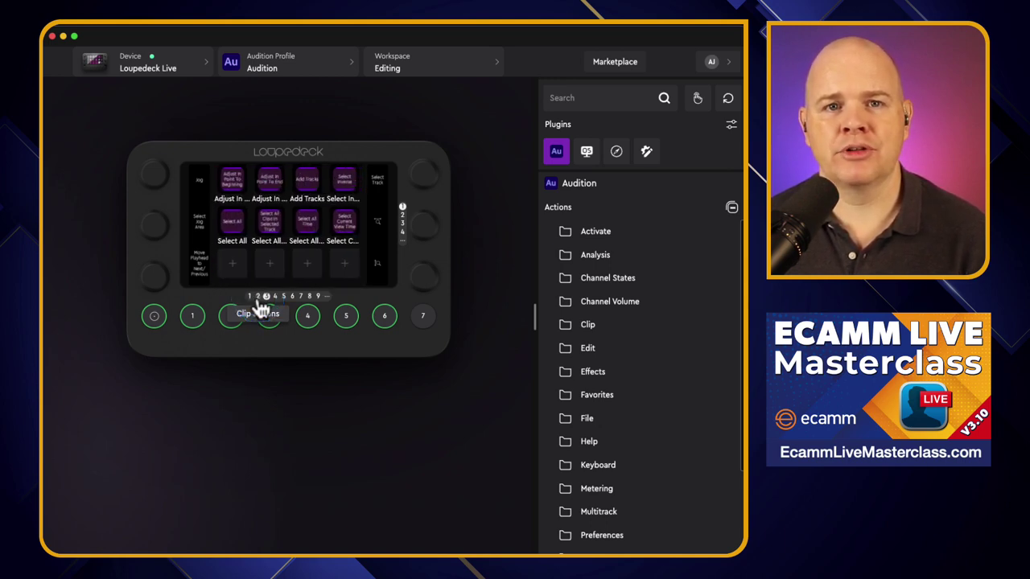
pyautogui.scroll(-1, 261, 309)
pyautogui.scroll(-1, 260, 310)
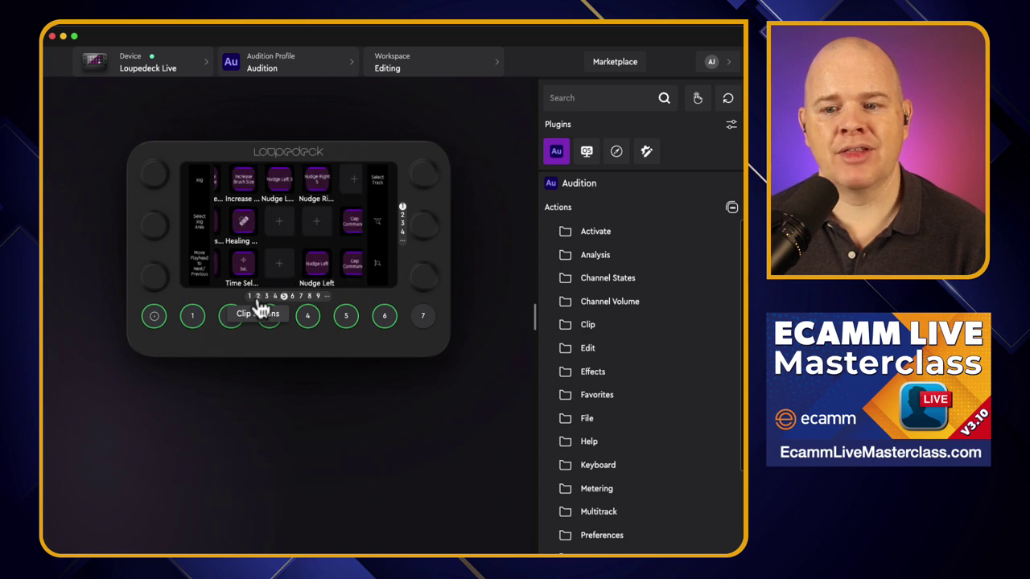
pyautogui.scroll(2, 258, 310)
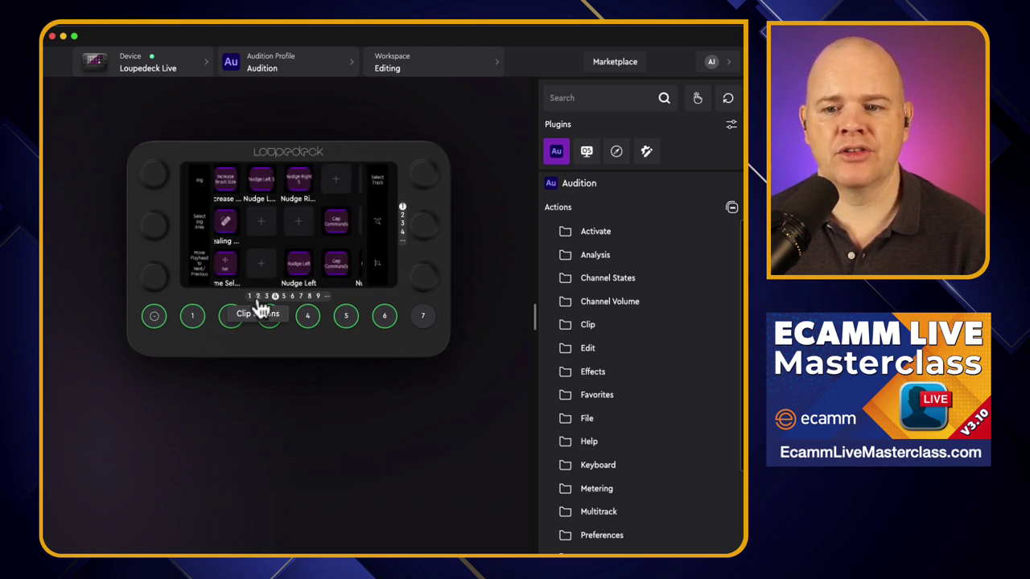
pyautogui.scroll(2, 261, 310)
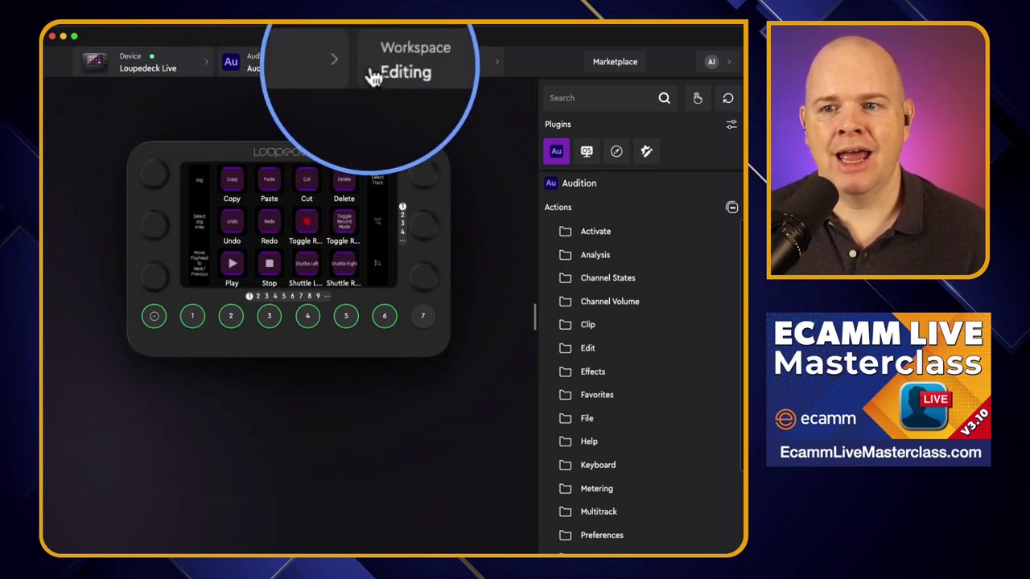
# Open the Audition profile's workspace list and look through the available workspaces, from Editing to File.
pyautogui.click(420, 73)
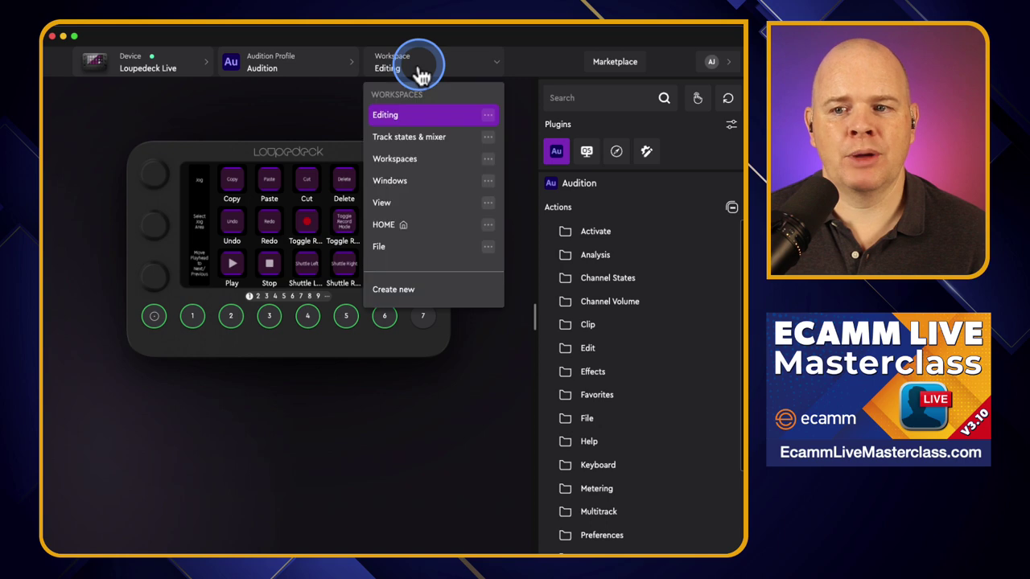
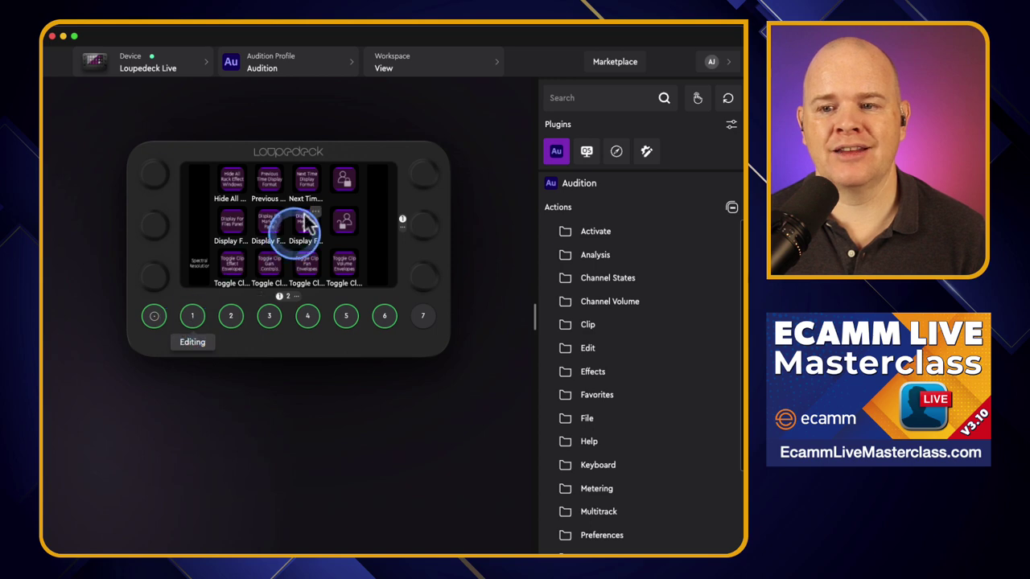
pyautogui.click(395, 67)
pyautogui.click(415, 119)
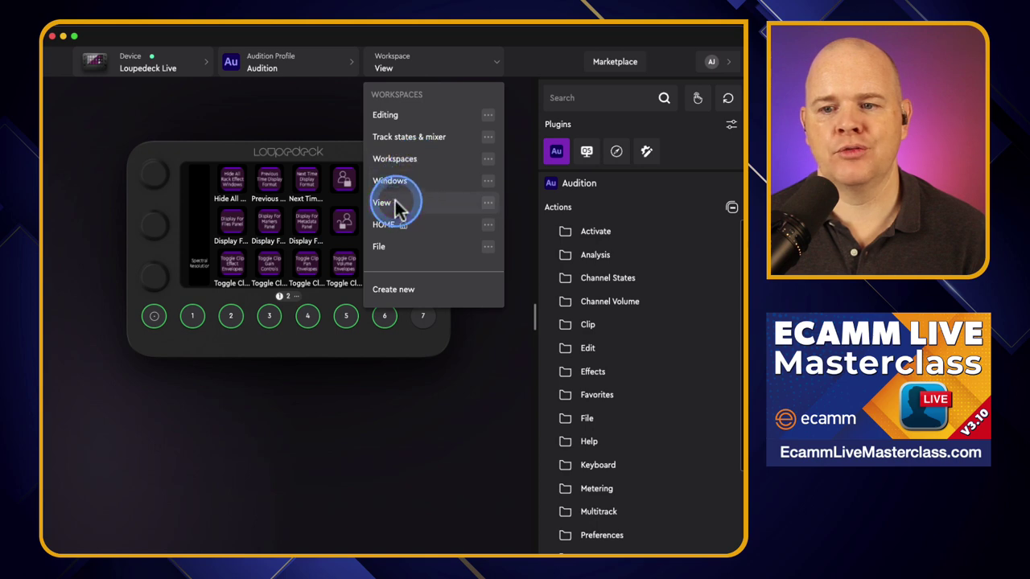
pyautogui.click(448, 457)
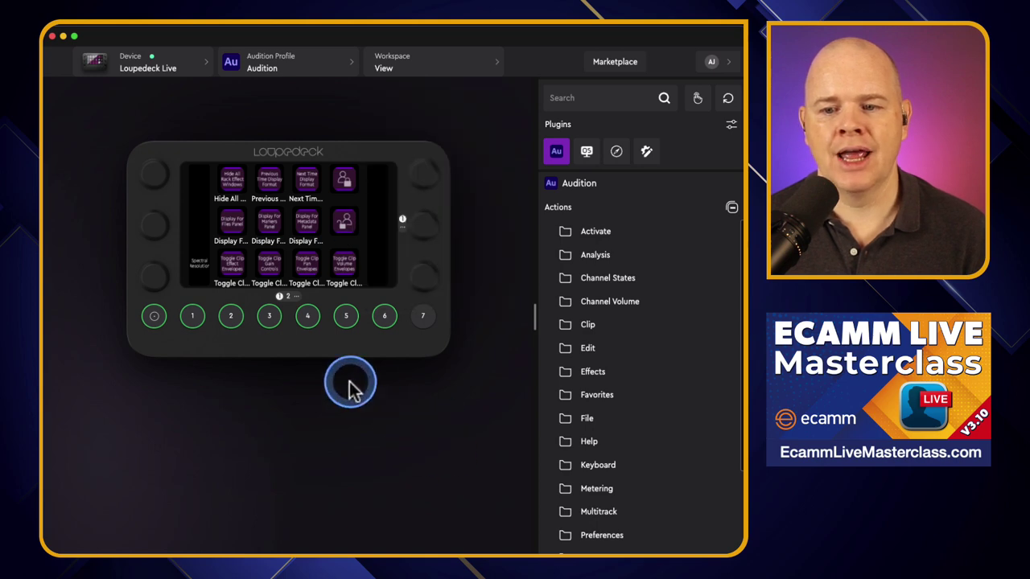
# Switch through the Audition workspaces with the virtual device's numbered round buttons, ending on the File workspace.
pyautogui.click(190, 320)
pyautogui.click(229, 320)
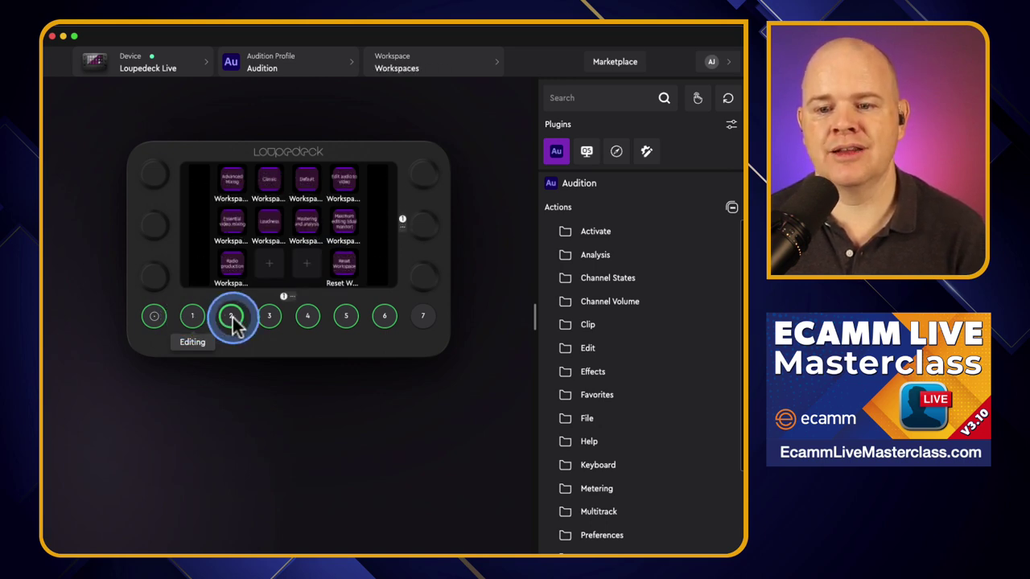
pyautogui.click(272, 321)
pyautogui.click(306, 325)
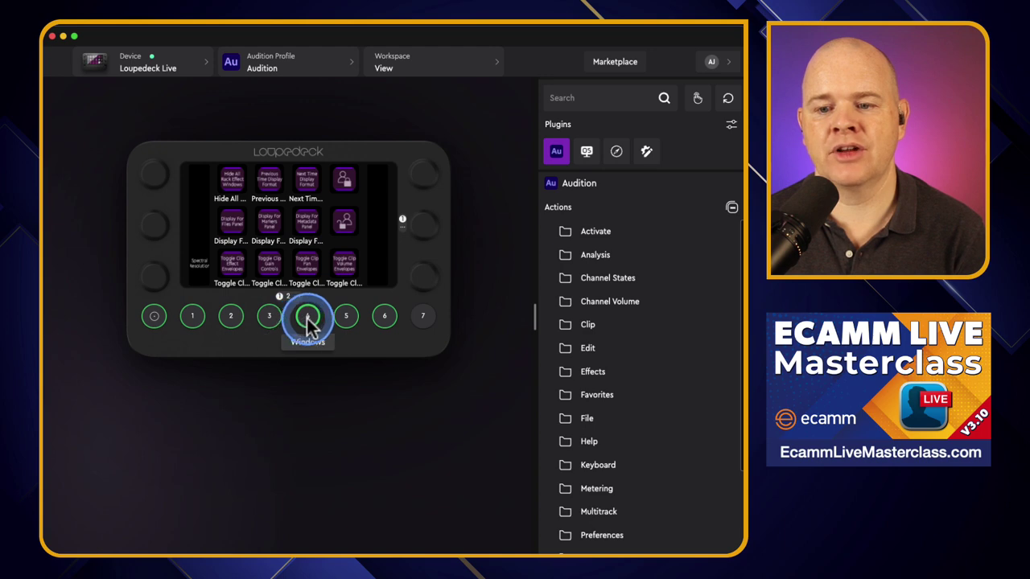
pyautogui.click(345, 321)
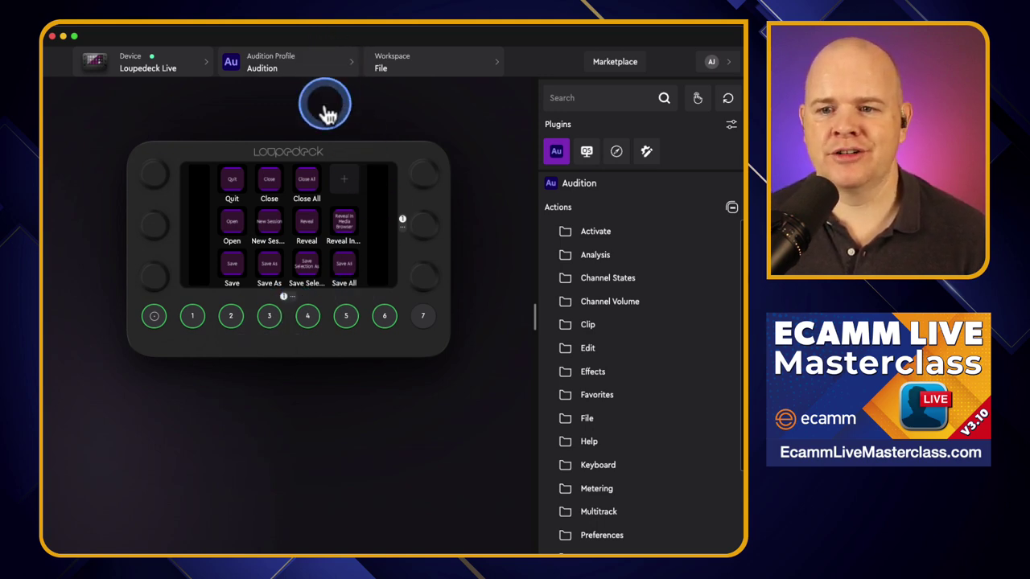
# Open the profile list and review the installed application profiles, from Ableton Live to Zoom.
pyautogui.click(409, 71)
pyautogui.click(319, 72)
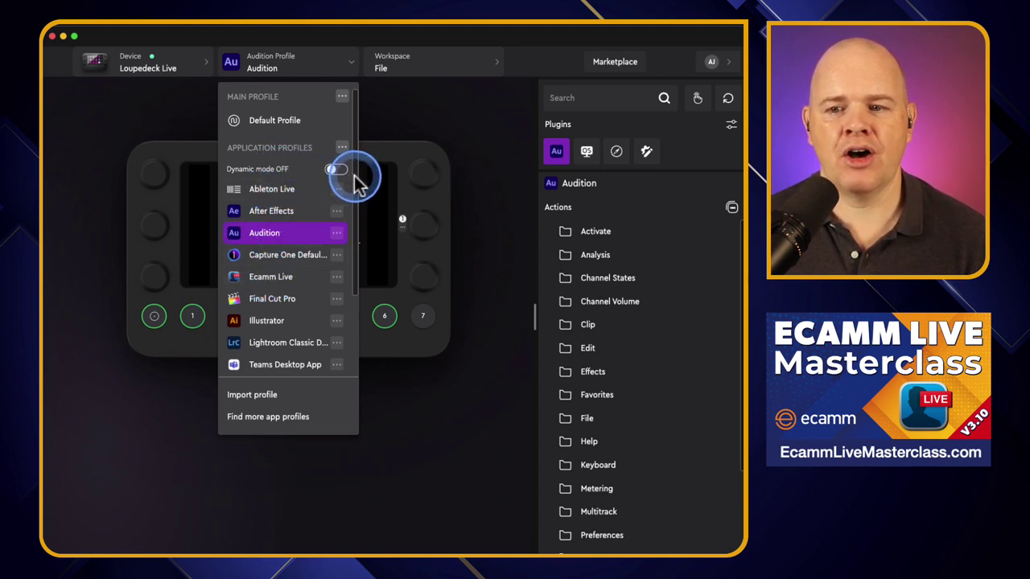
pyautogui.scroll(-3, 352, 189)
pyautogui.scroll(-3, 350, 222)
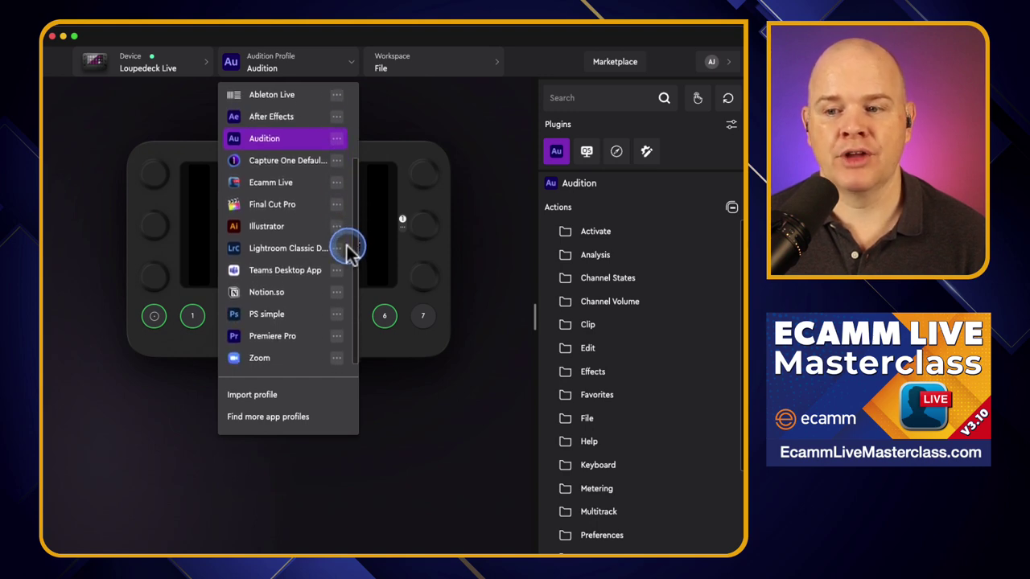
pyautogui.scroll(-1, 346, 256)
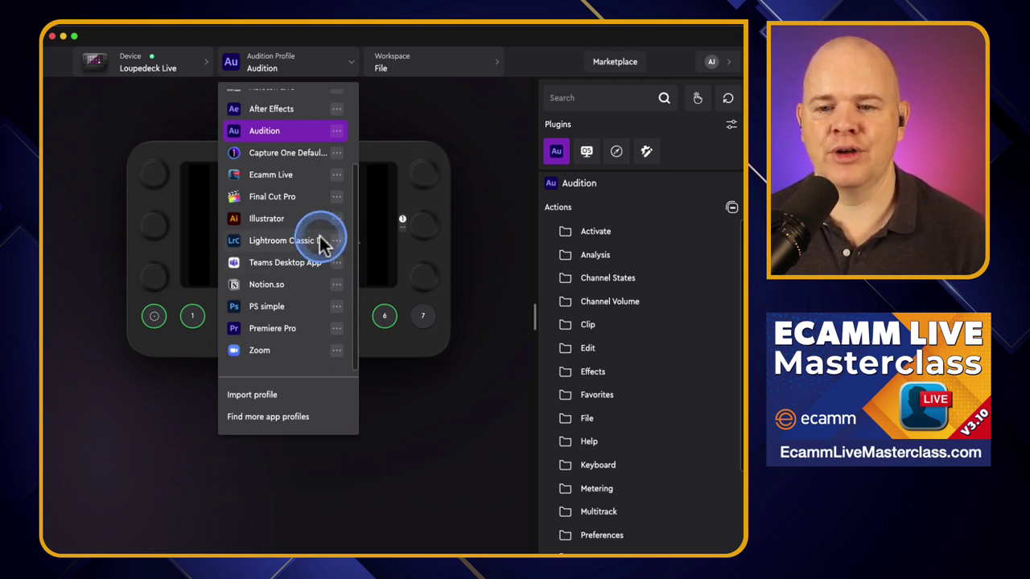
pyautogui.click(268, 222)
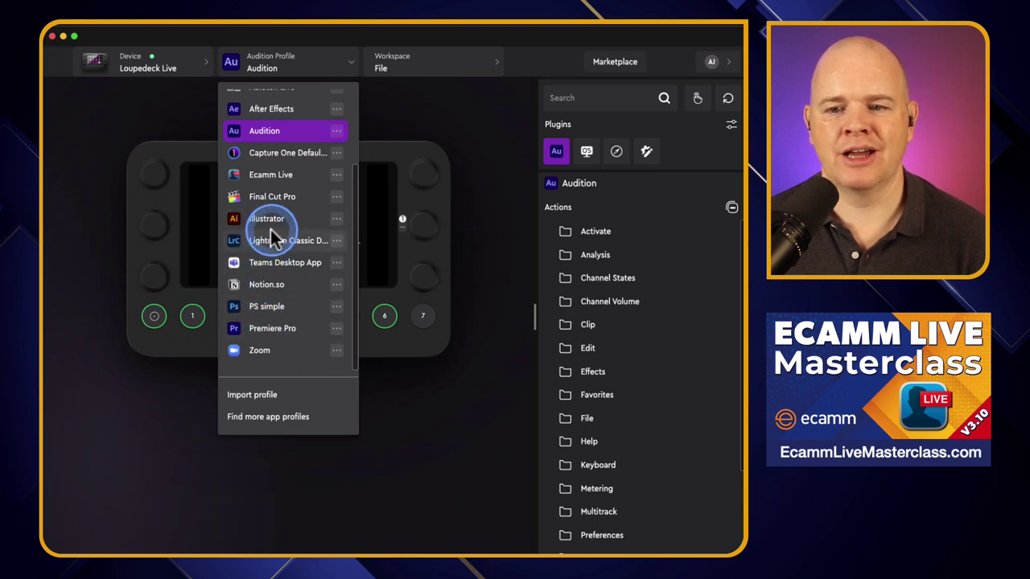
pyautogui.scroll(2, 274, 165)
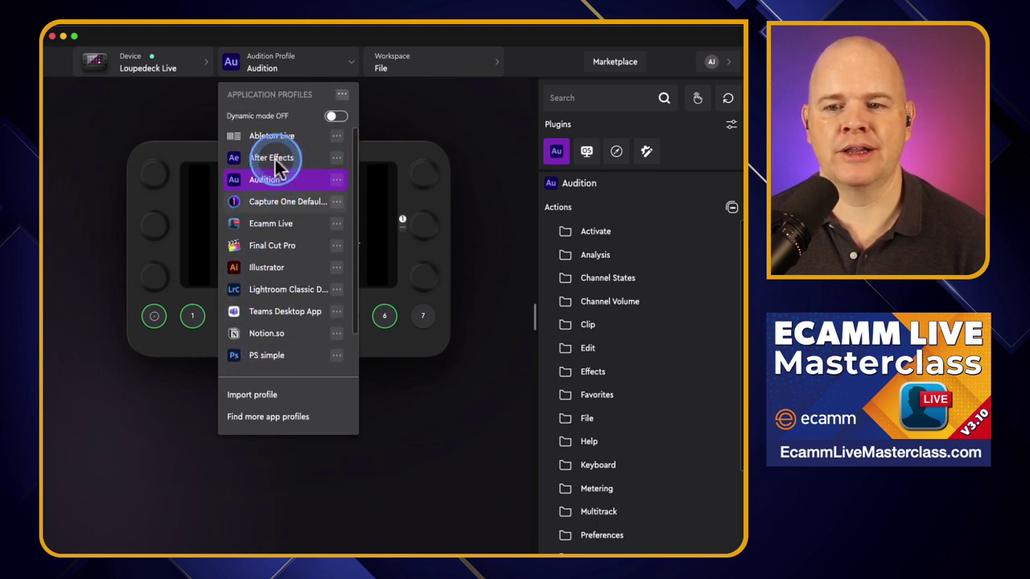
pyautogui.scroll(1, 275, 165)
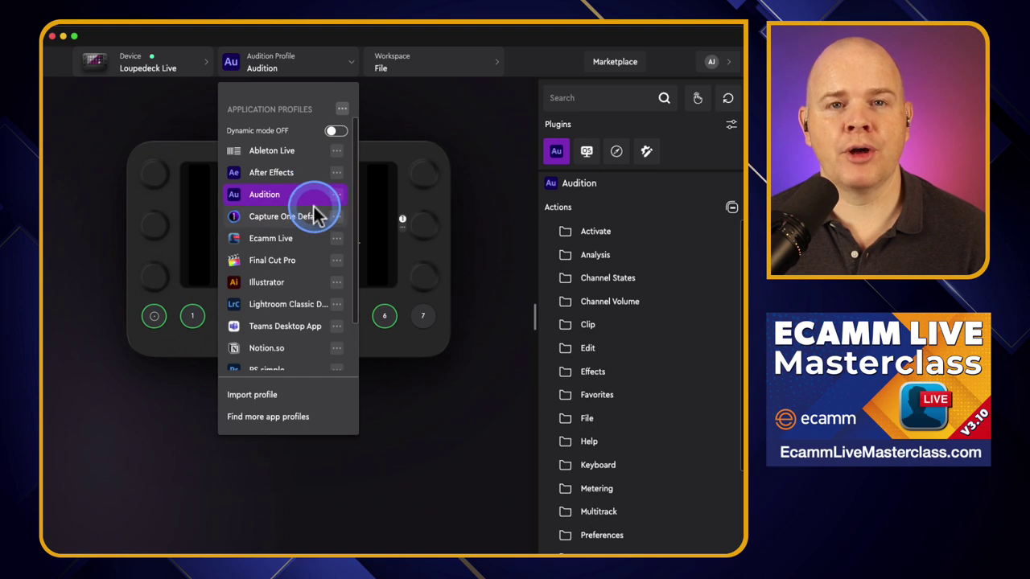
pyautogui.scroll(-2, 313, 251)
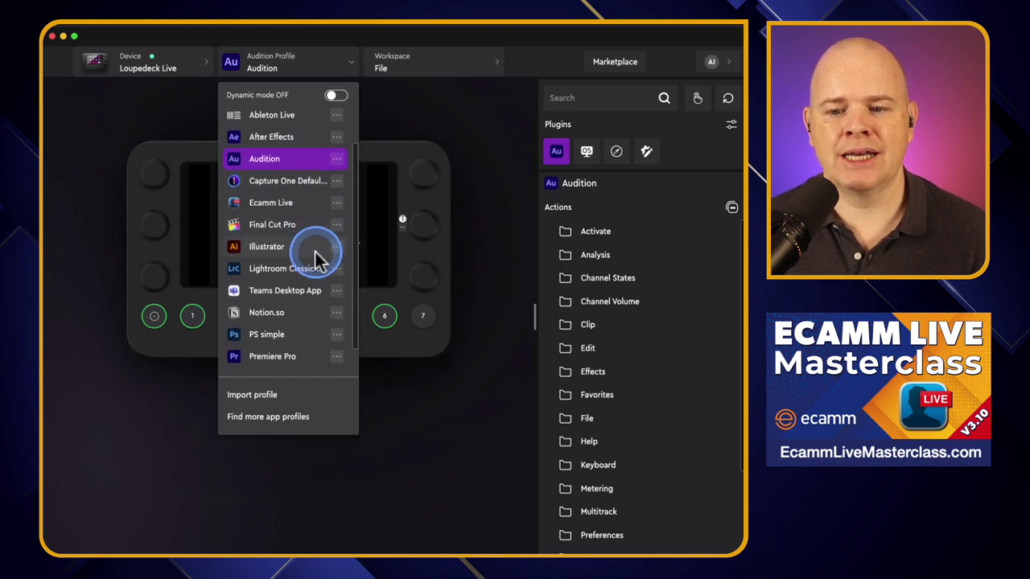
# Open the Loupedeck Marketplace from the profile list to find more app profiles.
pyautogui.click(268, 419)
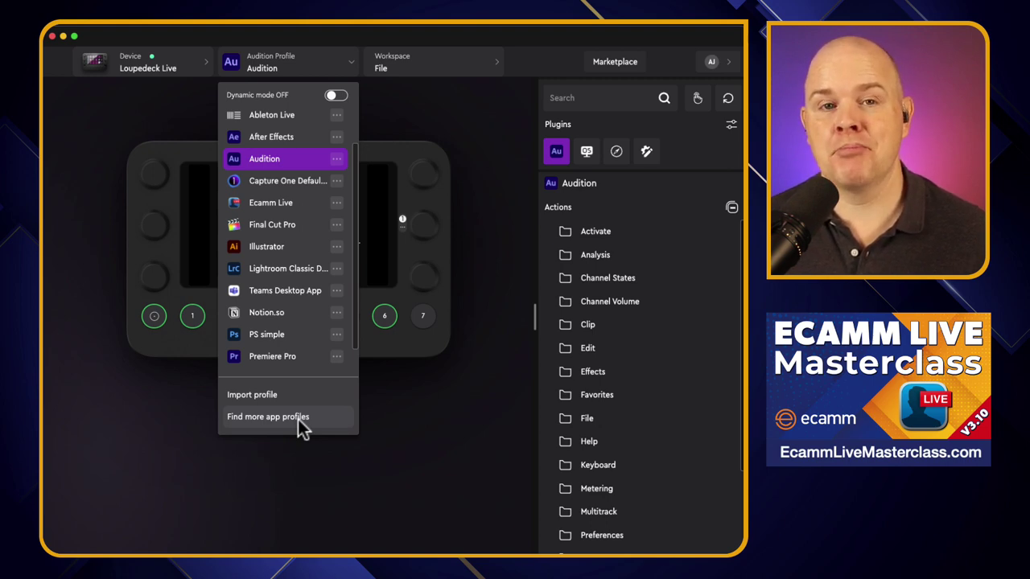
pyautogui.click(499, 216)
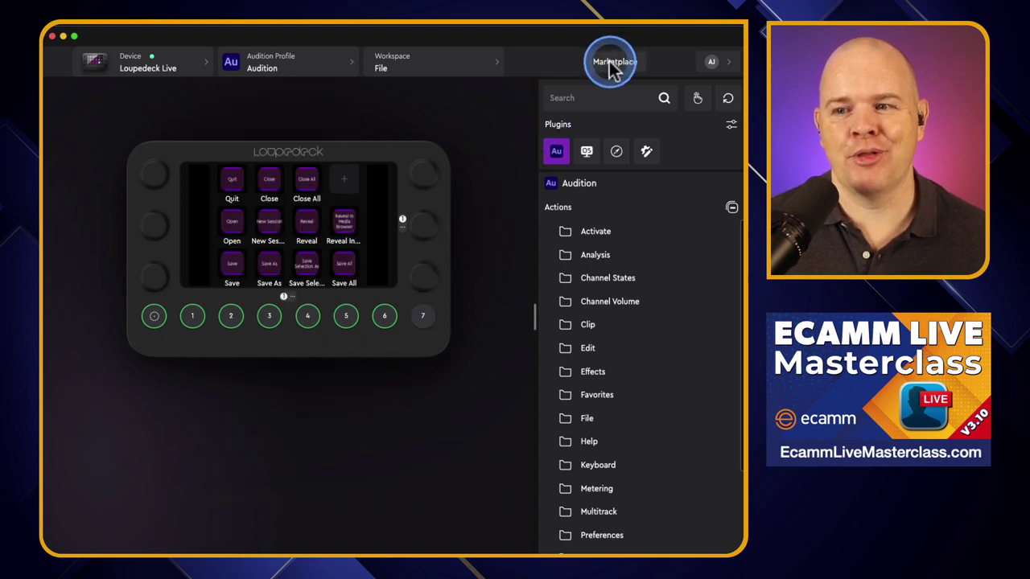
pyautogui.click(346, 64)
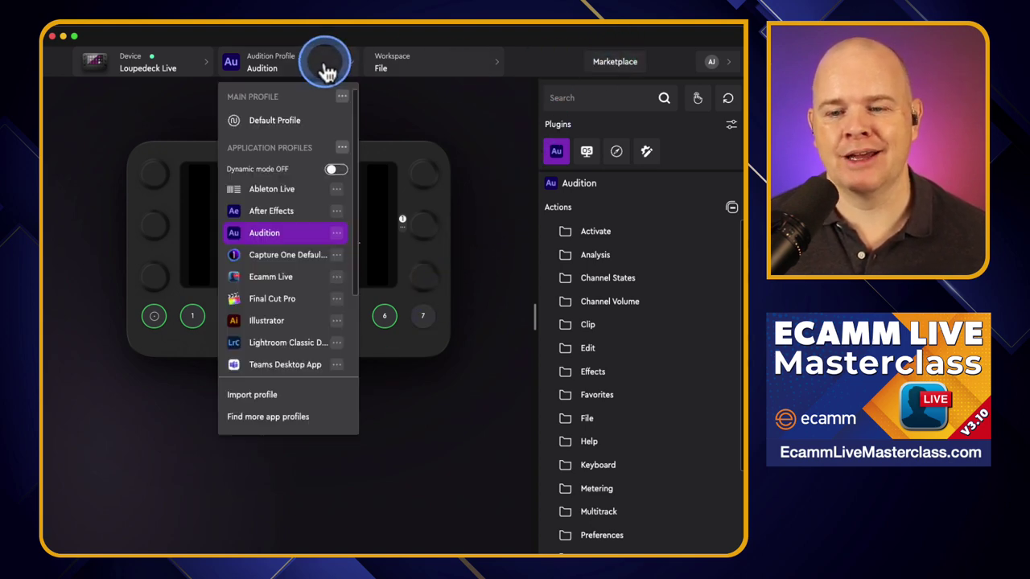
pyautogui.click(268, 416)
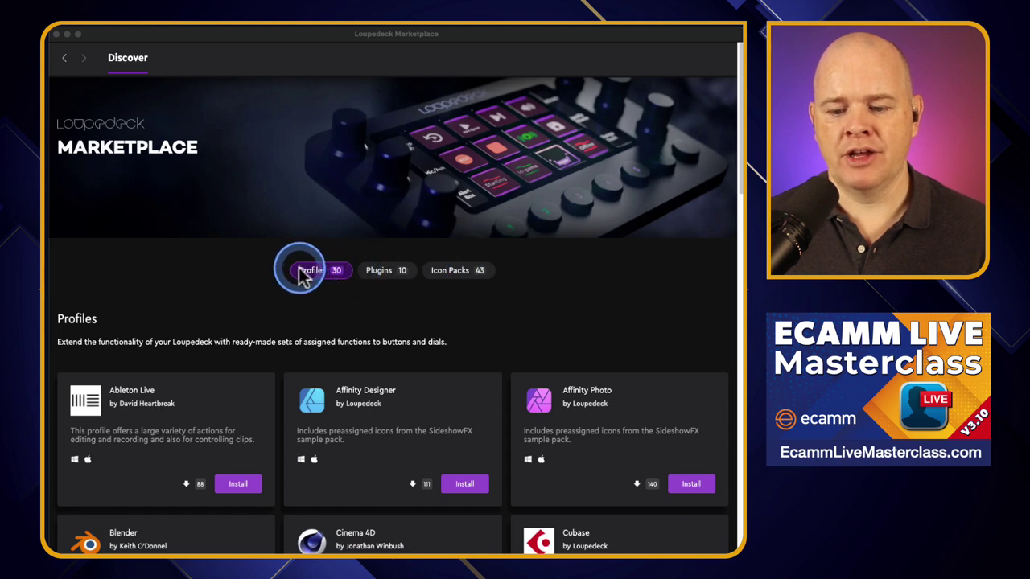
# Browse the Marketplace's Profiles category from Ableton Live to ZBrush, checking the offered applications and their Windows or Mac availability.
pyautogui.scroll(-2, 310, 277)
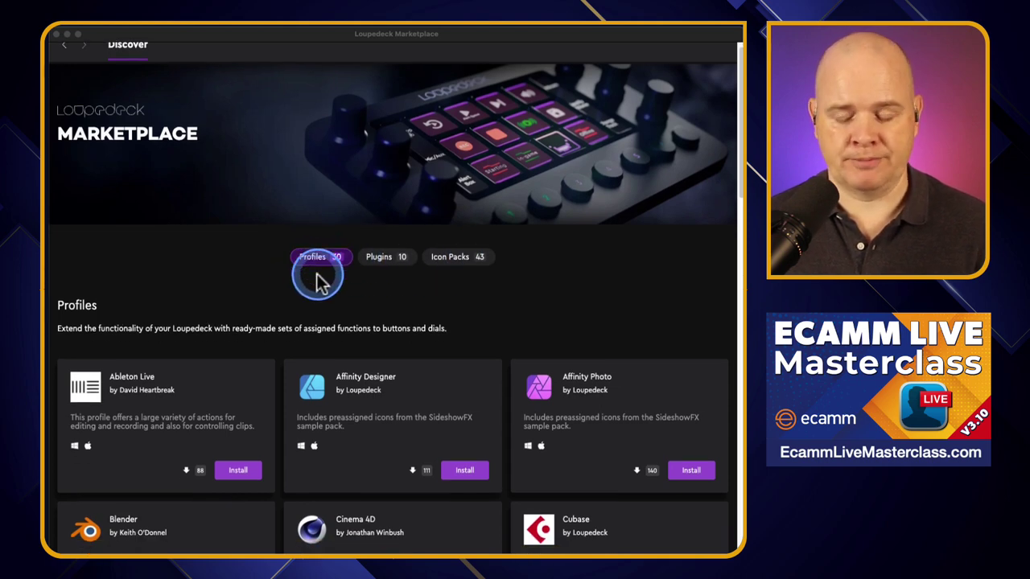
pyautogui.scroll(-3, 319, 282)
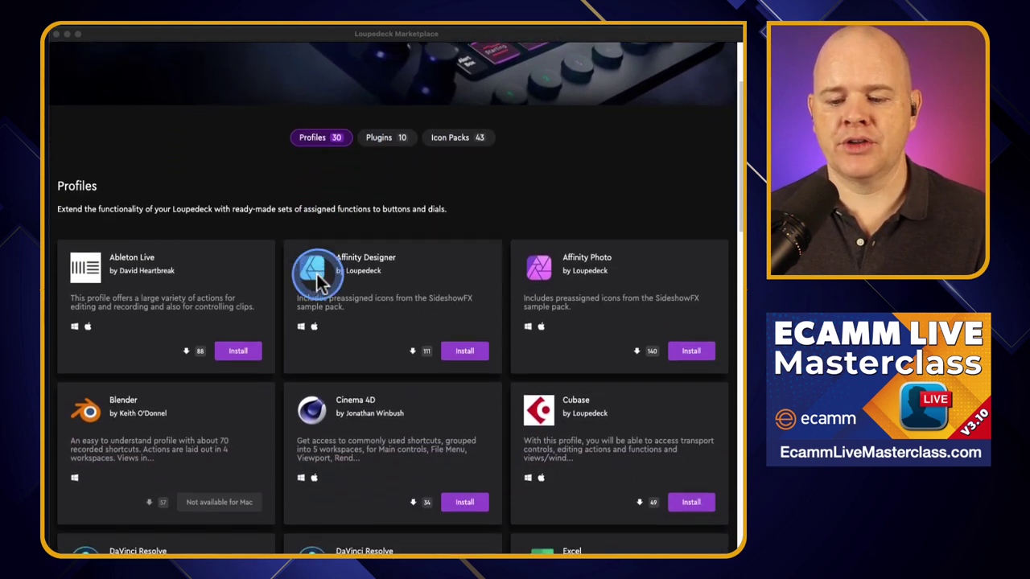
pyautogui.scroll(-4, 319, 281)
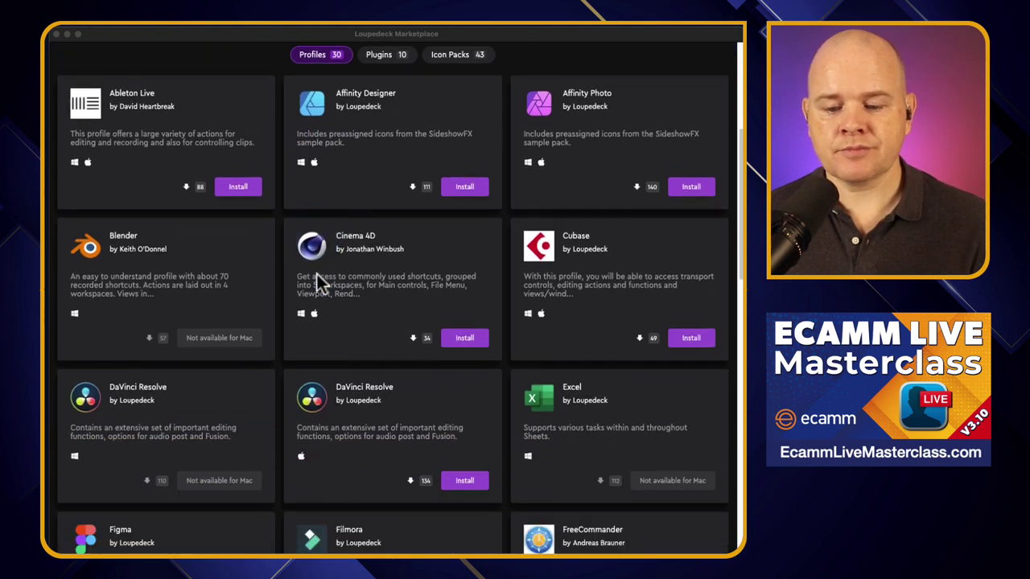
pyautogui.click(321, 145)
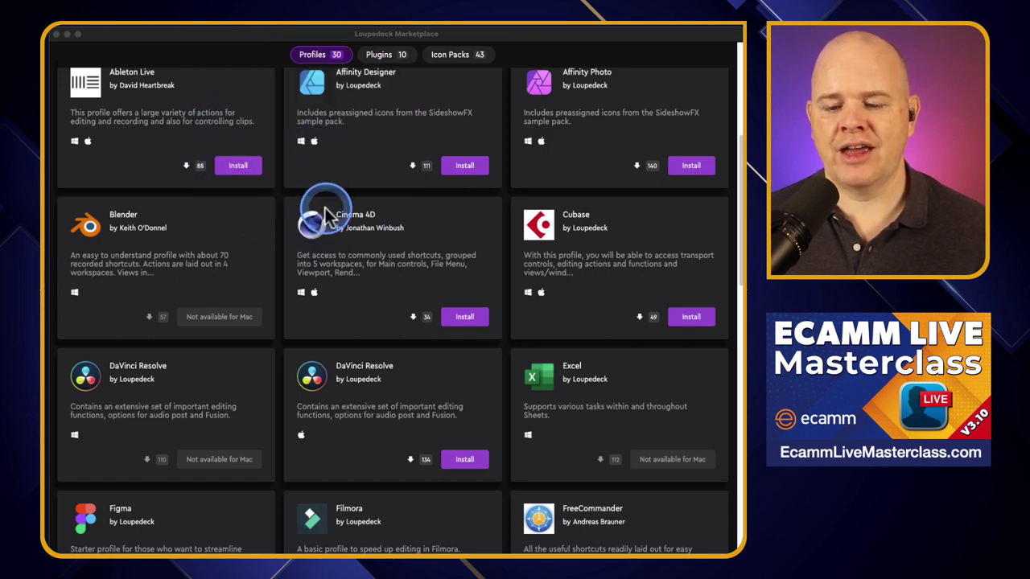
pyautogui.scroll(-3, 335, 241)
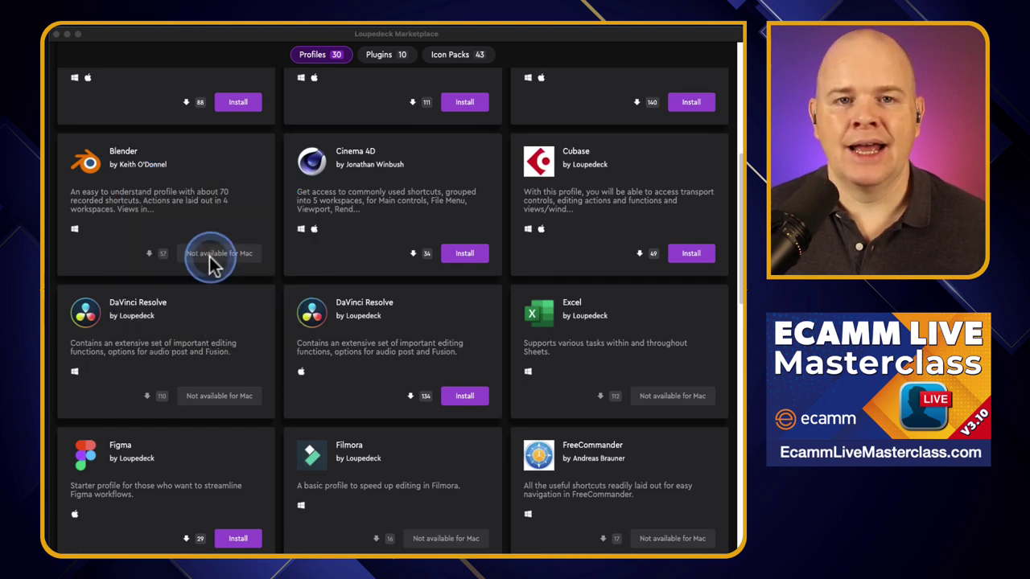
pyautogui.scroll(-3, 222, 262)
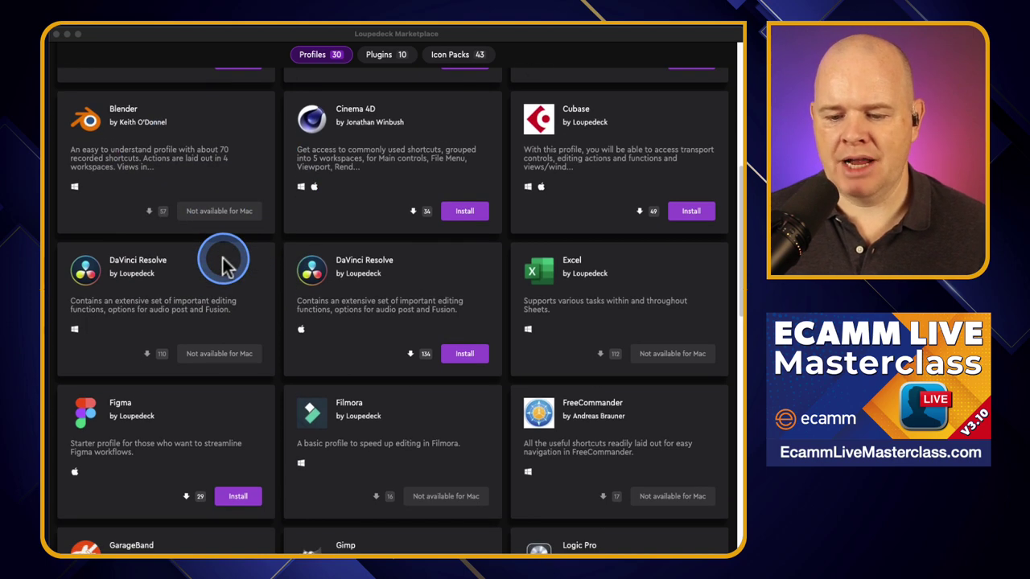
pyautogui.scroll(-4, 225, 266)
pyautogui.scroll(-2, 225, 265)
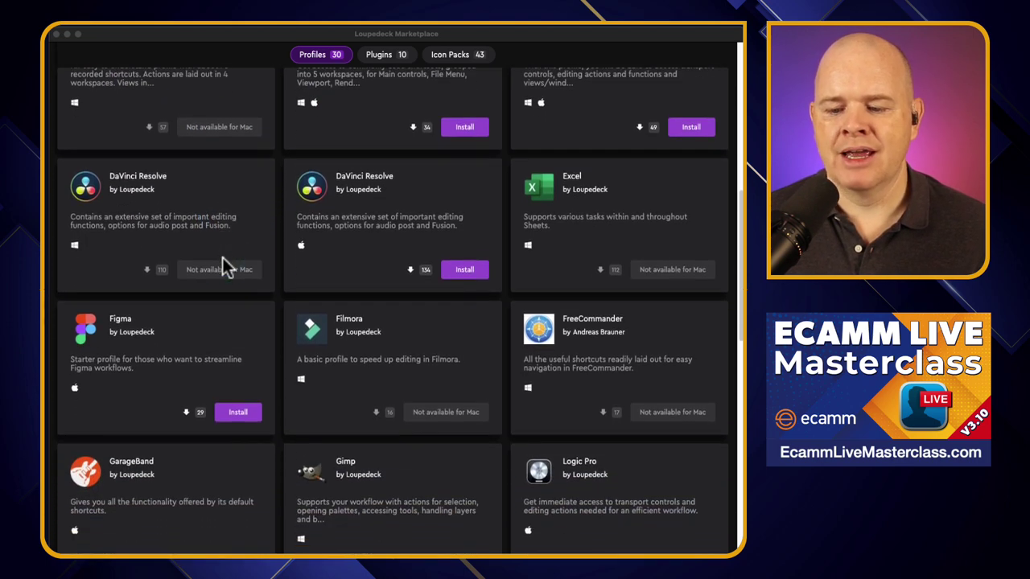
pyautogui.scroll(-6, 401, 261)
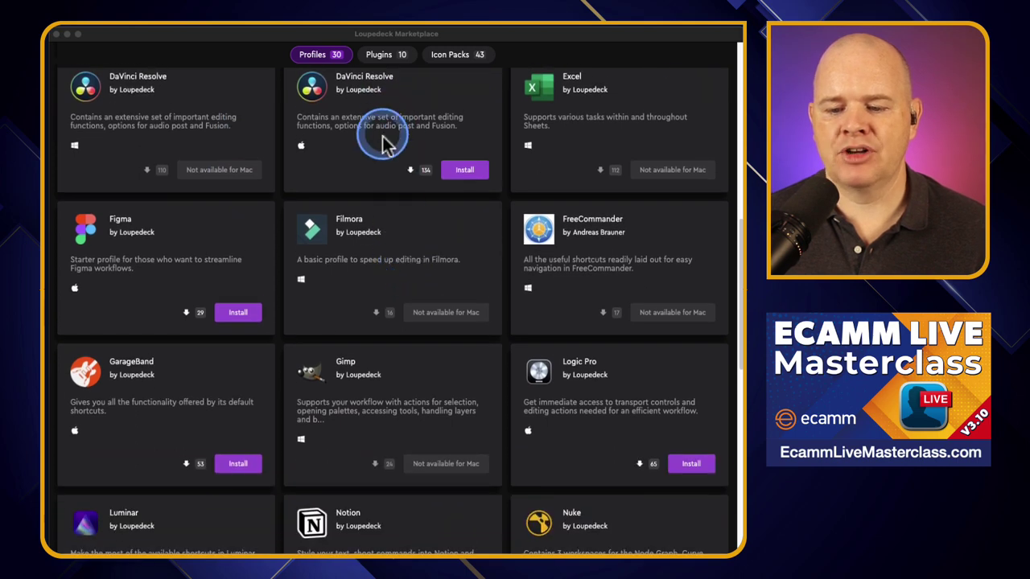
pyautogui.scroll(-3, 384, 205)
pyautogui.scroll(-1, 384, 206)
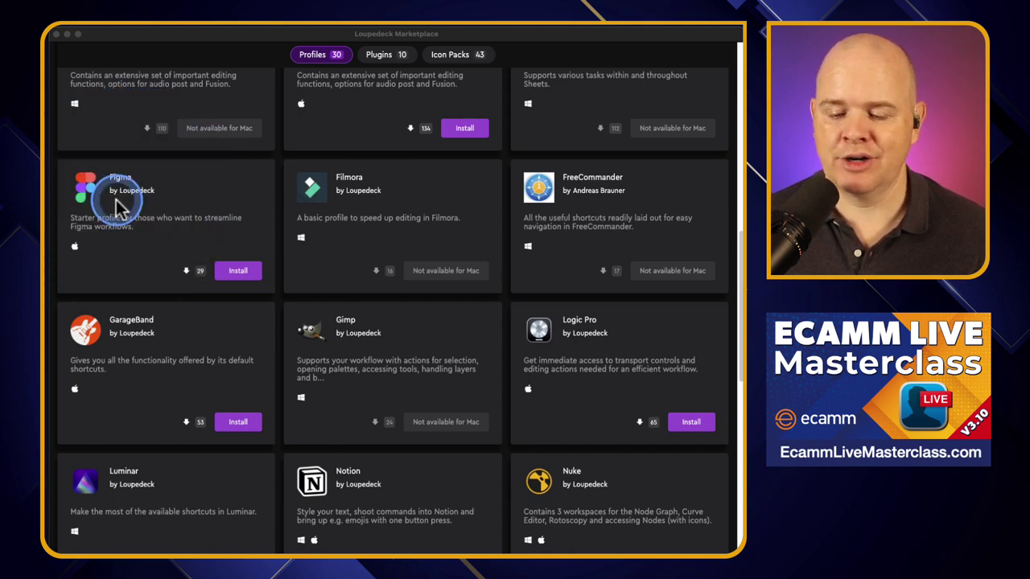
pyautogui.scroll(-2, 116, 202)
pyautogui.scroll(-5, 116, 205)
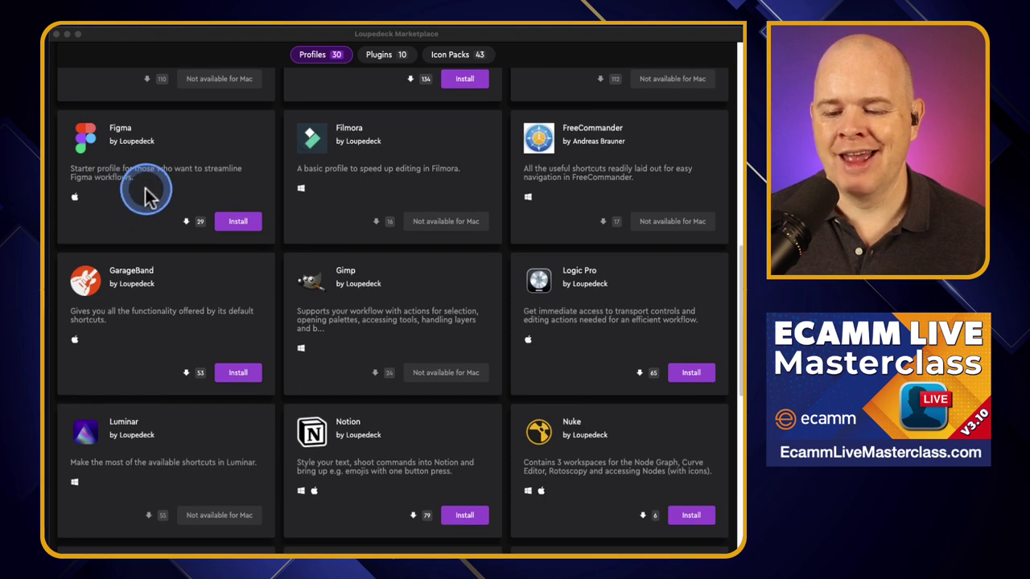
pyautogui.scroll(-10, 185, 177)
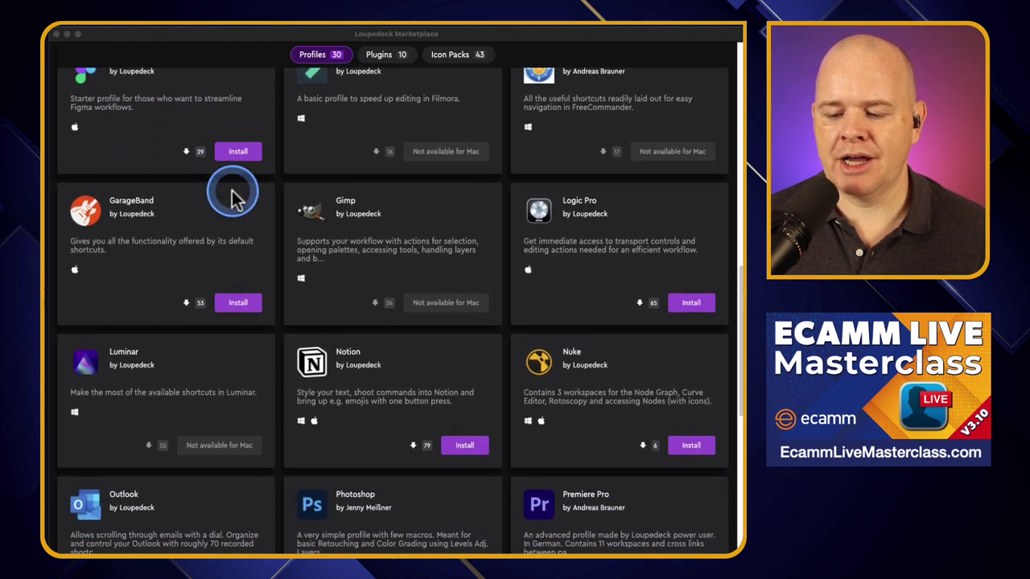
pyautogui.scroll(-5, 270, 233)
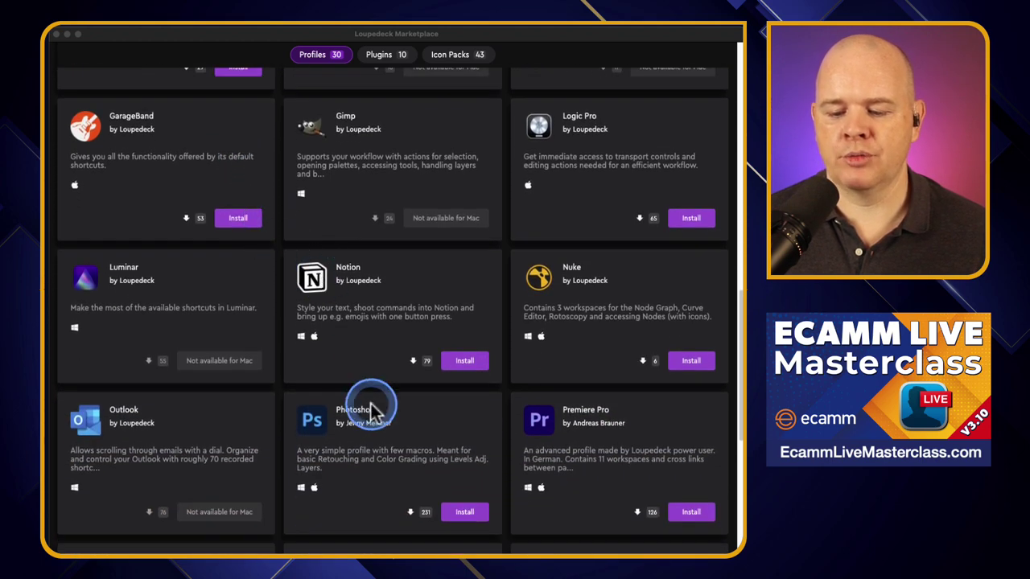
pyautogui.scroll(-7, 365, 427)
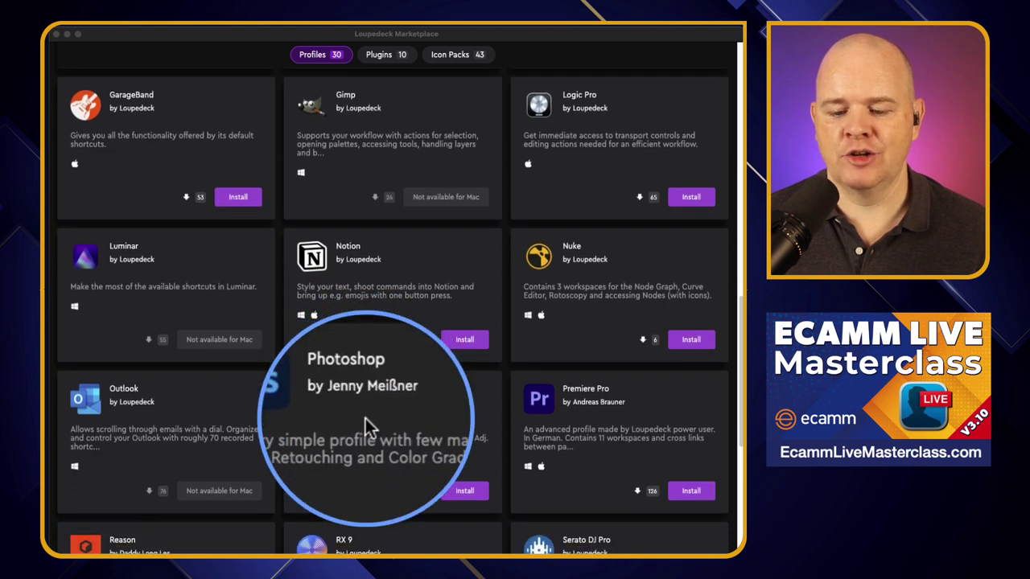
pyautogui.scroll(-13, 365, 426)
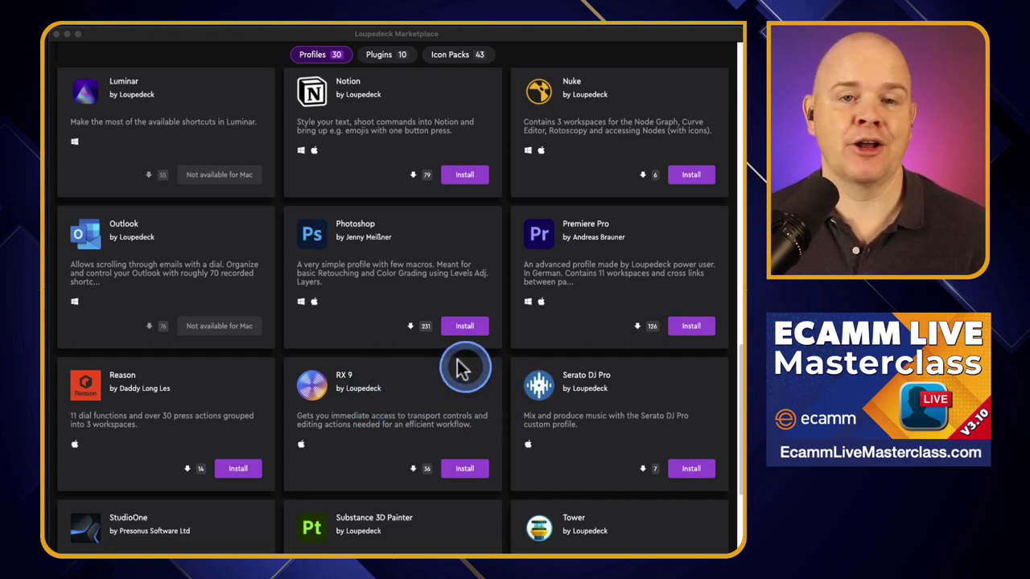
pyautogui.scroll(-1, 383, 294)
pyautogui.scroll(-3, 383, 298)
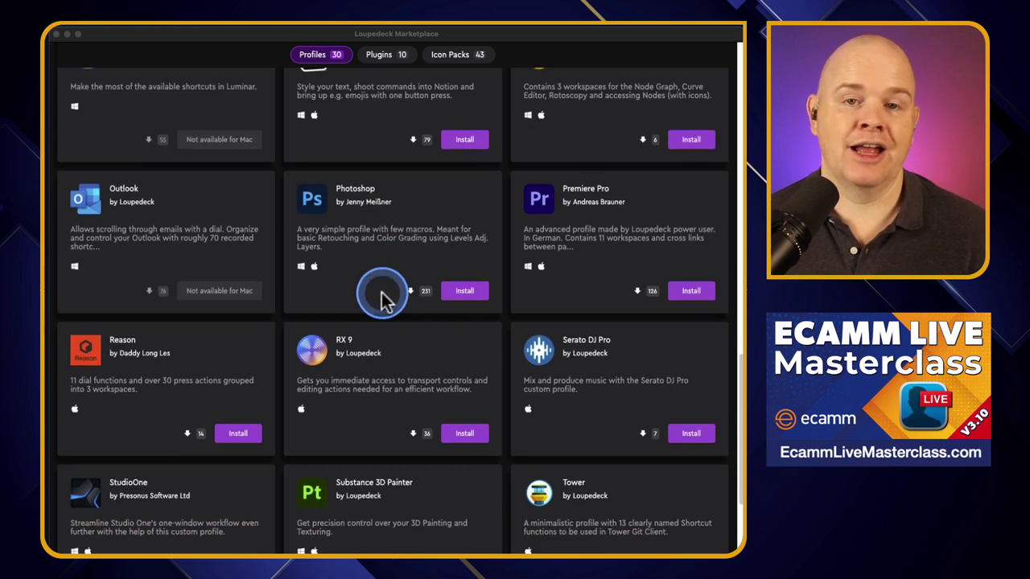
pyautogui.scroll(-3, 380, 301)
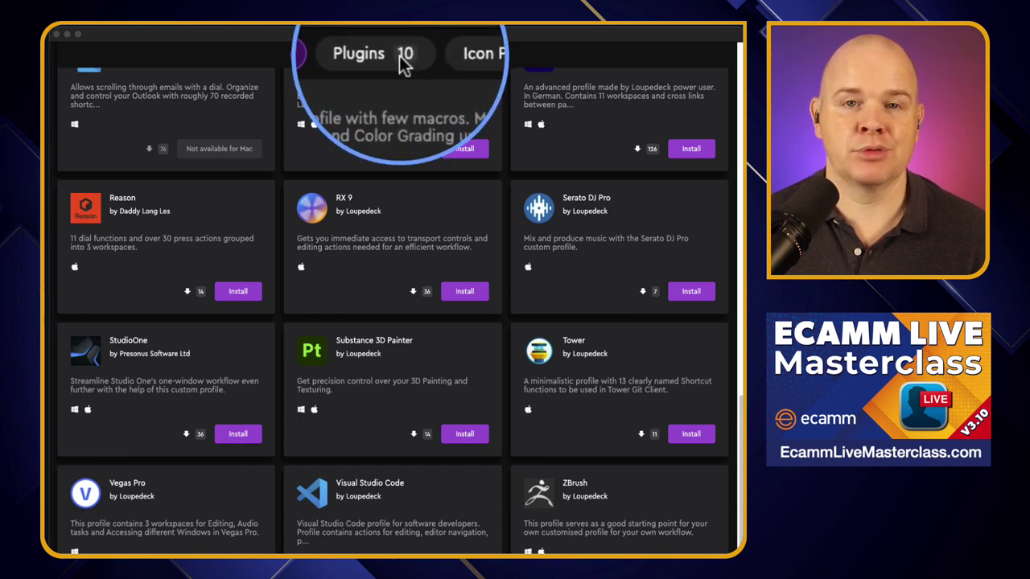
pyautogui.scroll(-3, 395, 129)
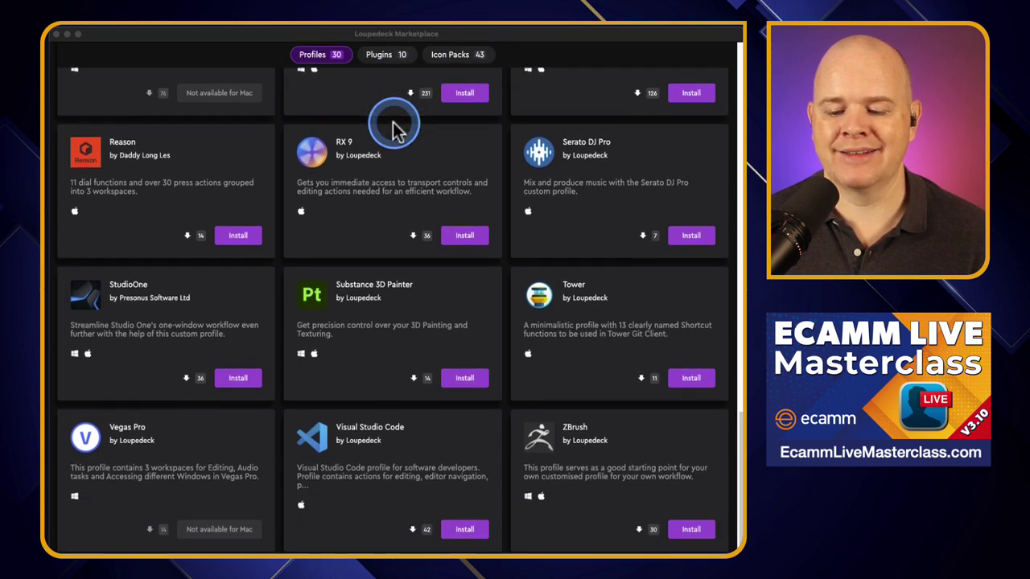
# Open the Visual Studio Code profile's Marketplace page and review its overview and asset details.
pyautogui.scroll(-2, 395, 129)
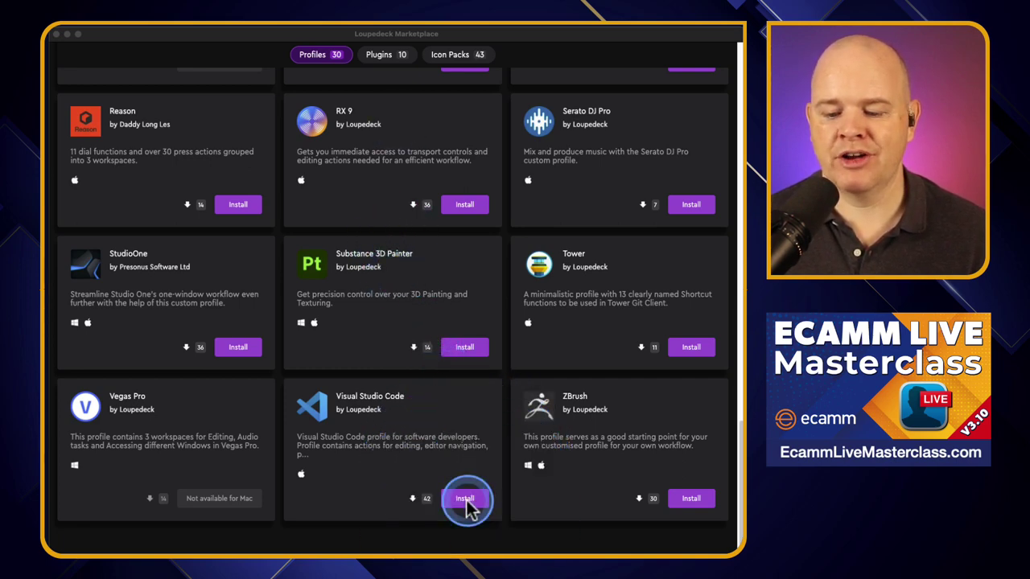
pyautogui.click(399, 432)
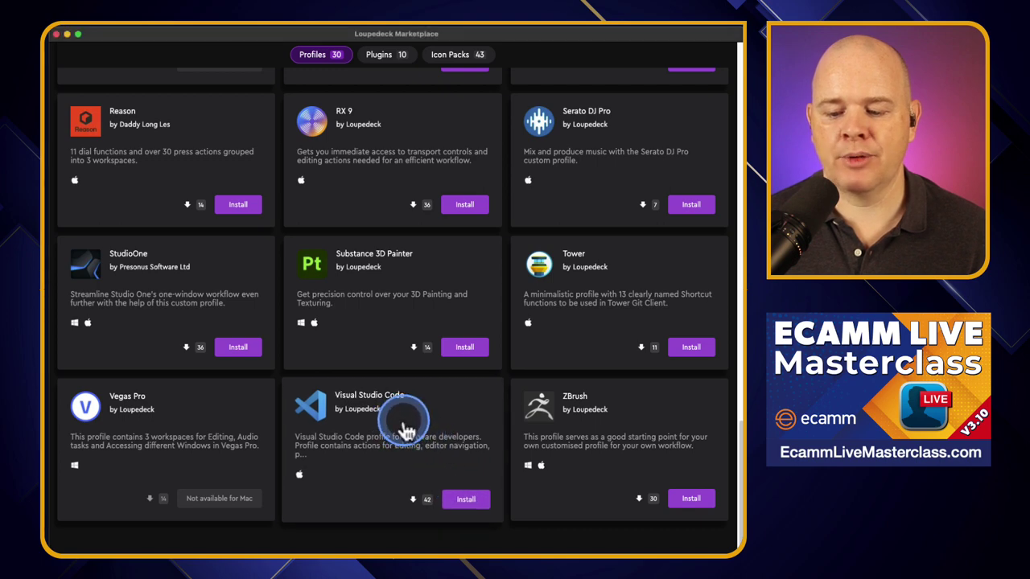
pyautogui.click(406, 430)
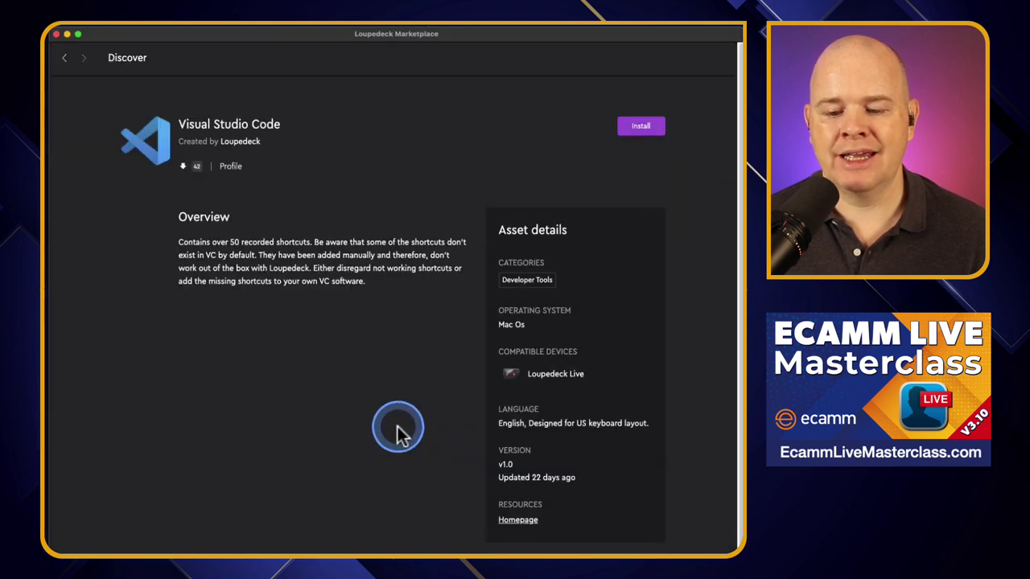
pyautogui.scroll(-1, 313, 237)
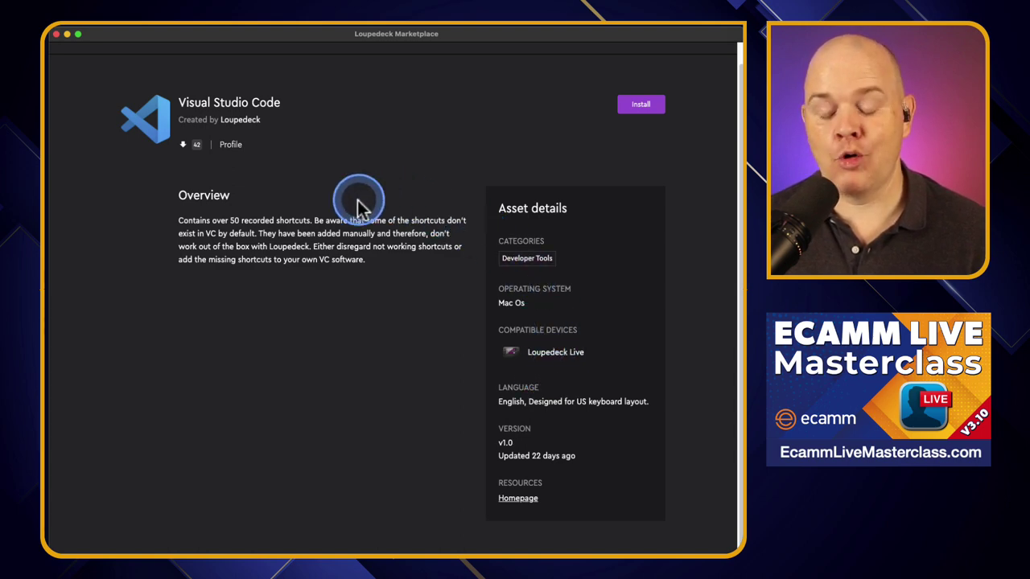
pyautogui.hotkey('ctrl', 'alt', 'z')
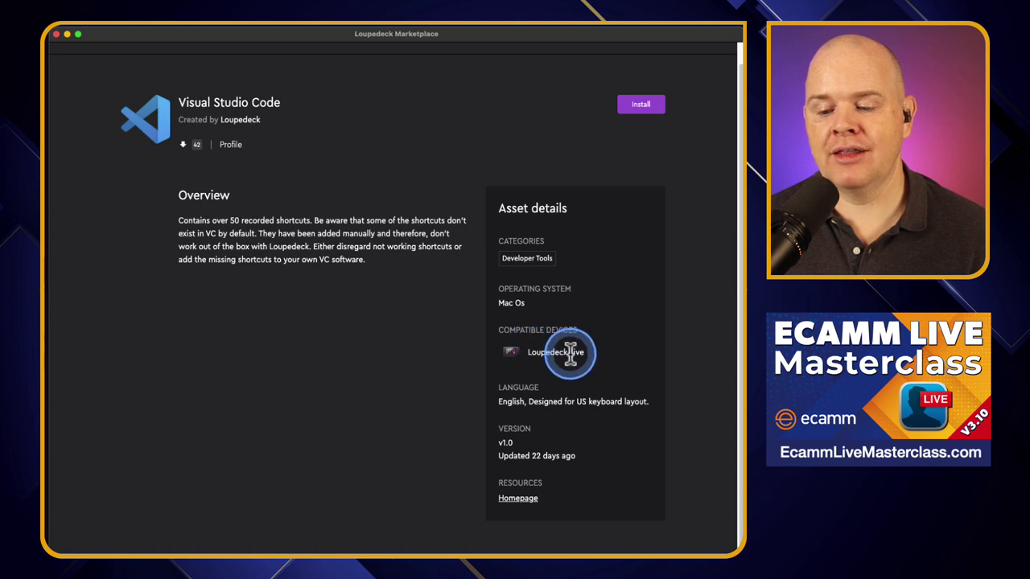
pyautogui.hotkey('ctrl', 'alt', 'z')
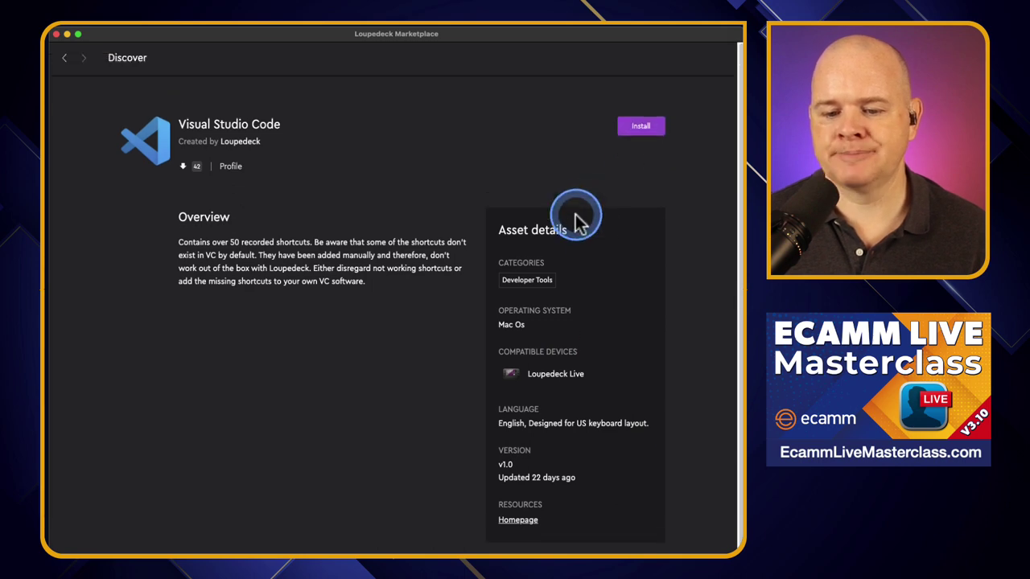
# Try to install the Visual Studio Code profile, looking through the applications it can be assigned to, and cancel the import.
pyautogui.click(64, 62)
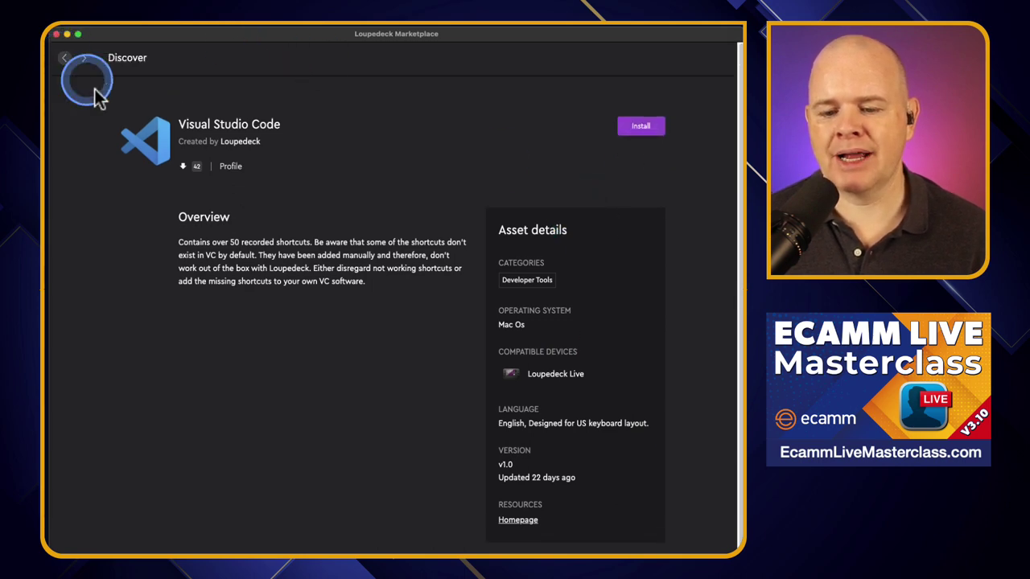
pyautogui.click(466, 502)
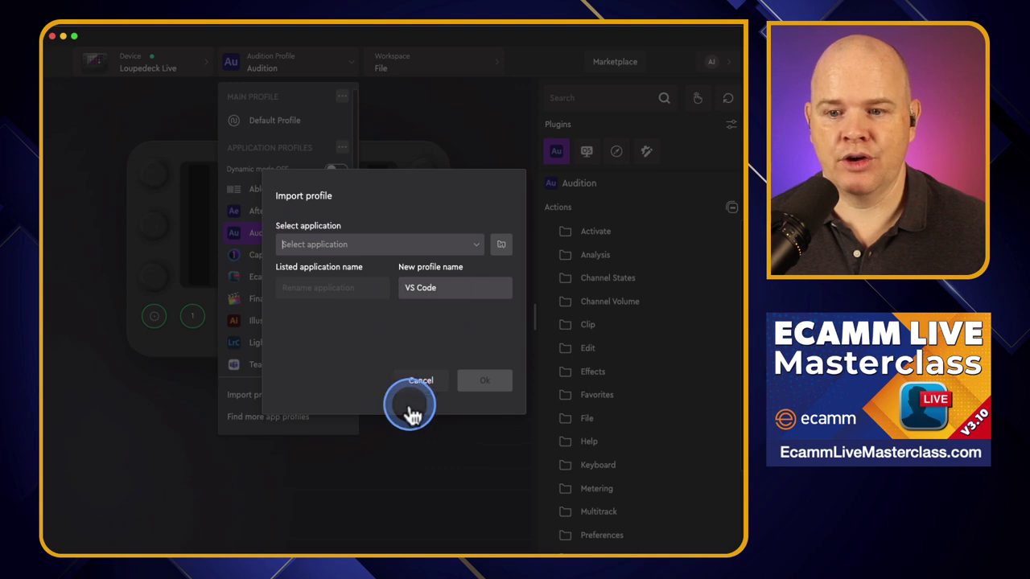
pyautogui.click(478, 247)
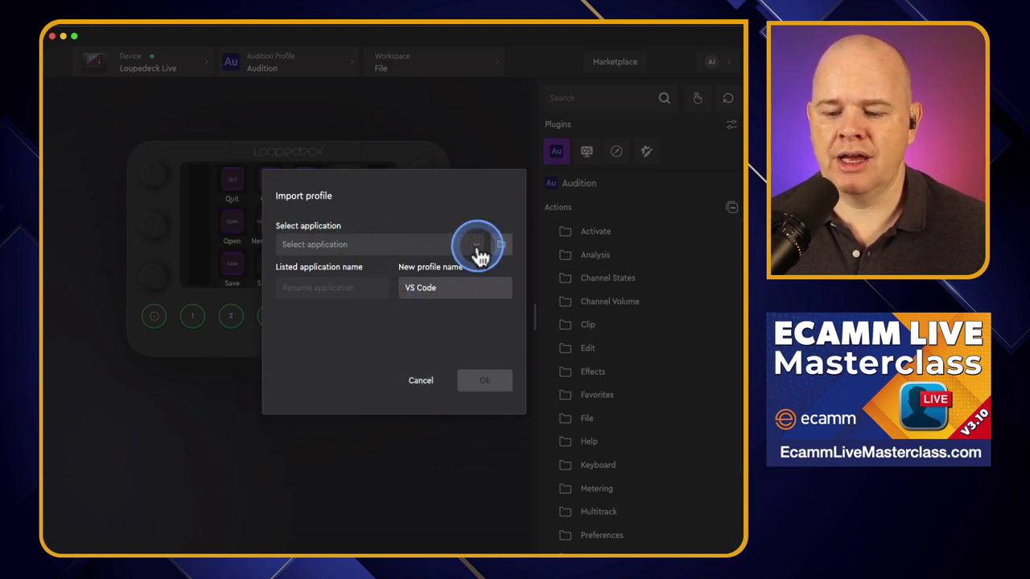
pyautogui.click(477, 246)
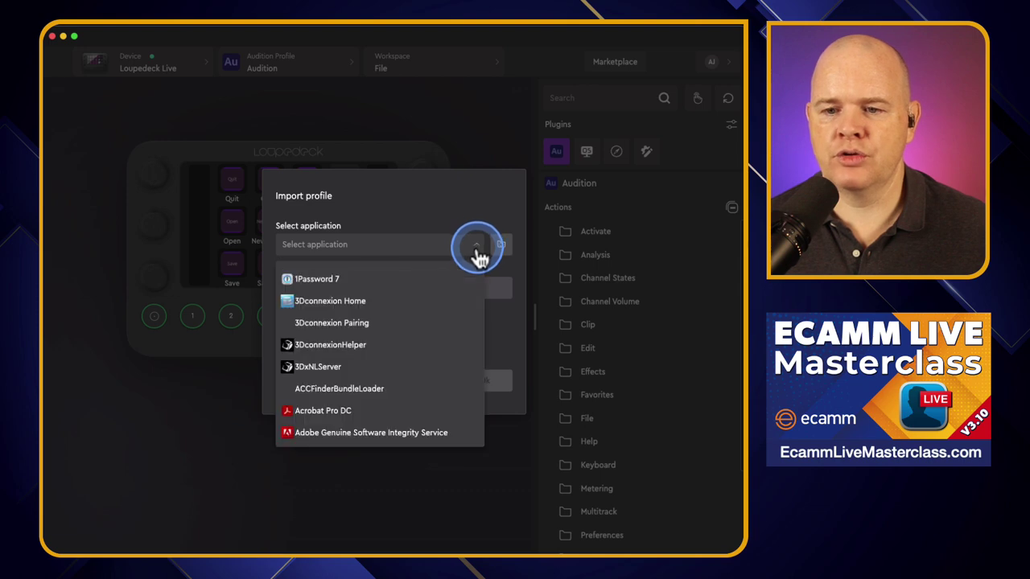
pyautogui.scroll(-20, 424, 354)
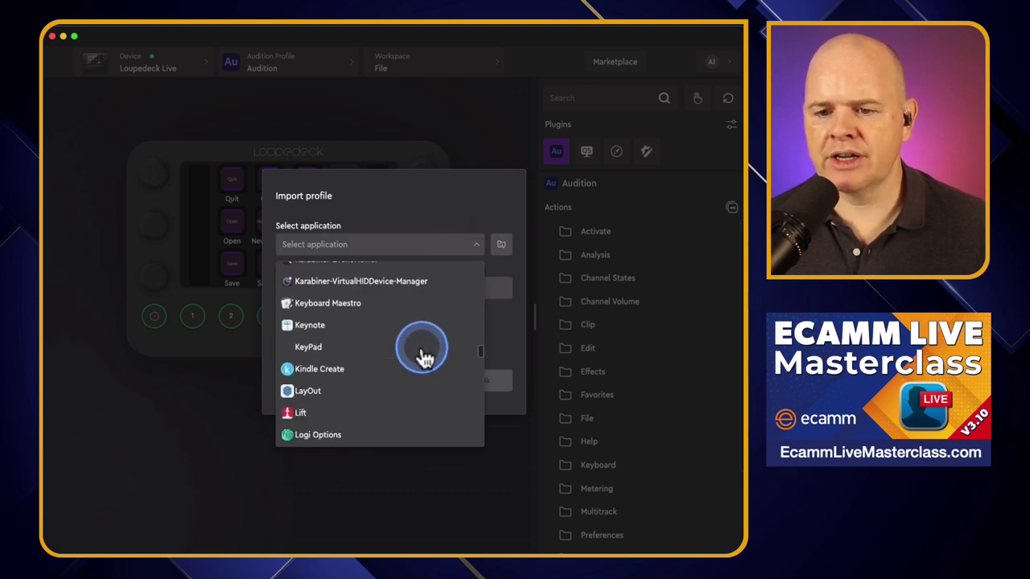
pyautogui.scroll(3, 424, 357)
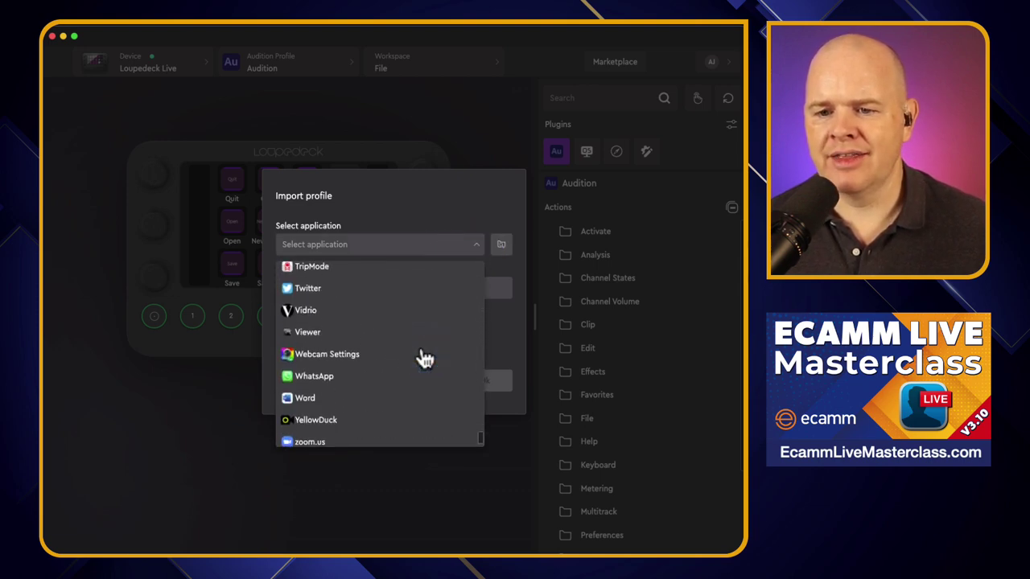
pyautogui.scroll(-2, 423, 357)
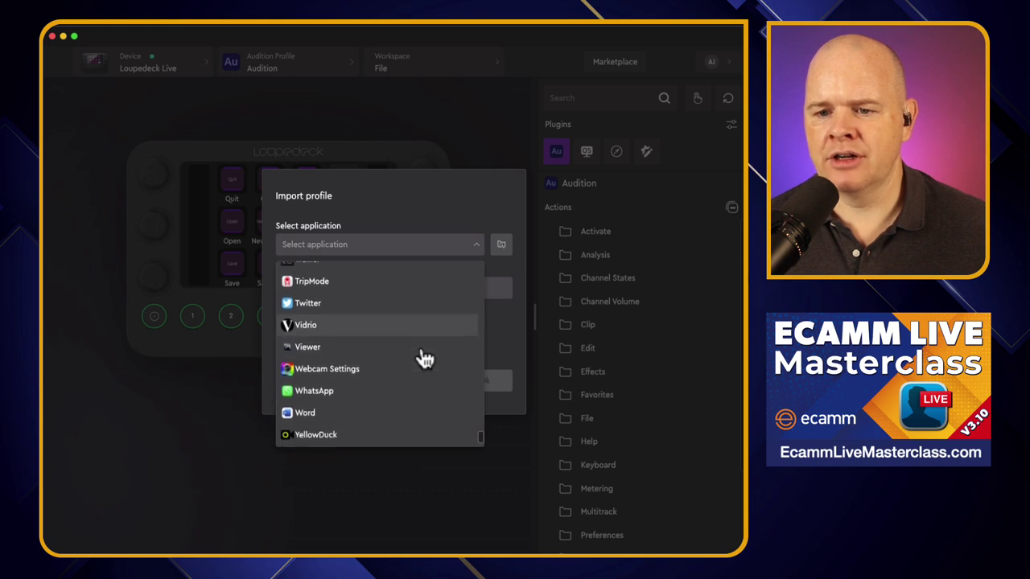
pyautogui.scroll(-1, 423, 357)
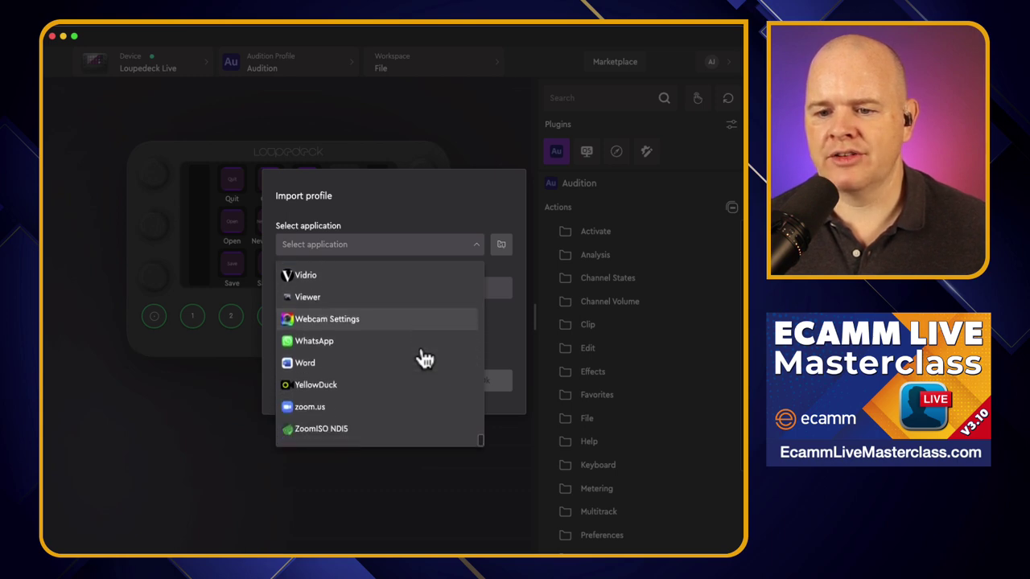
pyautogui.scroll(3, 424, 357)
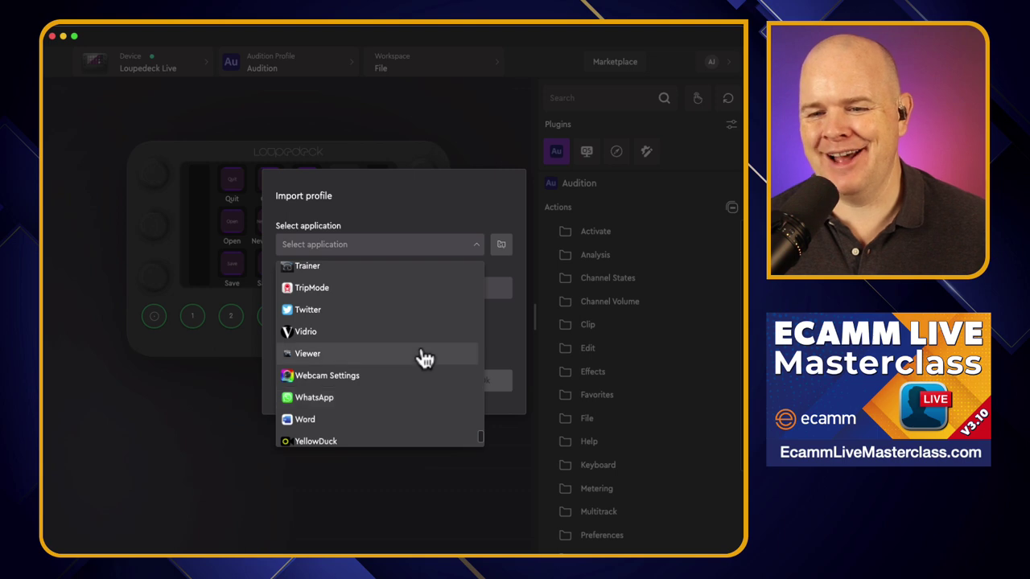
pyautogui.scroll(5, 418, 366)
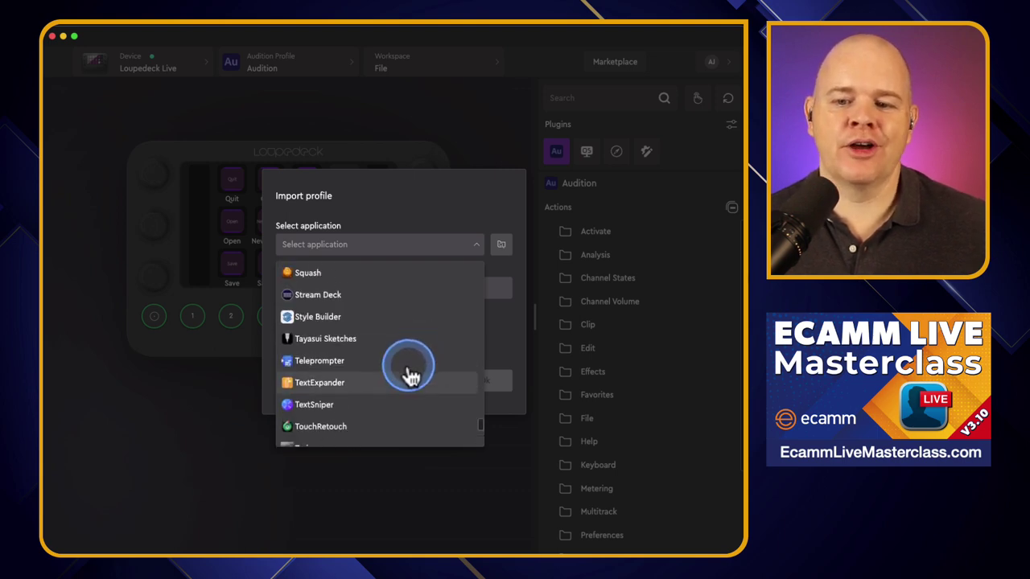
pyautogui.click(478, 251)
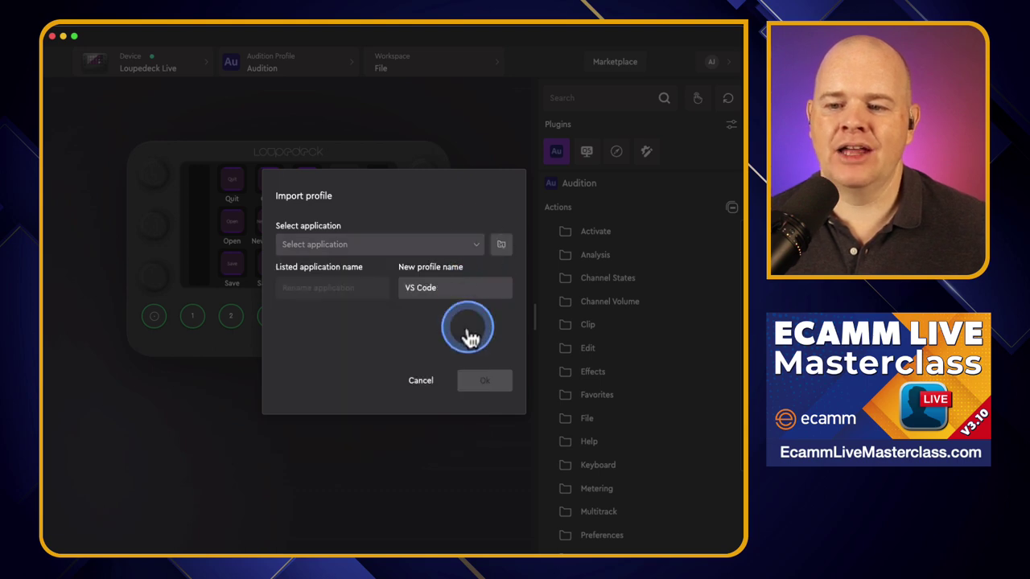
pyautogui.click(431, 390)
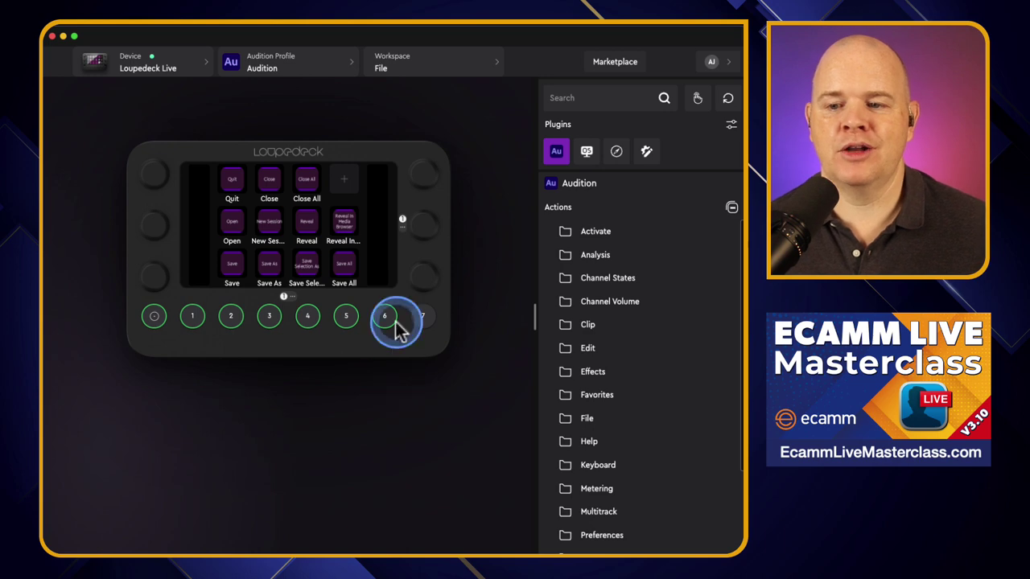
# Review the managed applications for the application profiles and disable Lightroom Classic.
pyautogui.click(336, 73)
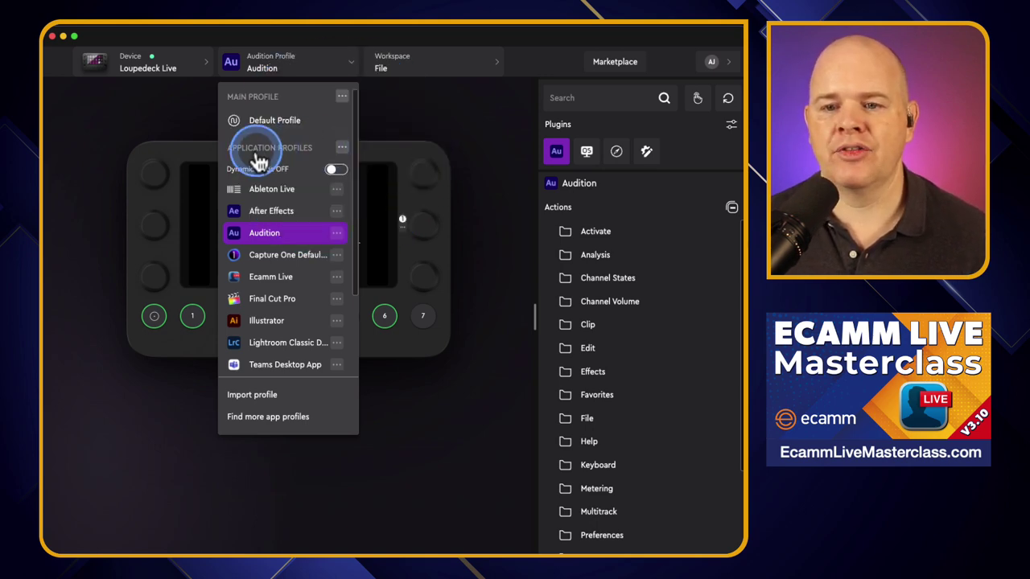
pyautogui.click(342, 150)
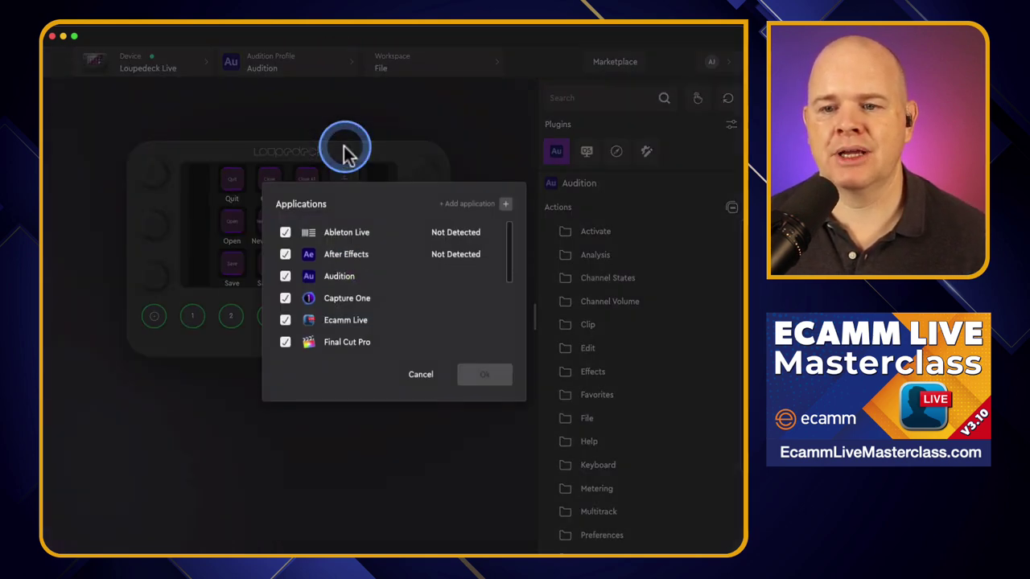
pyautogui.scroll(-4, 405, 258)
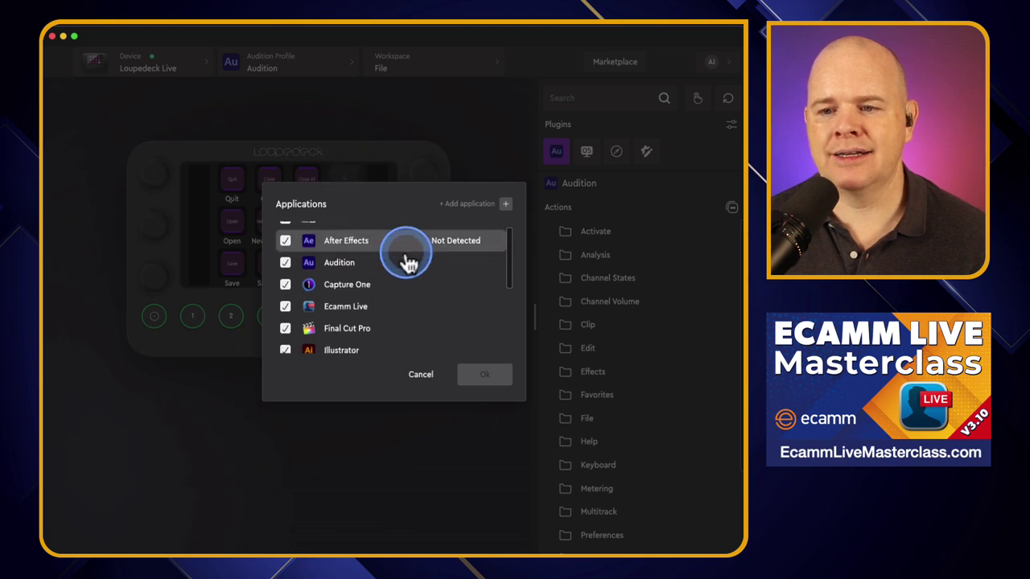
pyautogui.scroll(-3, 409, 262)
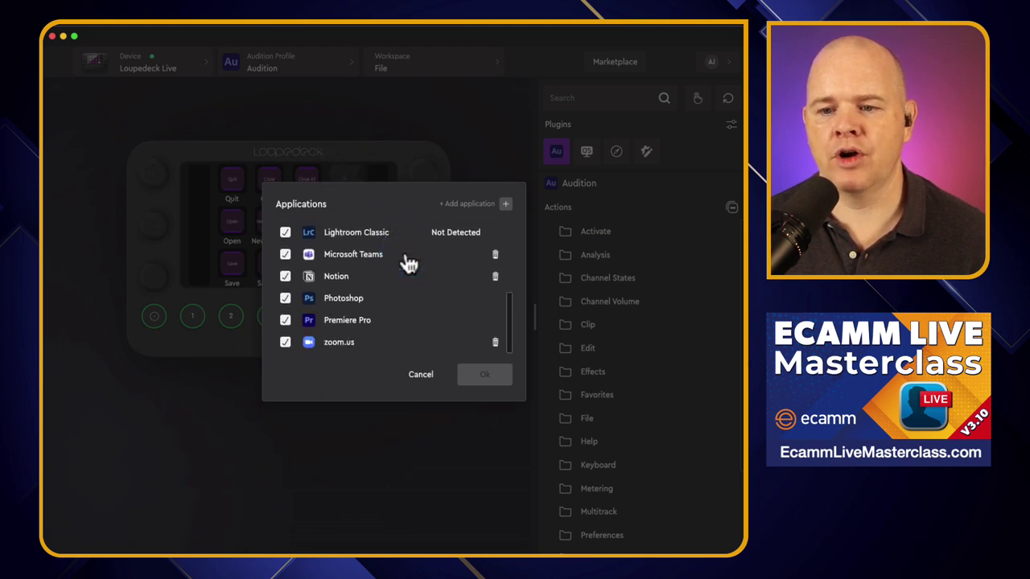
pyautogui.scroll(2, 400, 262)
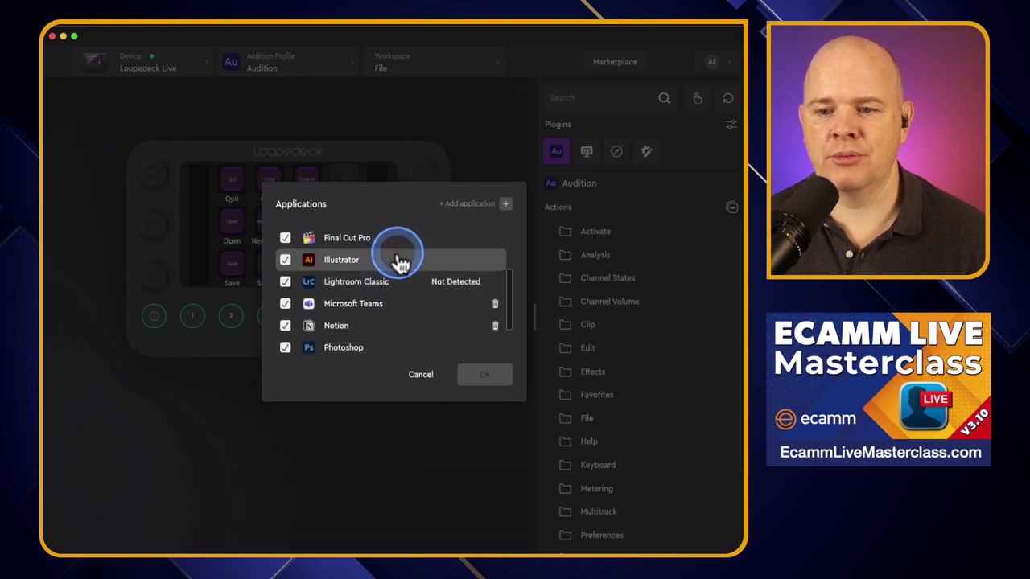
pyautogui.click(285, 282)
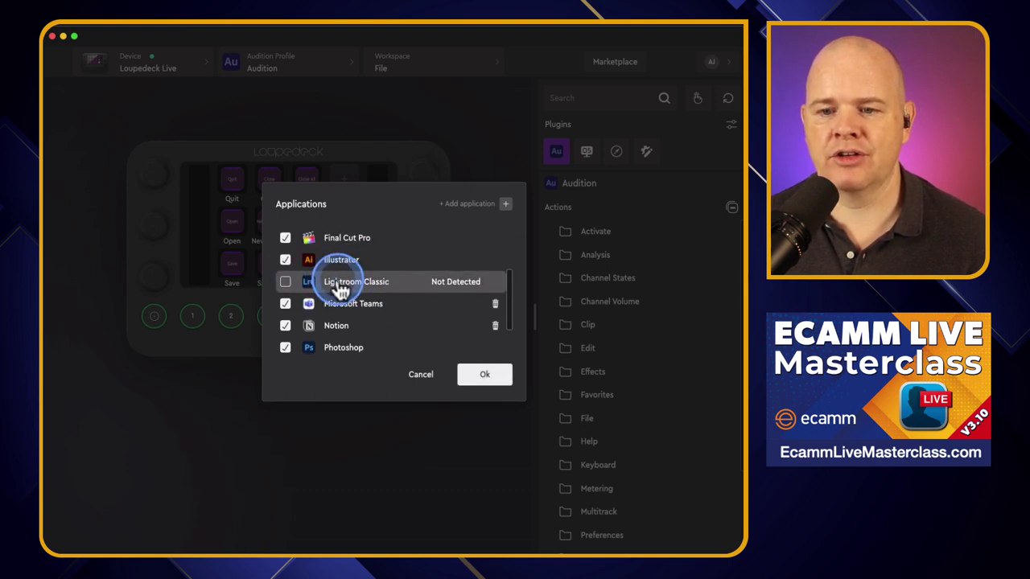
pyautogui.click(475, 376)
# Check the shortened profile list, then deselect Ableton Live and After Effects among the managed applications.
pyautogui.click(322, 68)
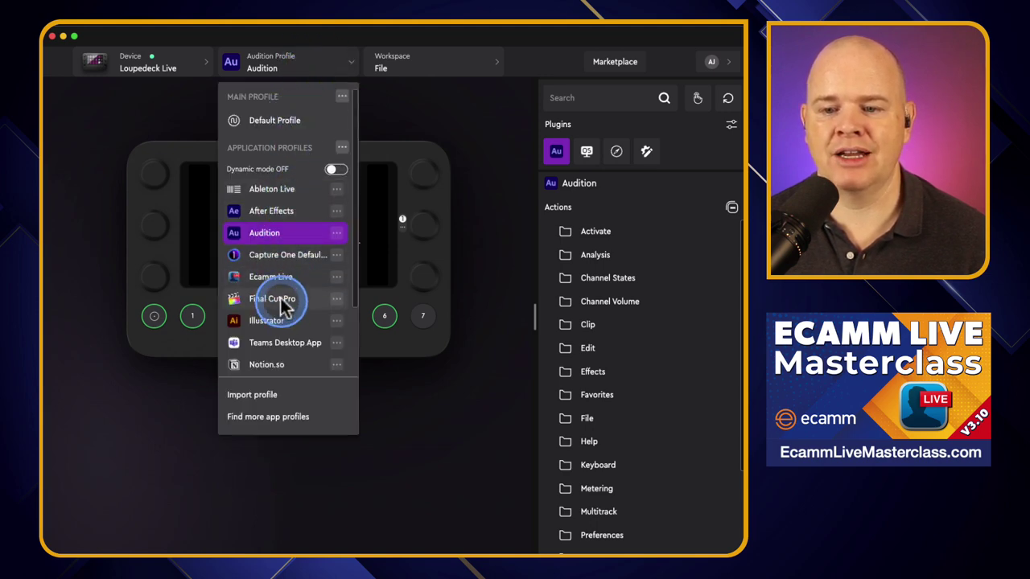
pyautogui.click(342, 150)
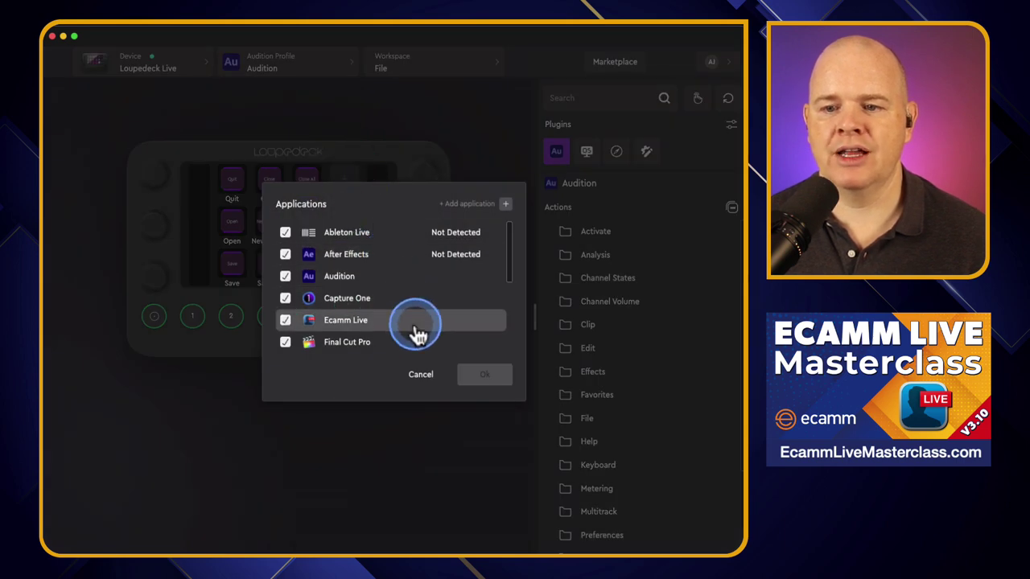
pyautogui.click(286, 233)
pyautogui.click(285, 255)
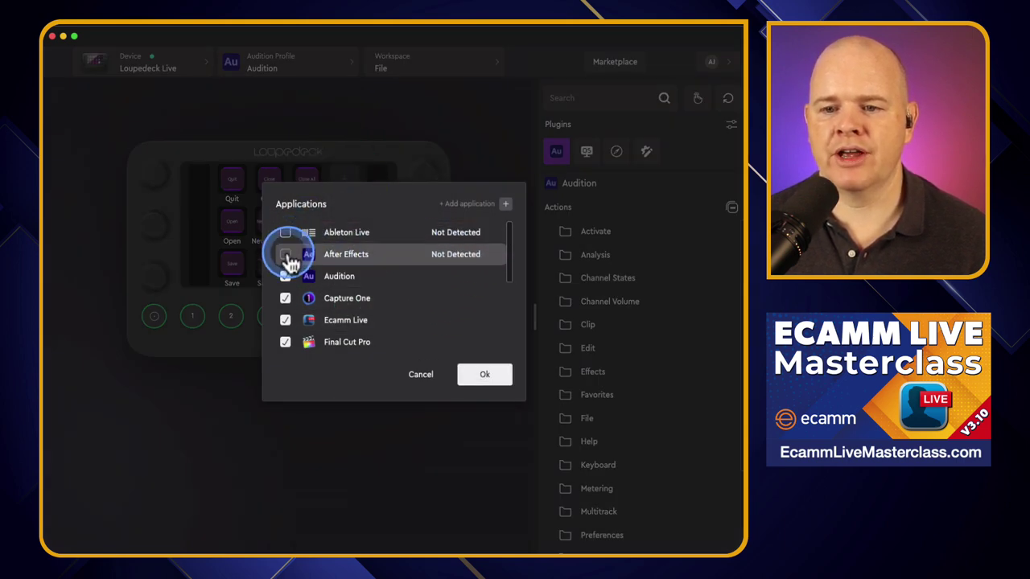
# Add 1Password 7 as an application with a new profile named 1Password, and check it in the profile list.
pyautogui.click(506, 206)
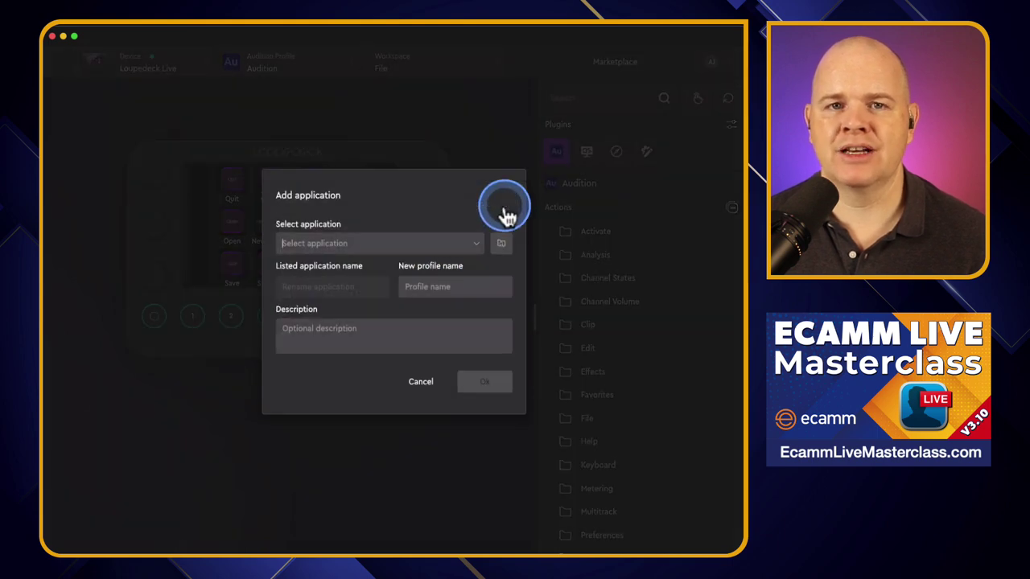
pyautogui.click(360, 243)
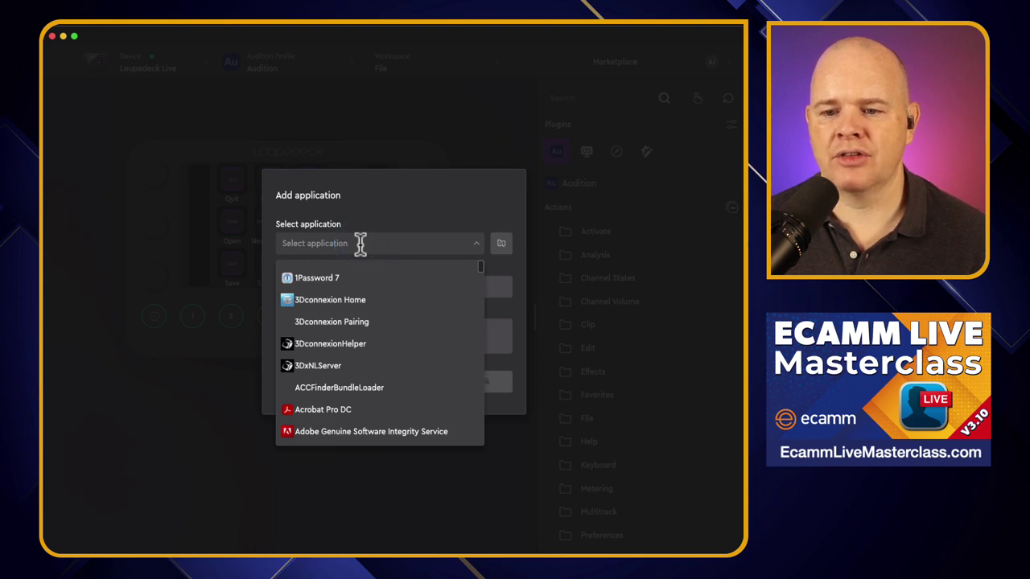
pyautogui.click(361, 245)
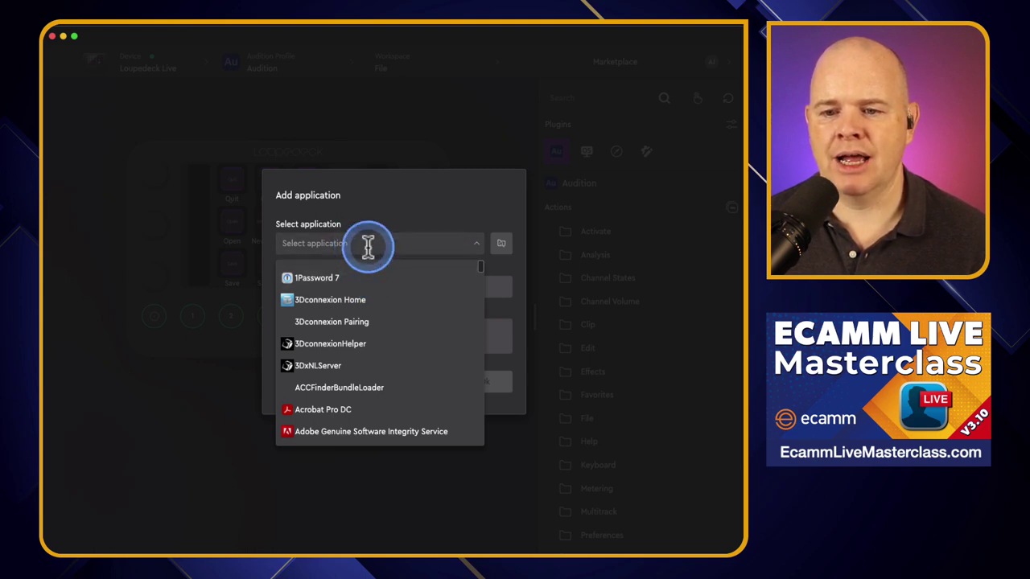
pyautogui.click(368, 245)
pyautogui.write('1P')
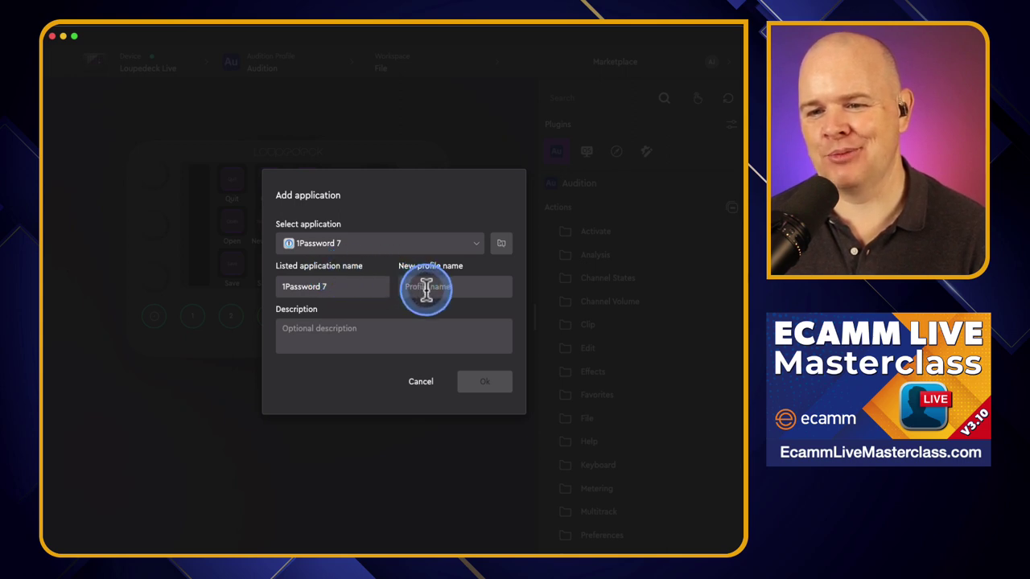
pyautogui.write('1Password')
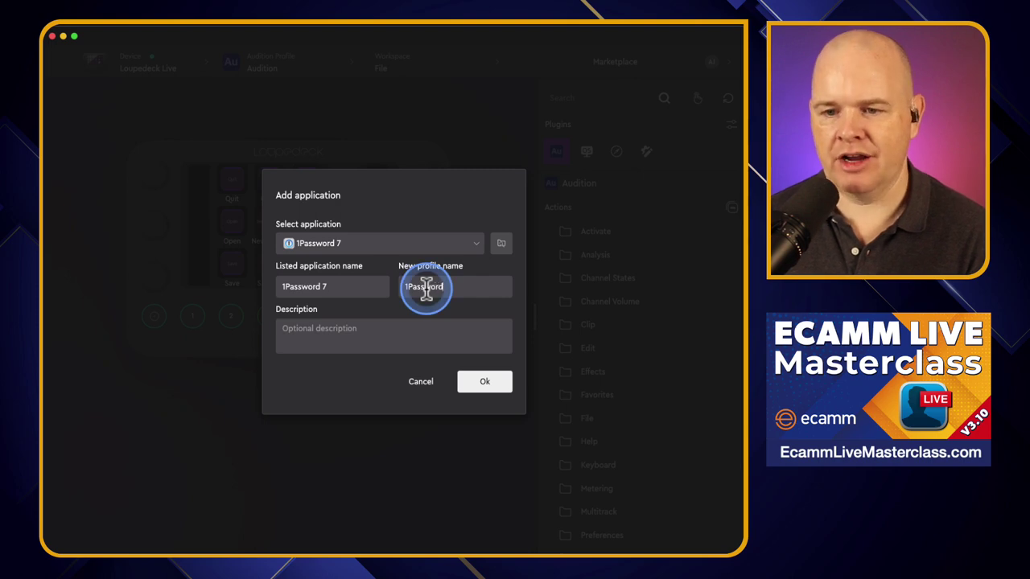
pyautogui.click(484, 383)
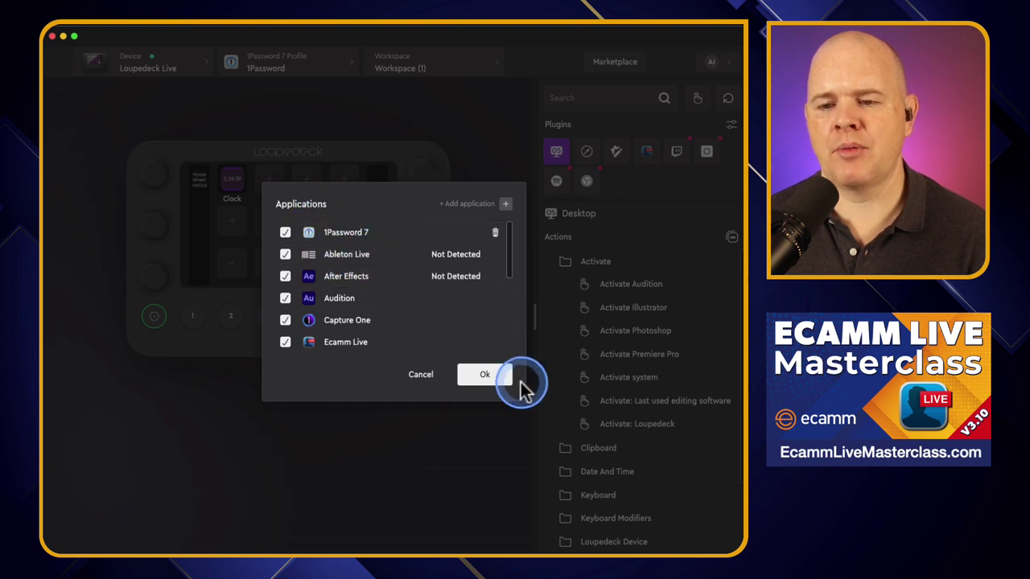
pyautogui.click(486, 376)
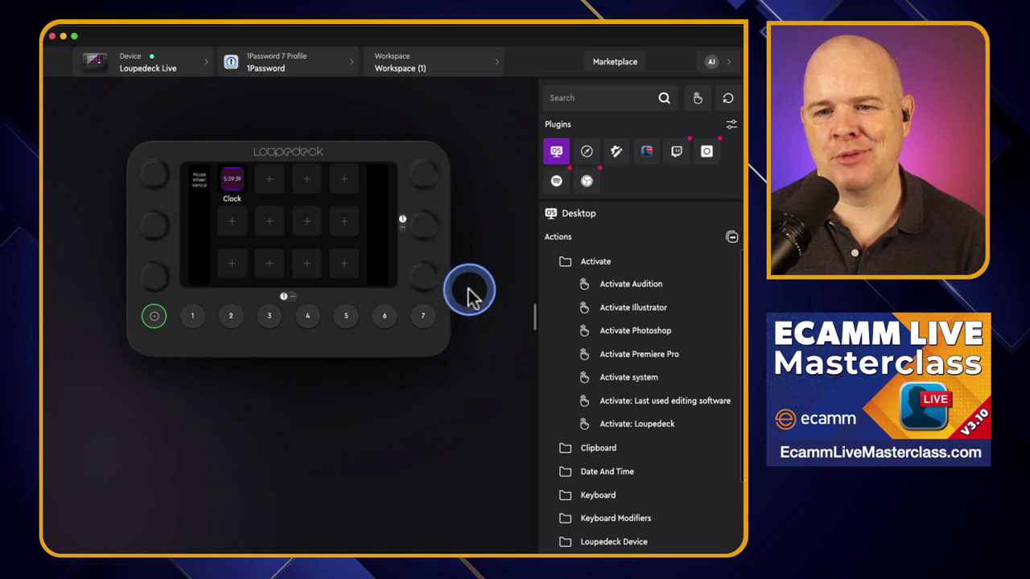
pyautogui.click(337, 71)
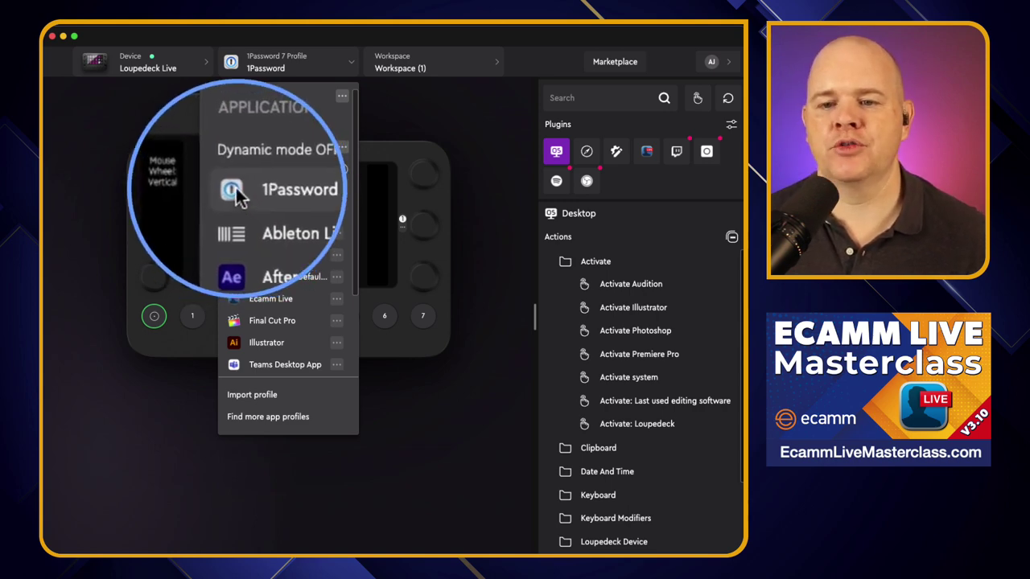
# Look over the 1Password profile's device layout and the list of application profiles.
pyautogui.click(266, 255)
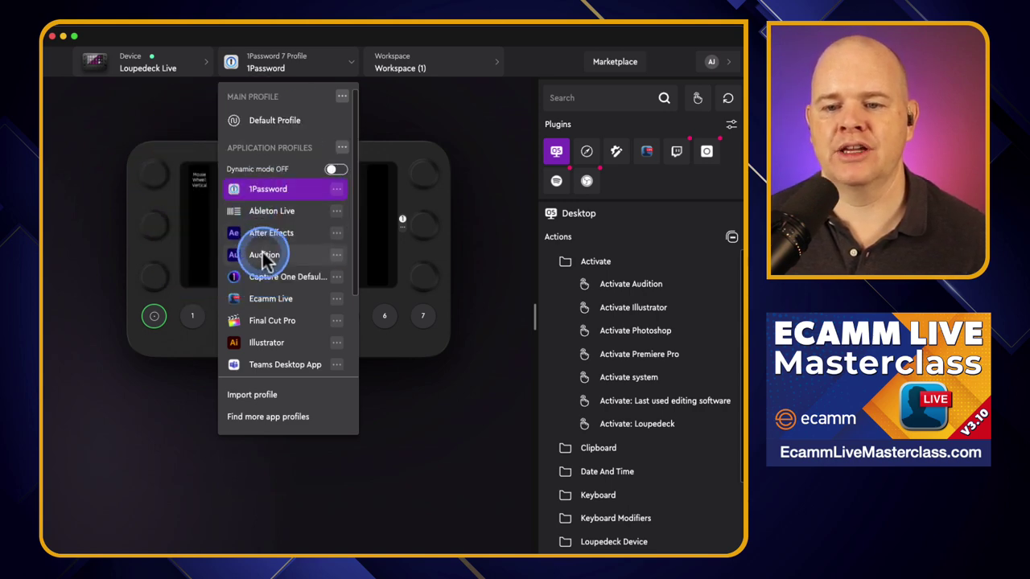
pyautogui.click(378, 157)
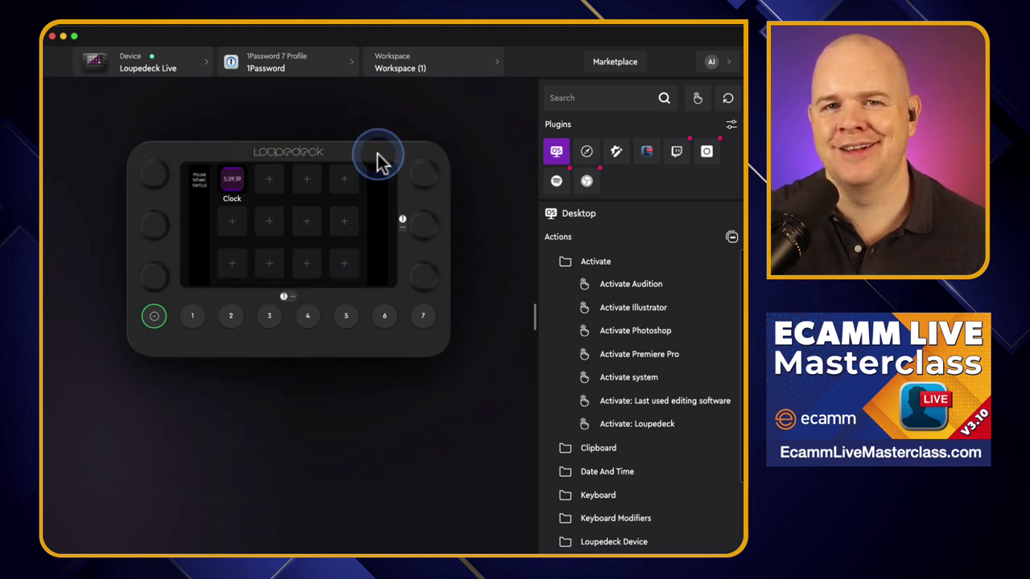
pyautogui.click(334, 185)
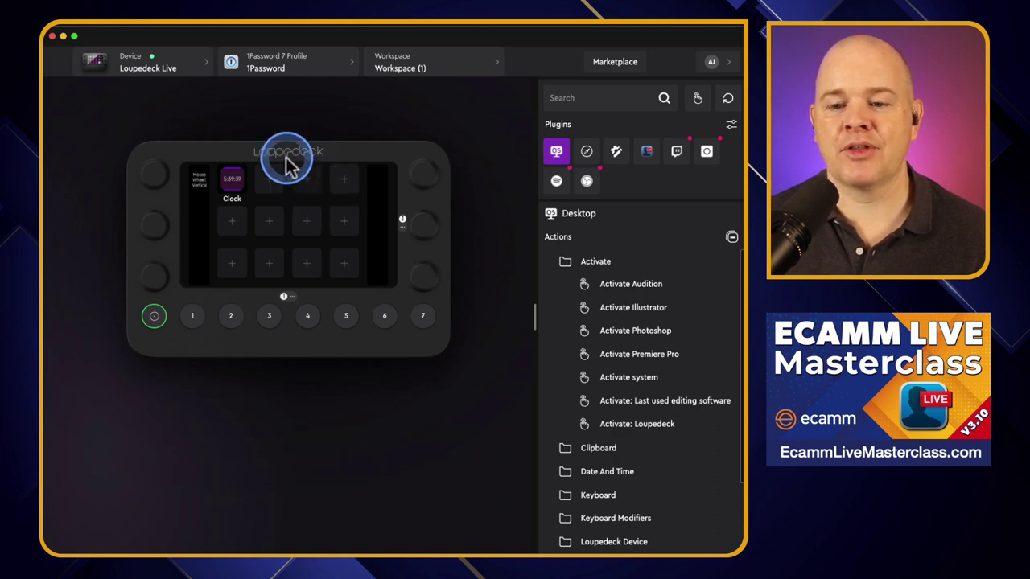
pyautogui.click(341, 69)
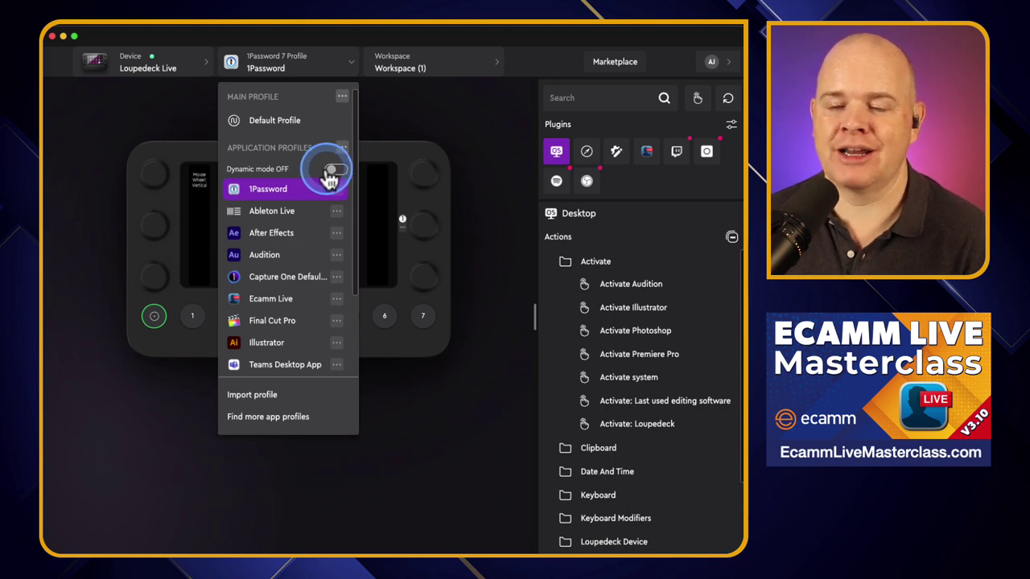
pyautogui.click(274, 120)
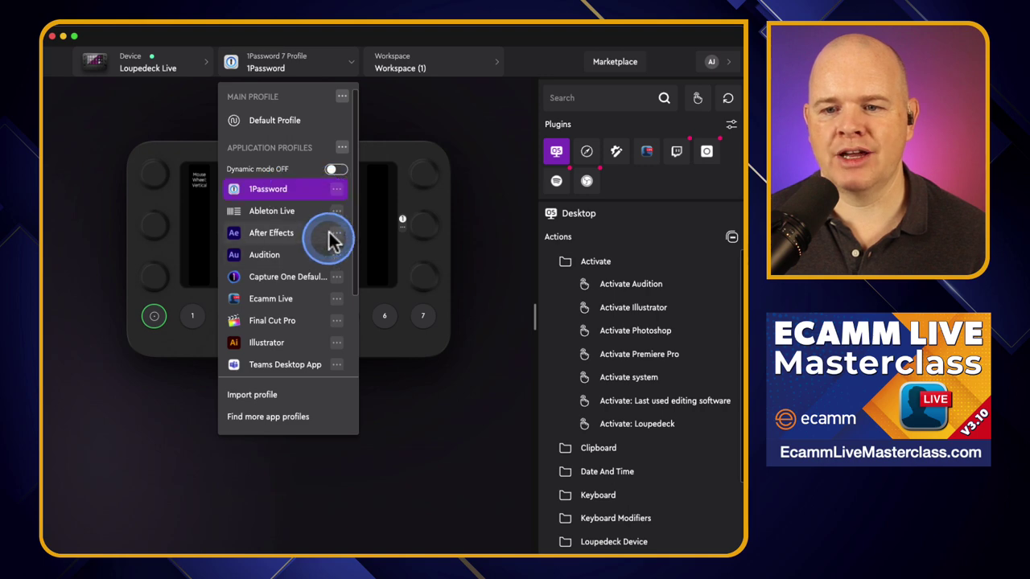
# Add a second empty profile named 1 Password 2 for 1Password 7 and make it the active one.
pyautogui.click(338, 190)
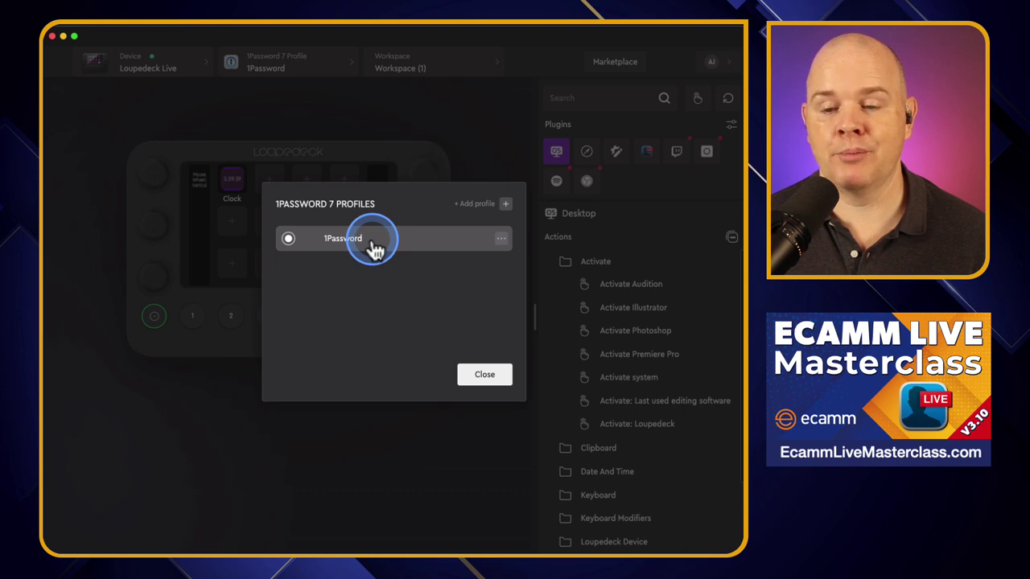
pyautogui.click(505, 204)
pyautogui.click(339, 278)
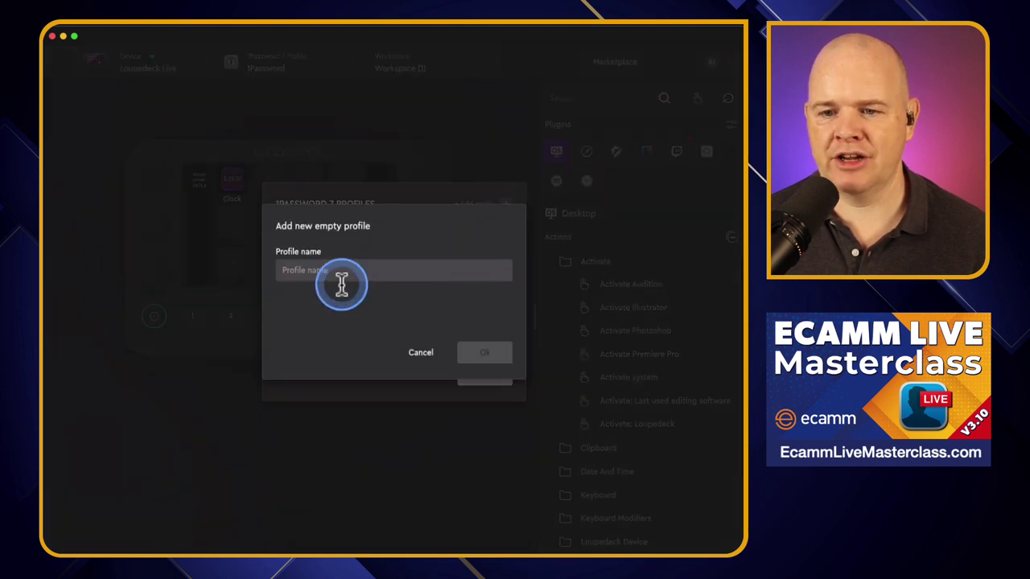
pyautogui.write('a')
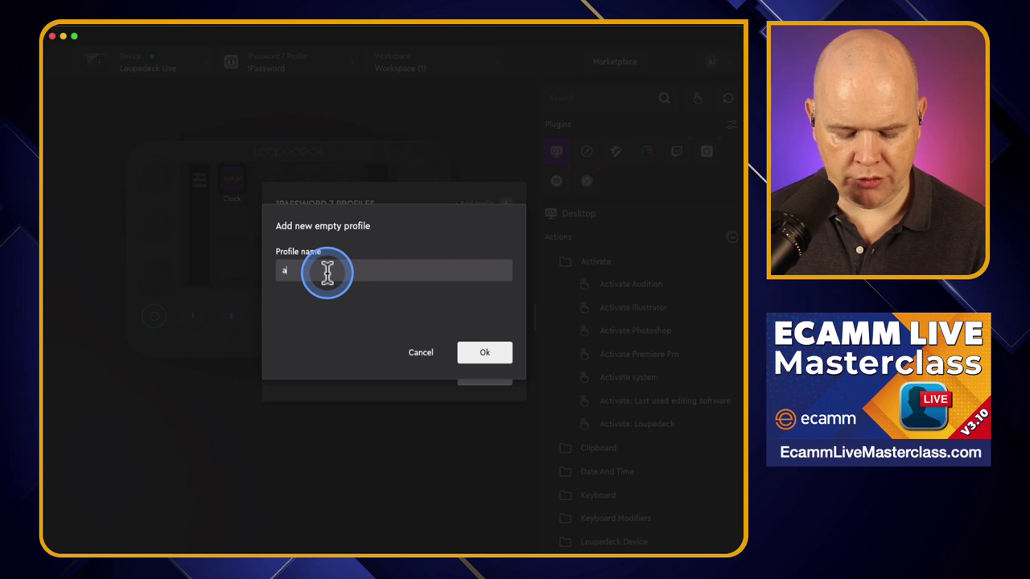
pyautogui.write(' Password')
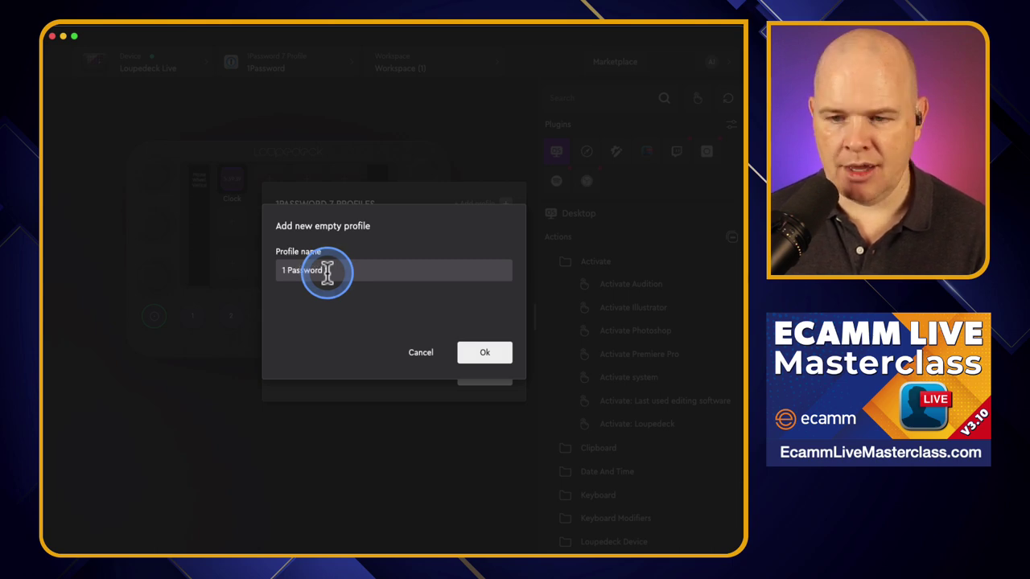
pyautogui.write(' 2')
pyautogui.click(482, 352)
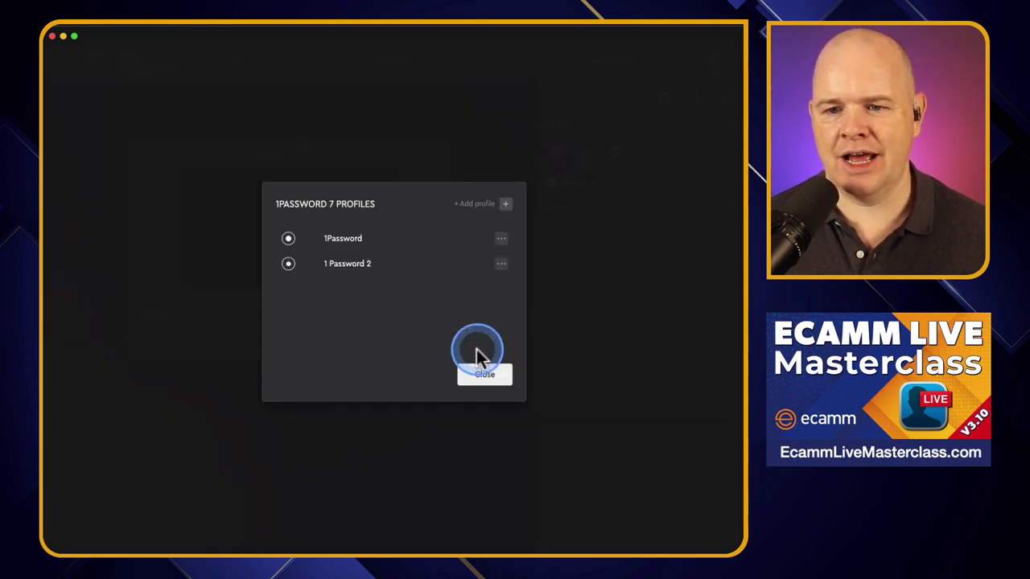
pyautogui.click(338, 254)
pyautogui.click(499, 374)
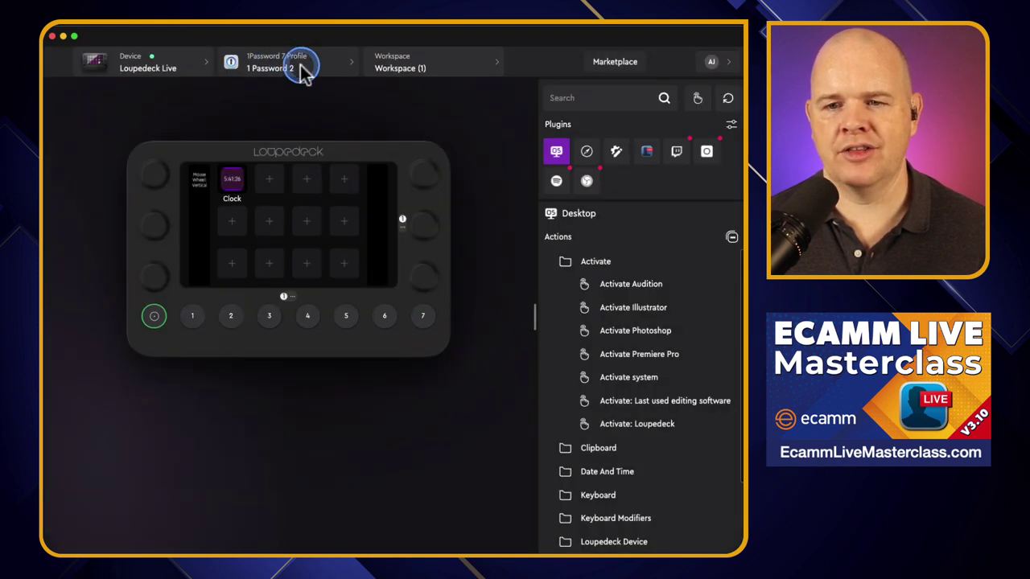
# Check the 1Password 7 entry in the profile list and make its 1Password profile the active one again.
pyautogui.click(274, 71)
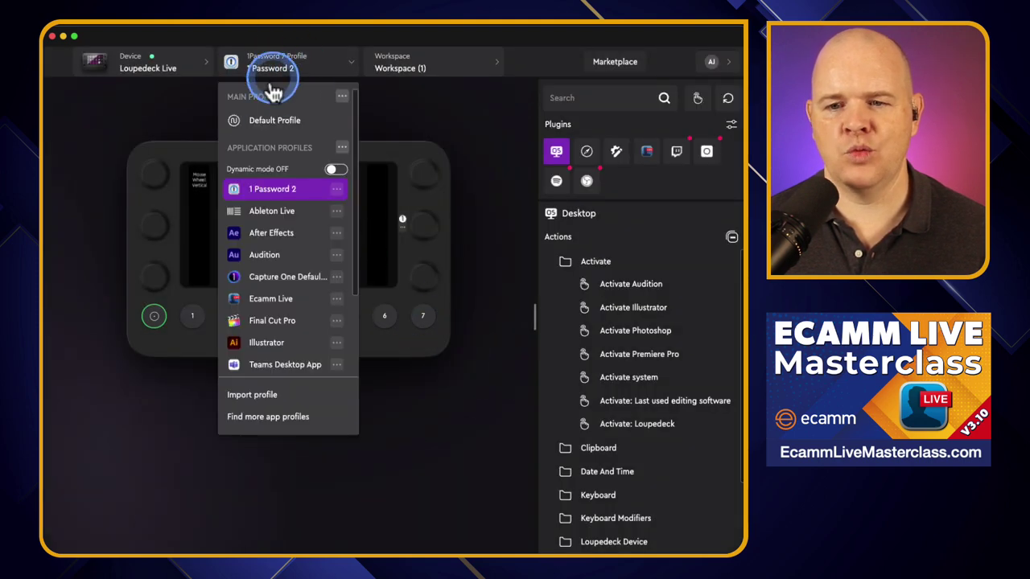
pyautogui.click(265, 187)
pyautogui.click(283, 184)
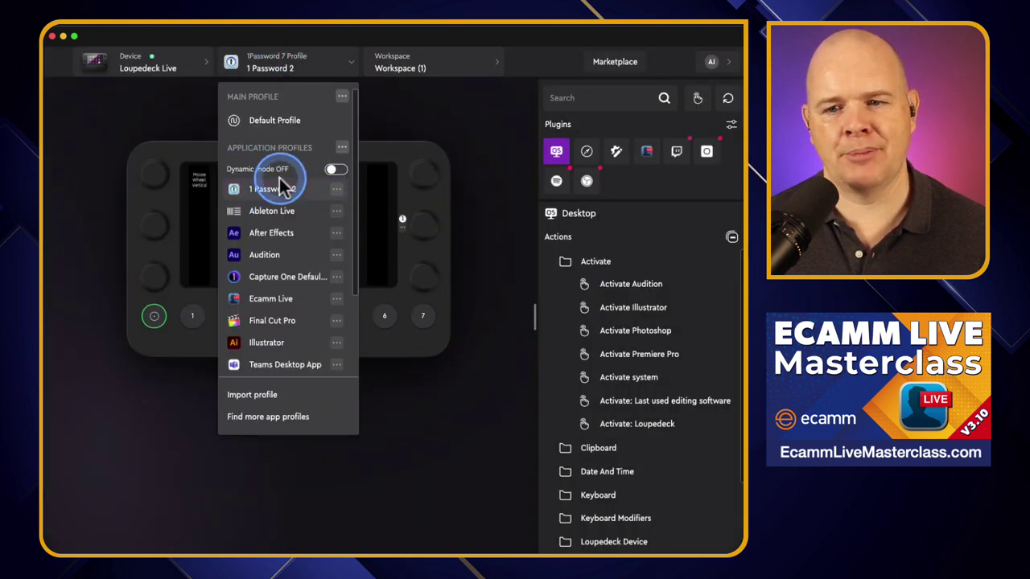
pyautogui.click(337, 189)
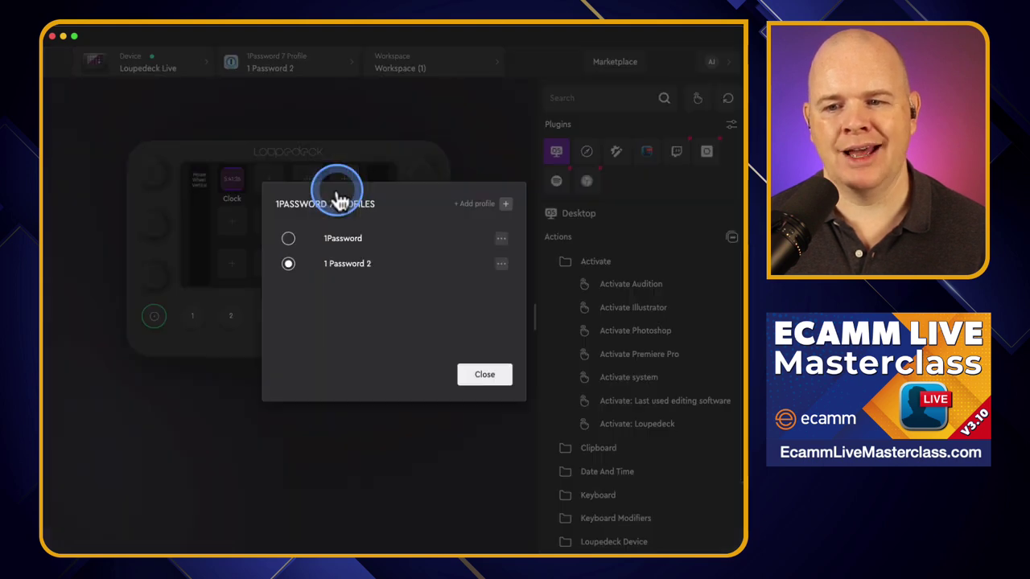
pyautogui.click(293, 243)
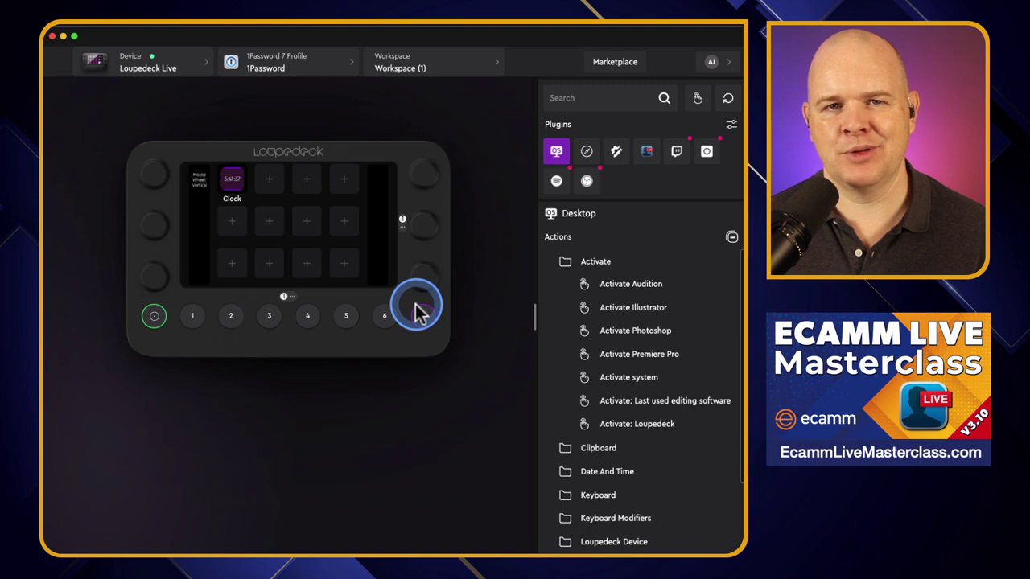
# Switch the device to the main Default Profile and review the available main profiles.
pyautogui.click(305, 71)
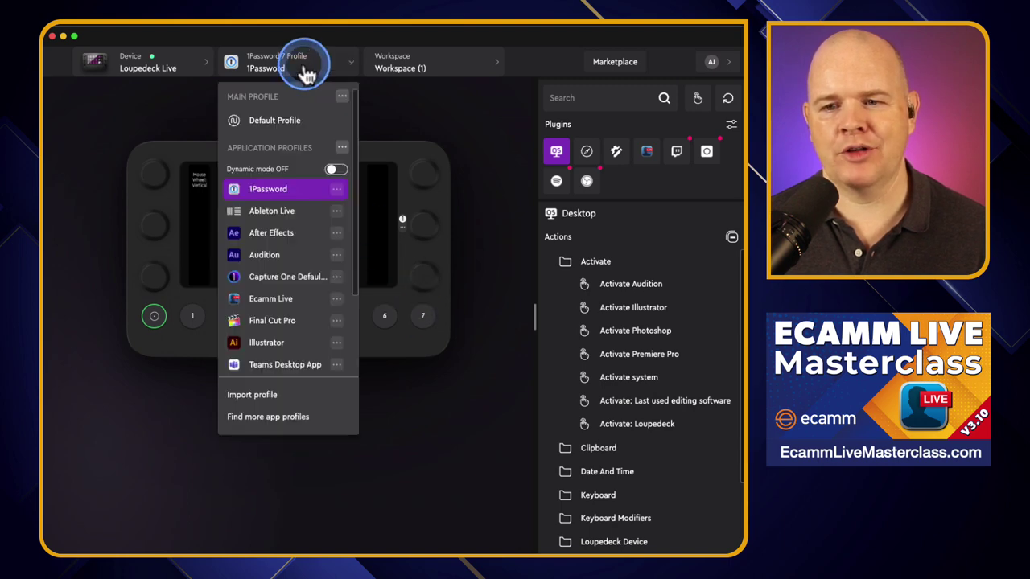
pyautogui.click(271, 120)
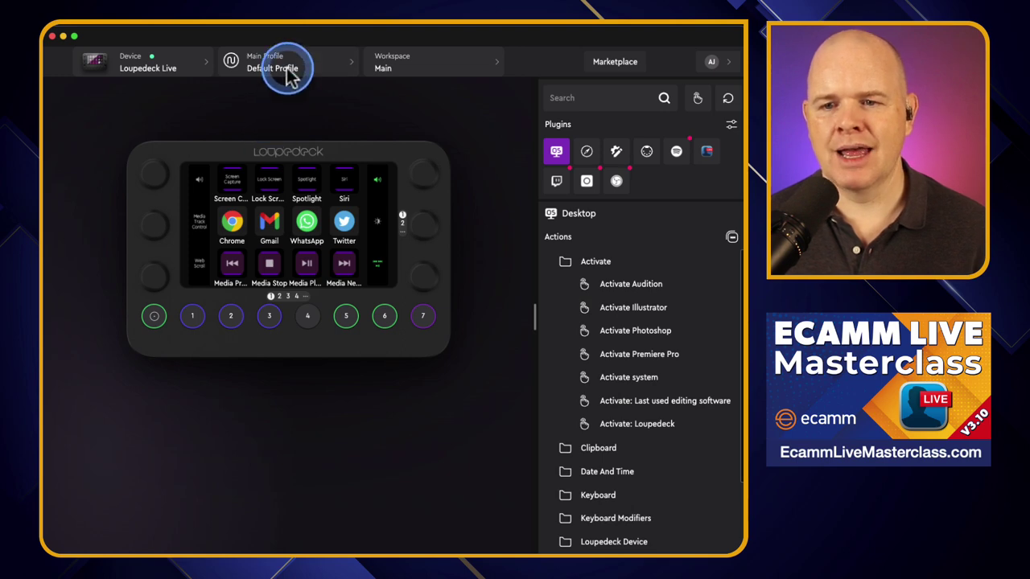
pyautogui.click(286, 69)
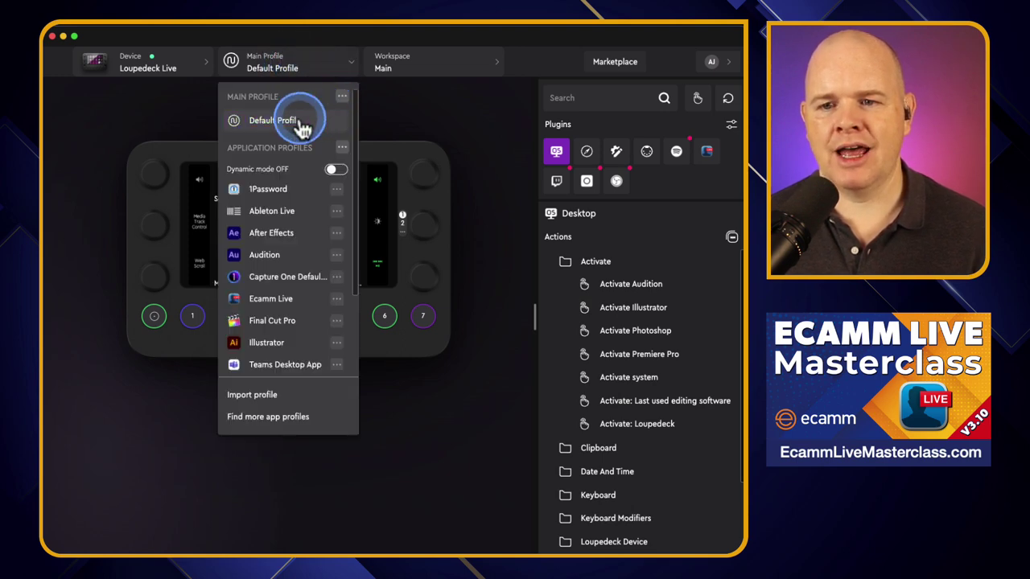
pyautogui.click(341, 97)
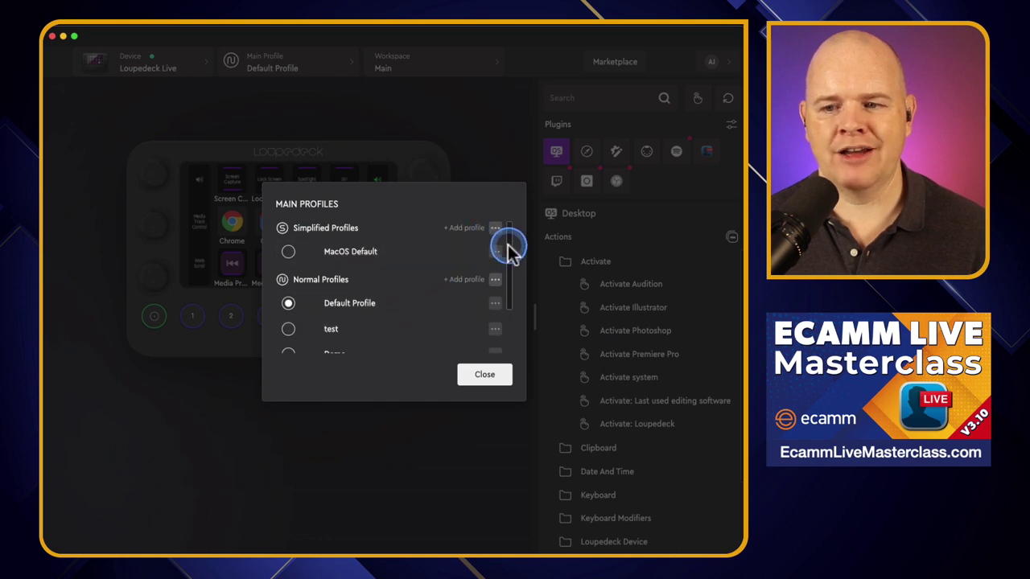
pyautogui.moveTo(509, 251)
pyautogui.mouseDown()
pyautogui.moveTo(502, 301)
pyautogui.moveTo(515, 284)
pyautogui.moveTo(510, 242)
pyautogui.moveTo(515, 294)
pyautogui.moveTo(512, 232)
pyautogui.mouseUp()
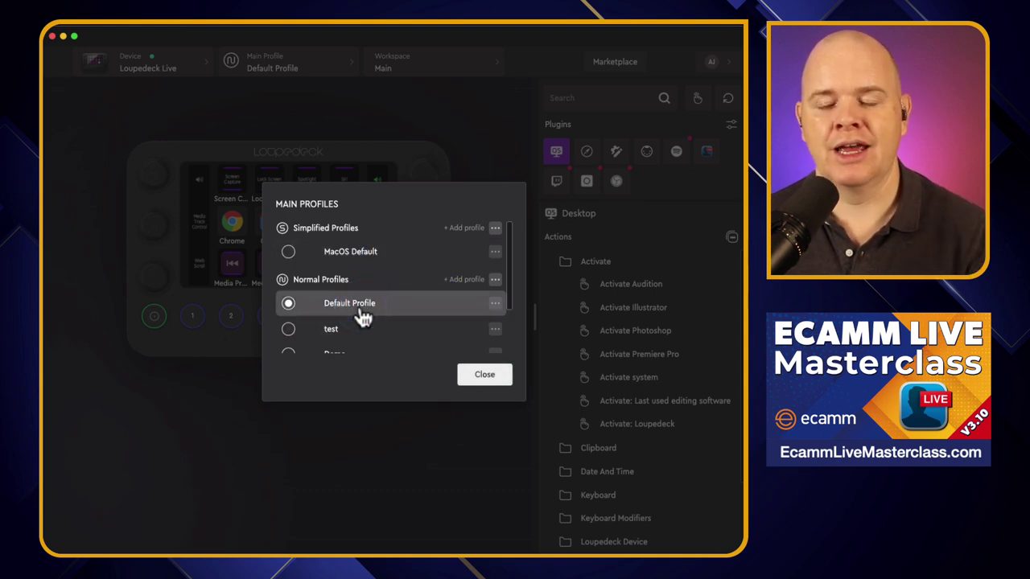
pyautogui.click(486, 376)
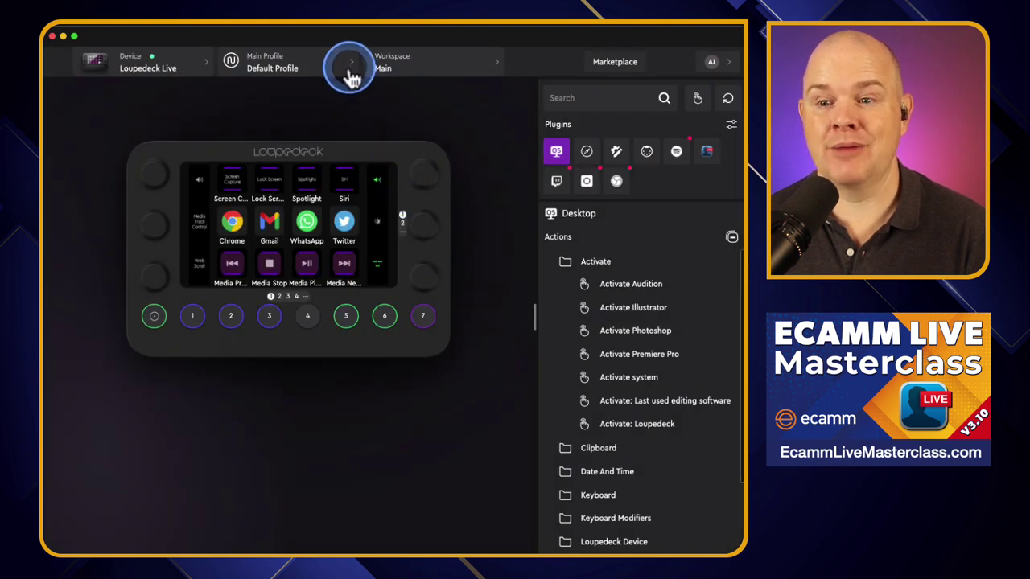
# Compare the main profile entry with the application profiles and look at the main profile management again.
pyautogui.click(322, 74)
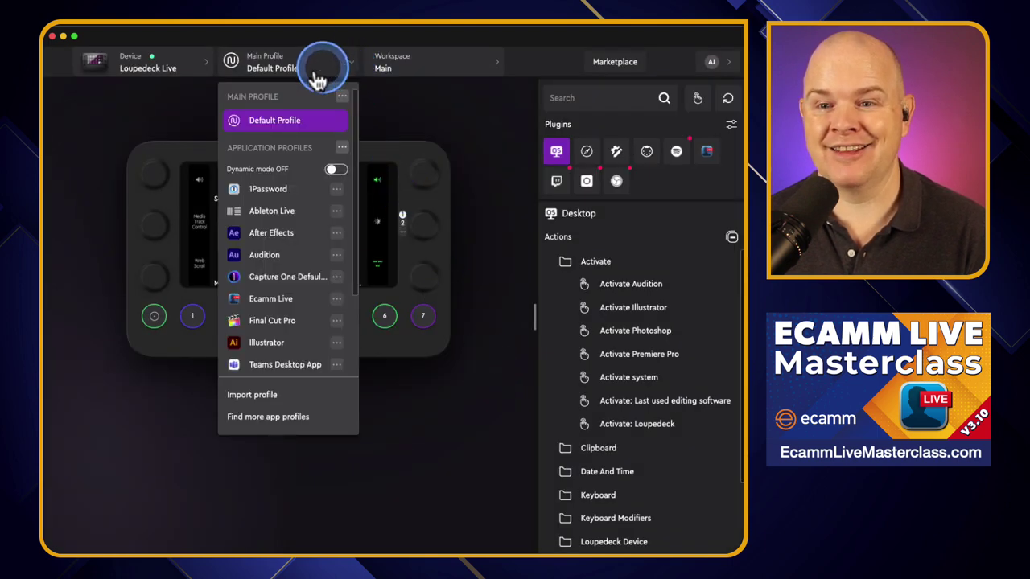
pyautogui.click(274, 118)
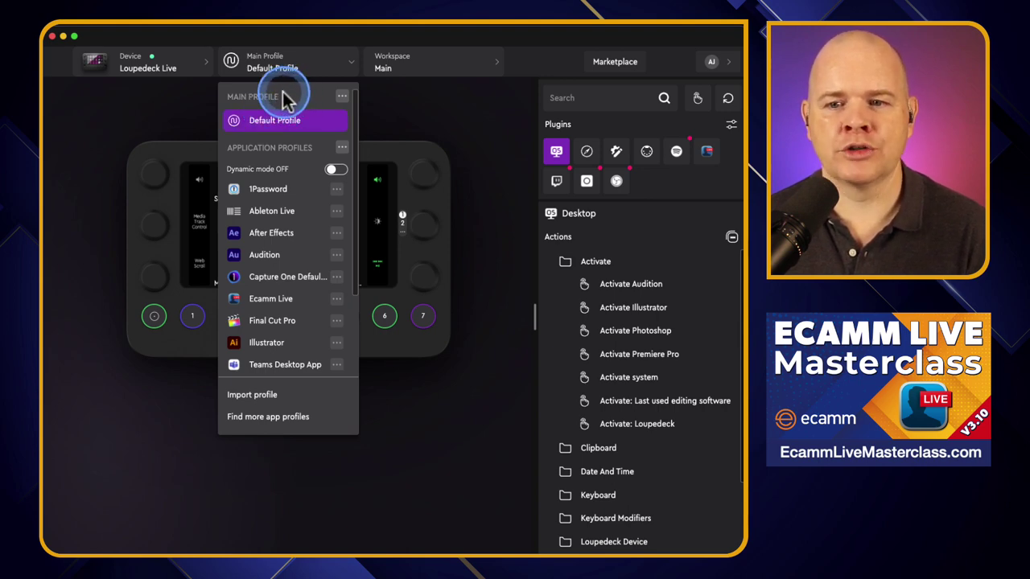
pyautogui.click(277, 119)
pyautogui.click(276, 120)
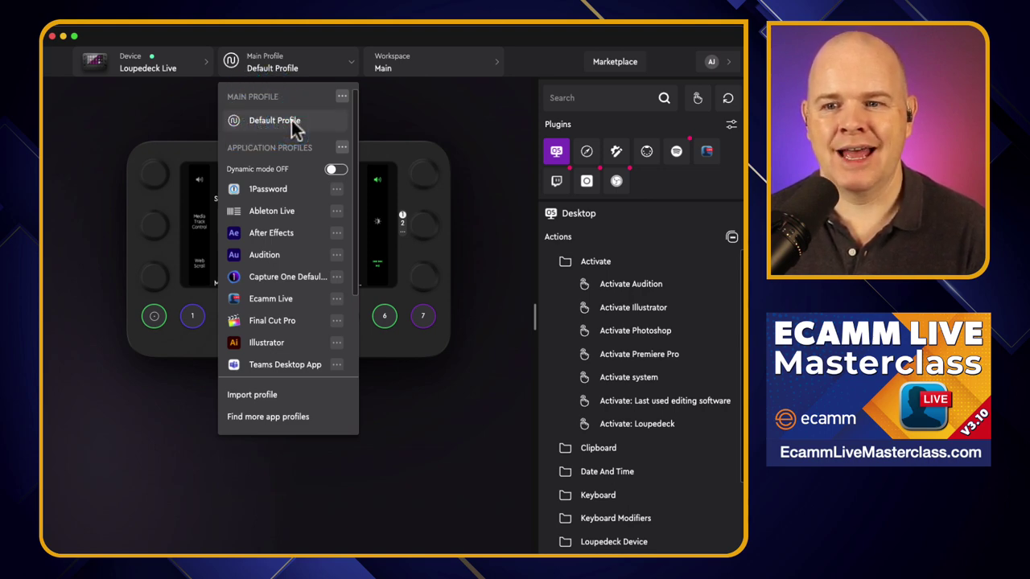
pyautogui.click(342, 97)
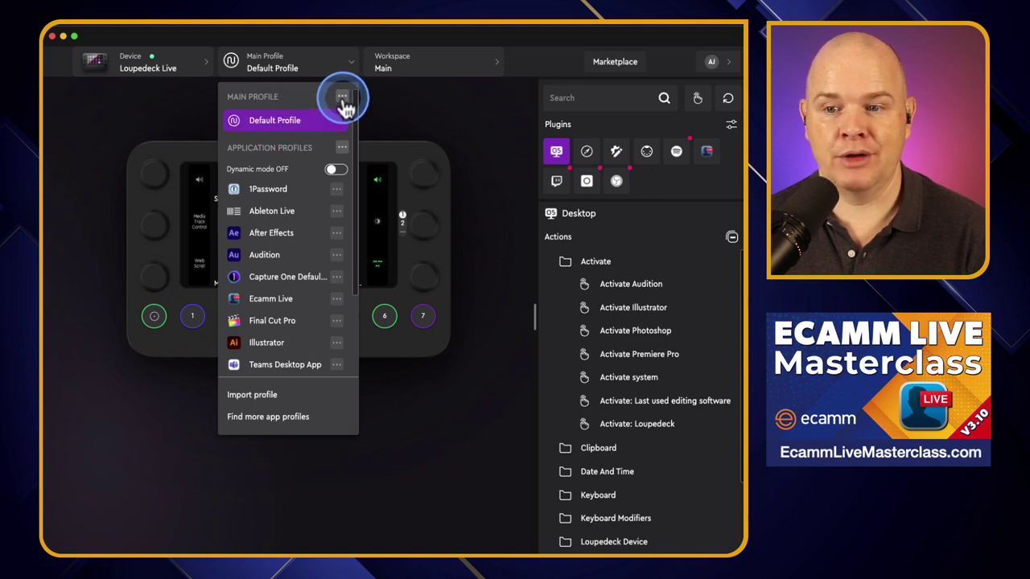
pyautogui.click(342, 97)
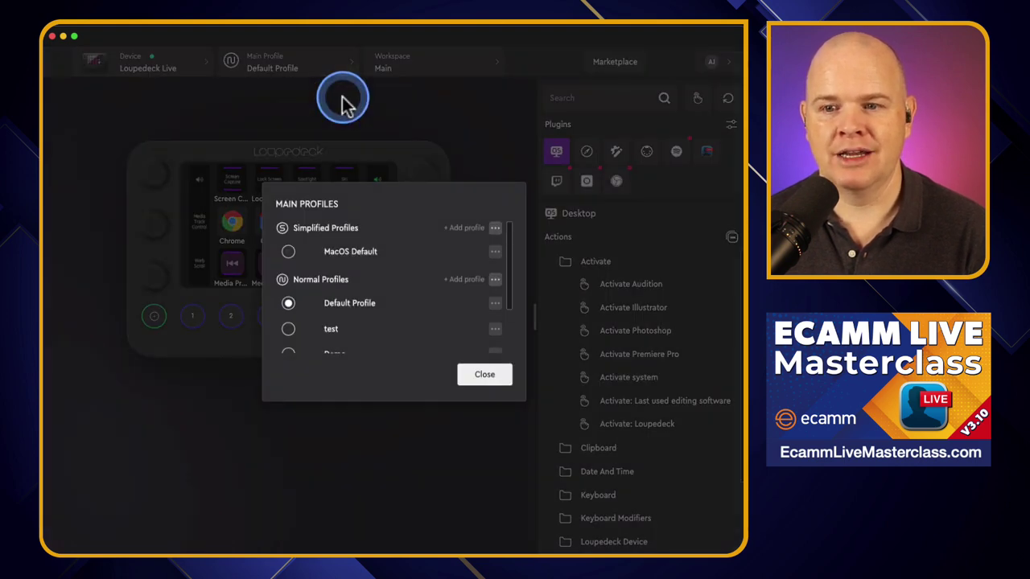
pyautogui.click(486, 376)
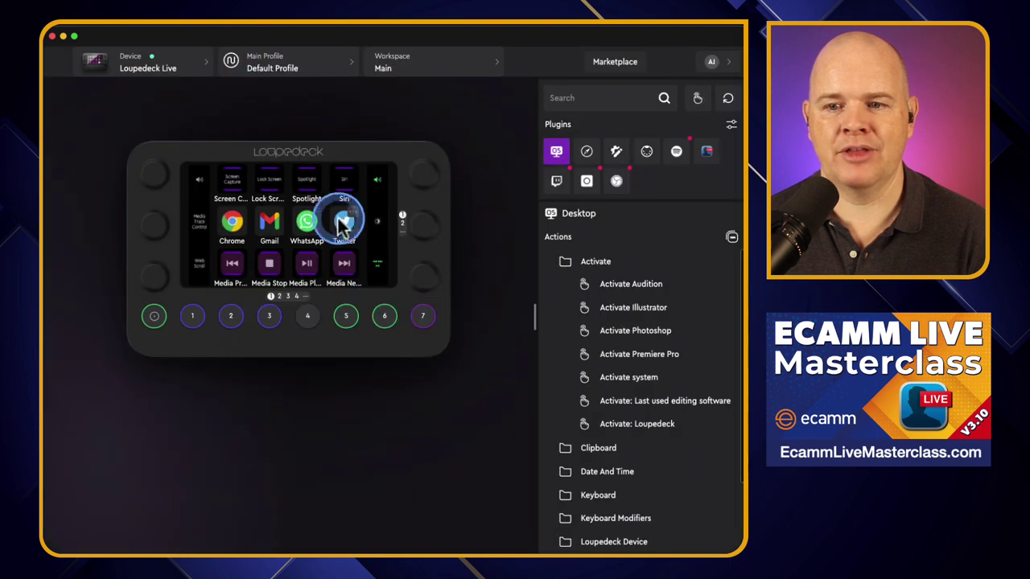
# Examine which simplified and normal profiles are available as main profiles, from MacOS Default to Ecamm Live.
pyautogui.click(296, 70)
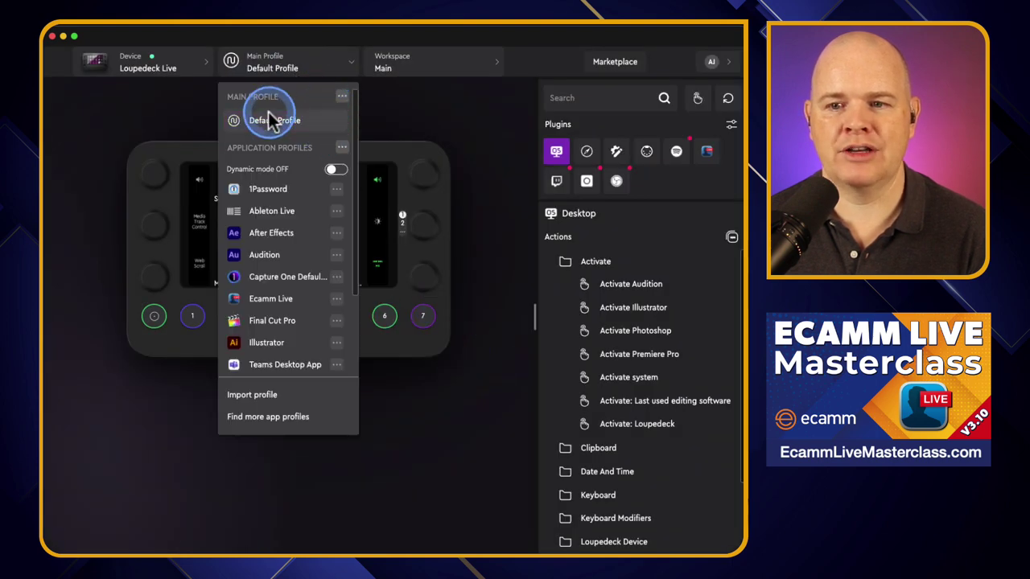
pyautogui.click(342, 98)
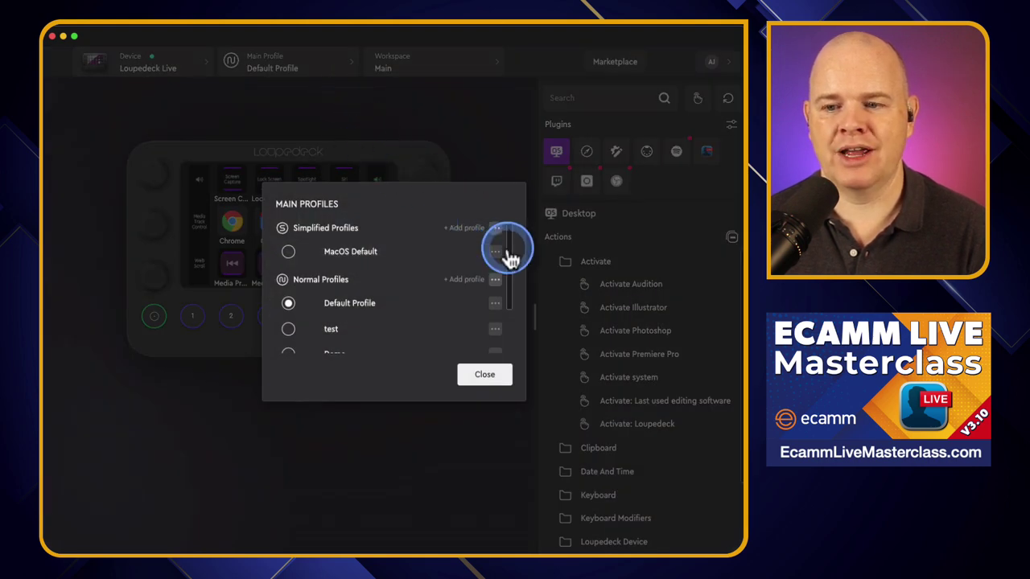
pyautogui.scroll(-3, 507, 254)
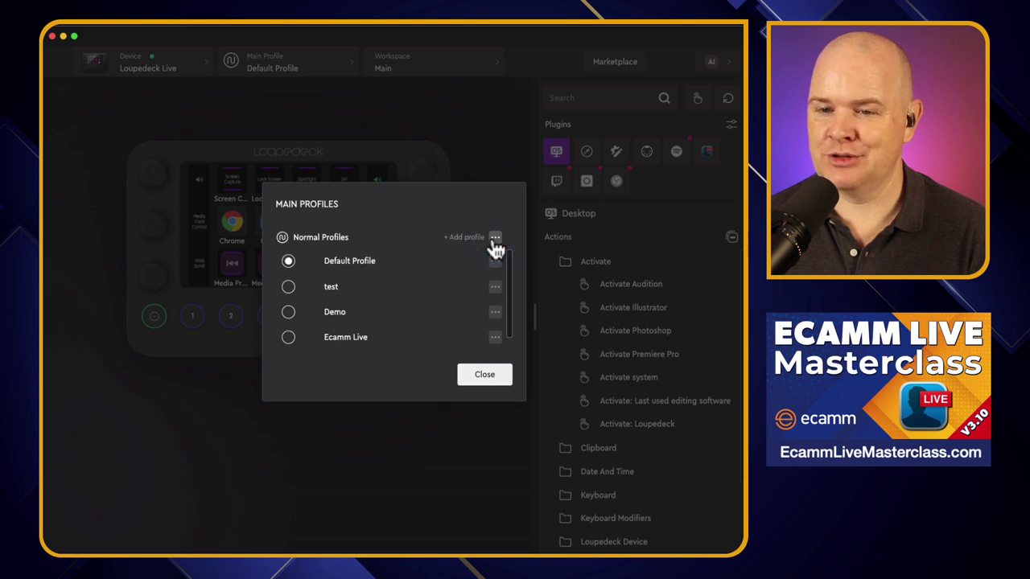
pyautogui.scroll(2, 337, 240)
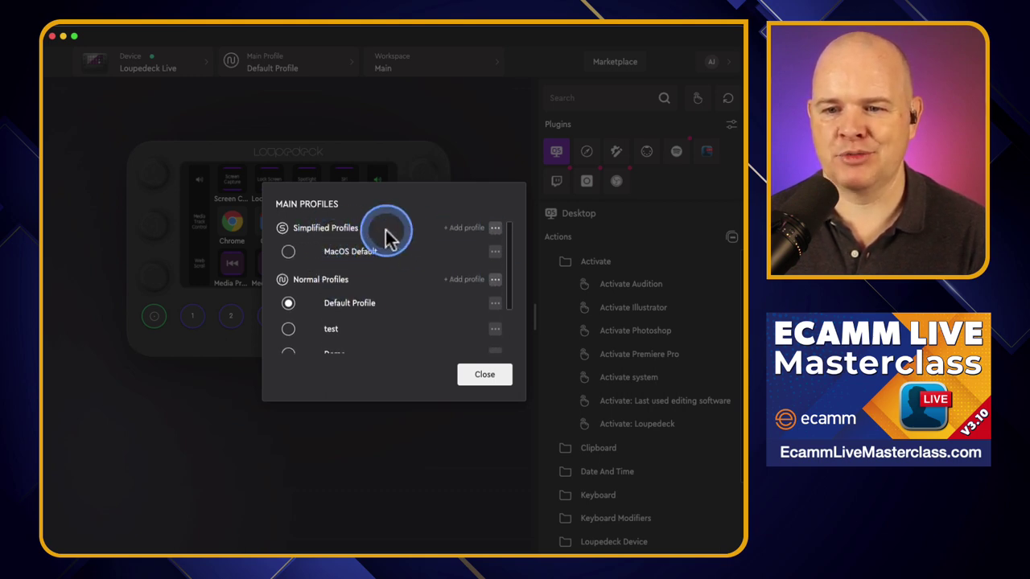
pyautogui.scroll(-1, 362, 280)
pyautogui.scroll(1, 361, 281)
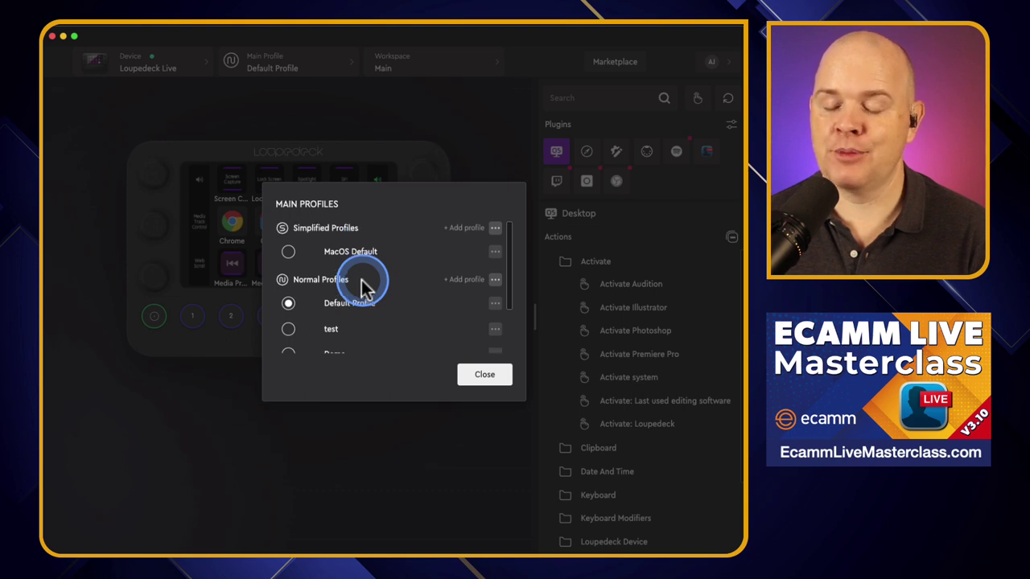
pyautogui.scroll(-3, 352, 280)
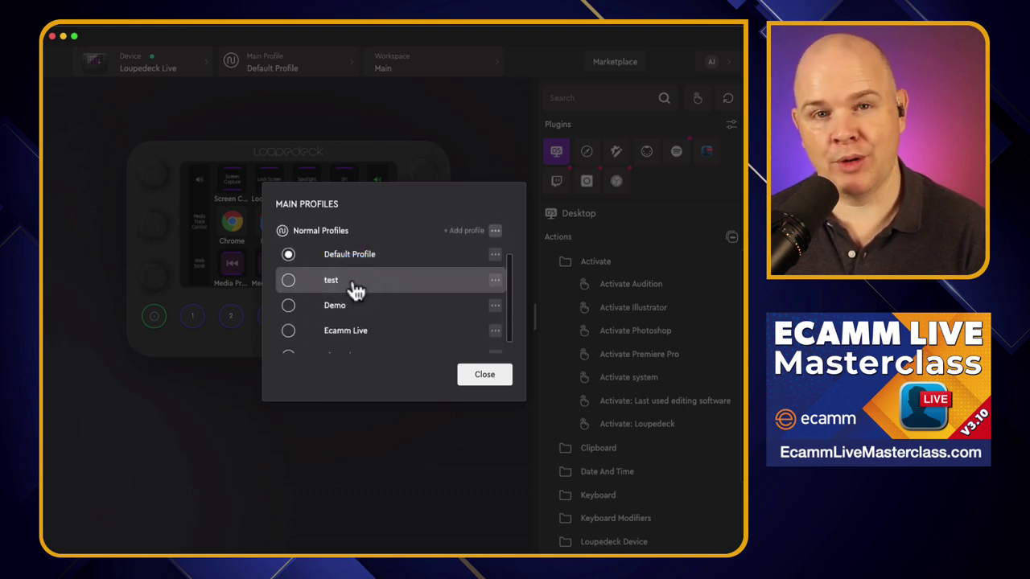
pyautogui.click(341, 256)
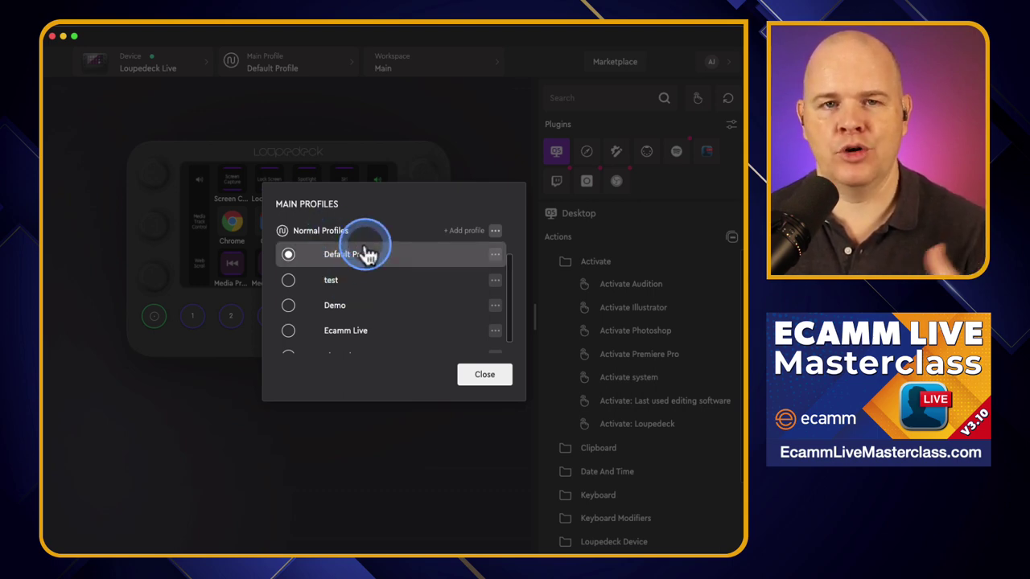
pyautogui.scroll(2, 367, 254)
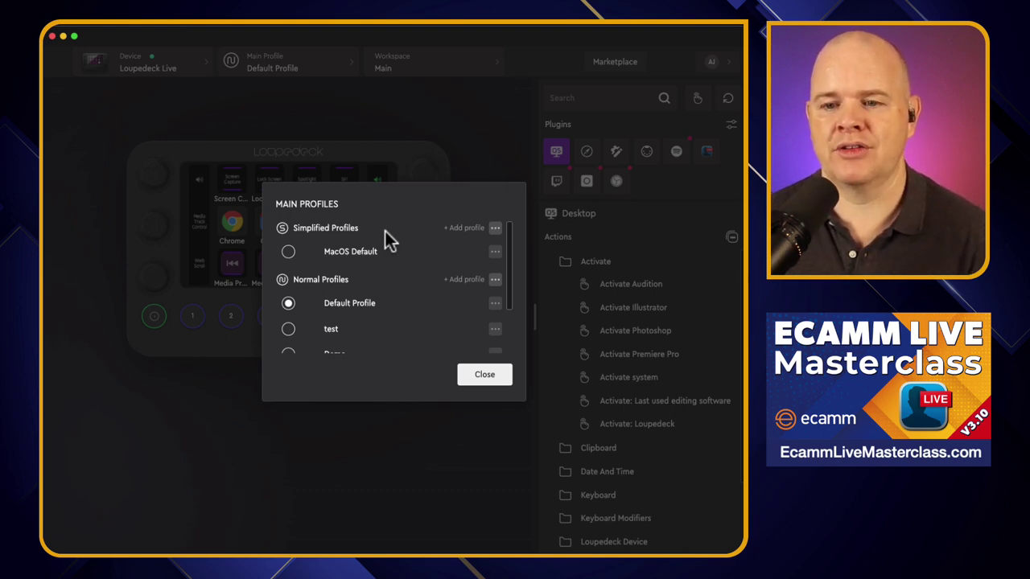
# Review the normal main profiles down to Photoshop and check the options for adding an empty or default profile.
pyautogui.scroll(-2, 375, 271)
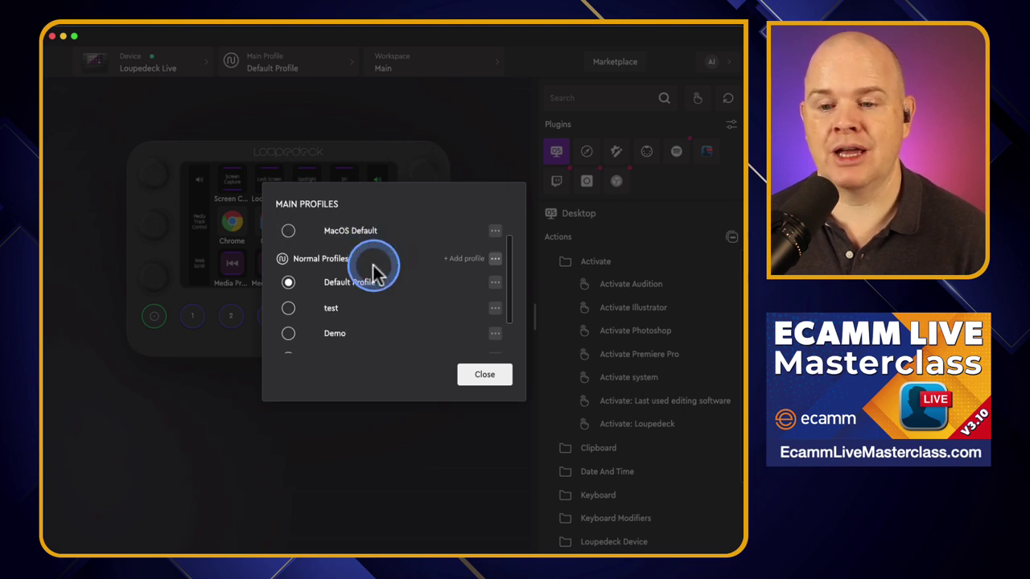
pyautogui.scroll(-2, 473, 252)
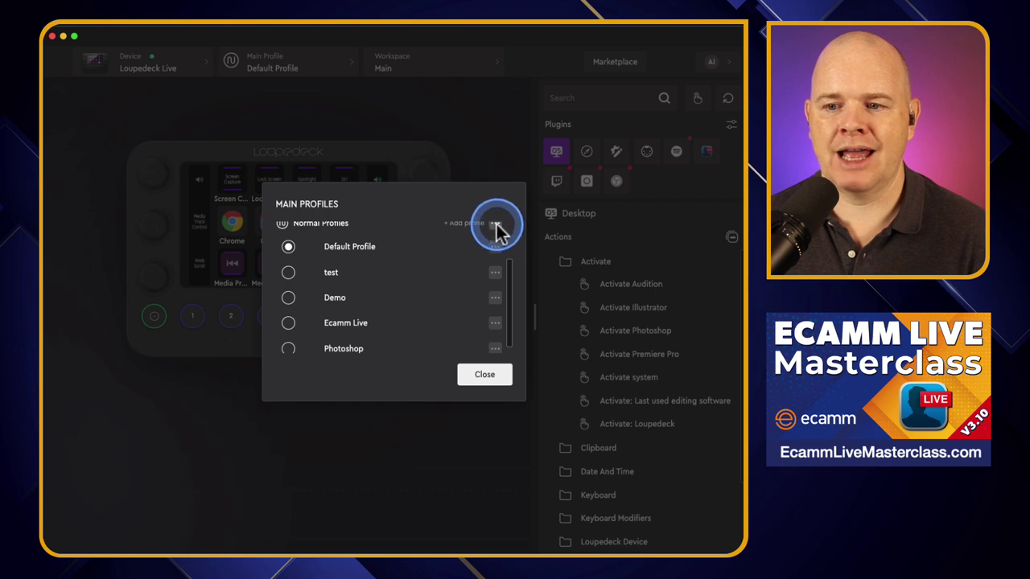
pyautogui.click(496, 226)
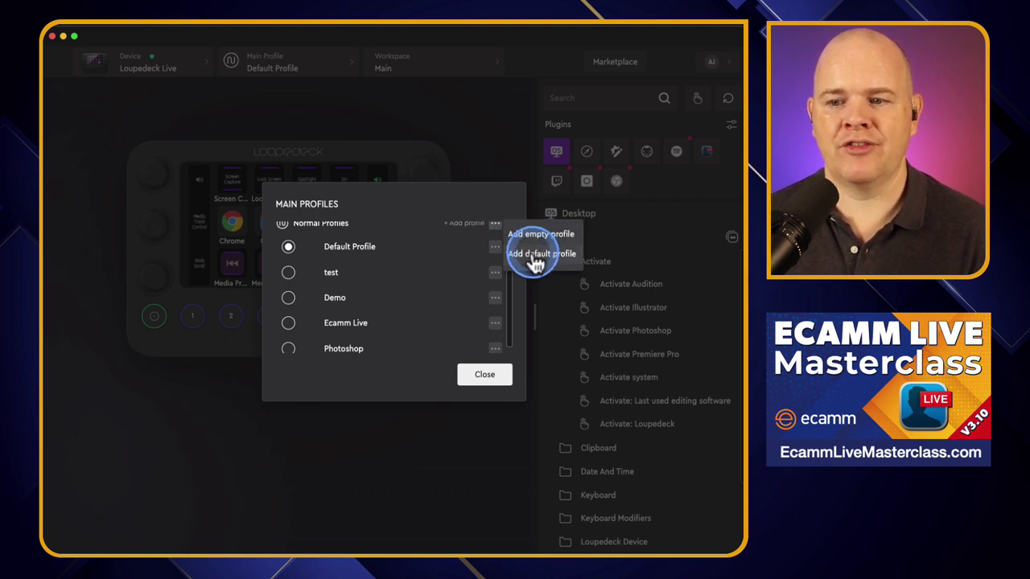
pyautogui.click(490, 383)
pyautogui.click(308, 245)
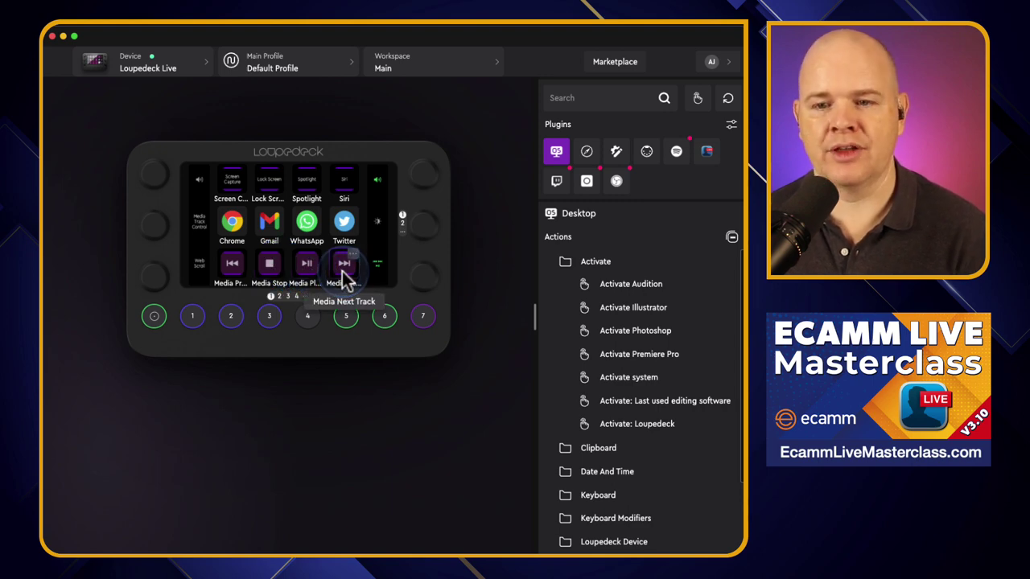
# Look through the first three touch pages of the Default Profile and return to the first page.
pyautogui.hscroll(1, 344, 274)
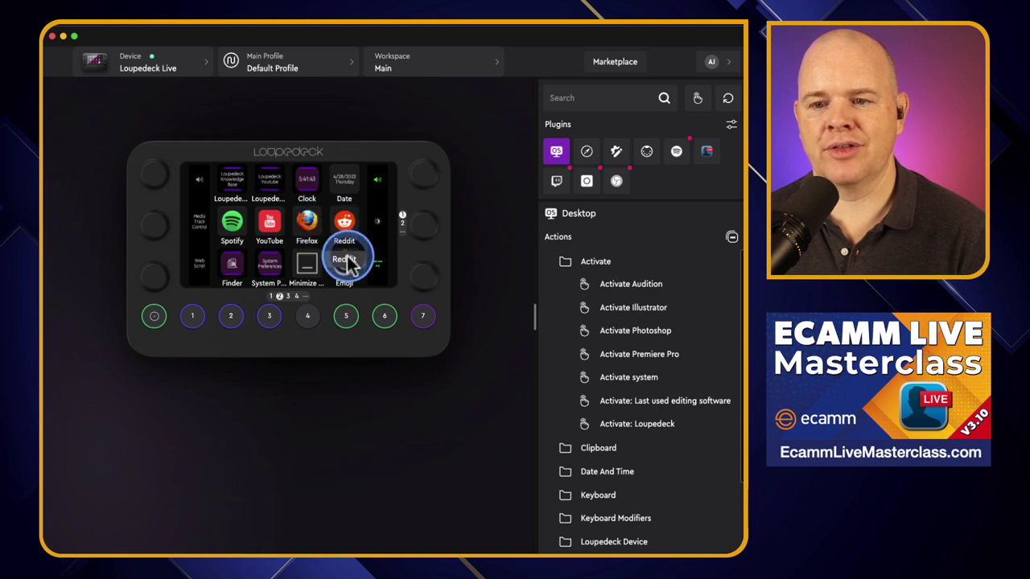
pyautogui.hscroll(1, 302, 226)
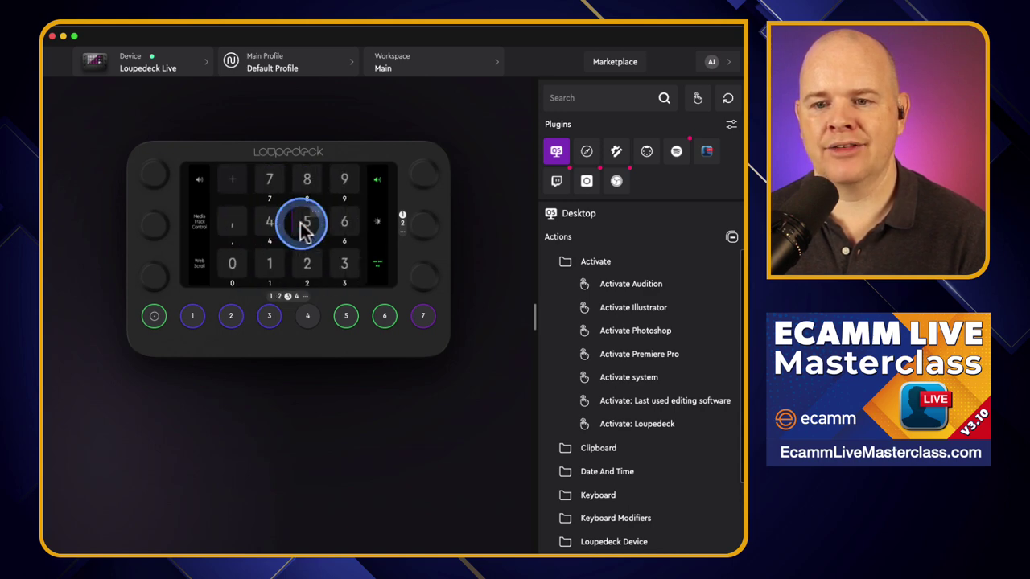
pyautogui.hscroll(-1, 303, 226)
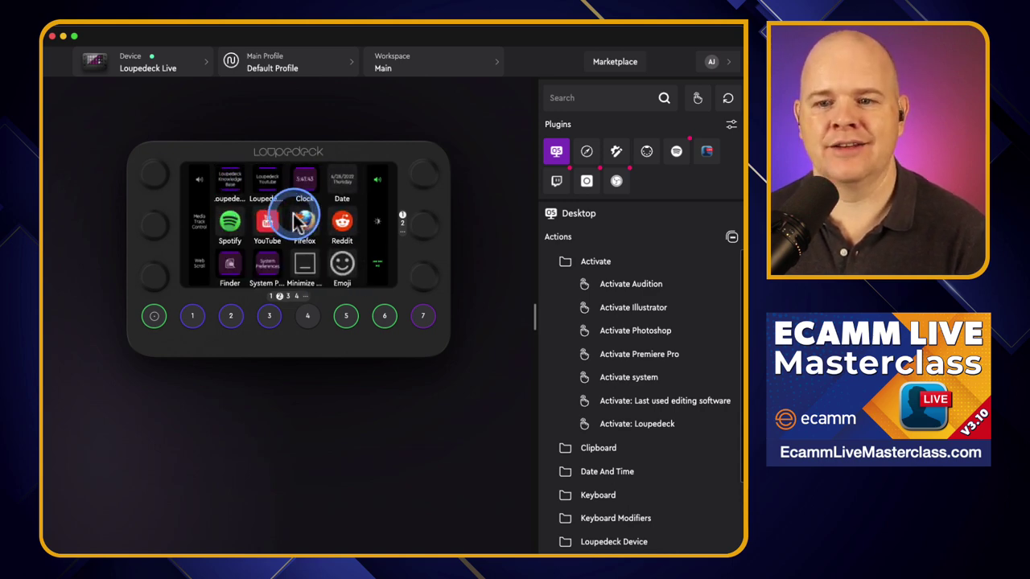
pyautogui.hscroll(-1, 311, 223)
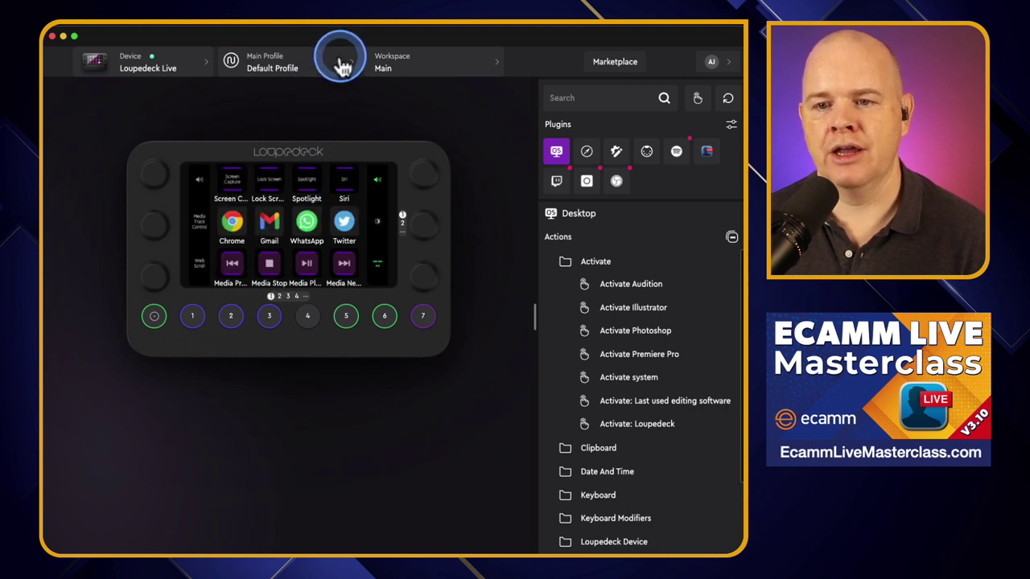
# Add an empty normal main profile named "New profile".
pyautogui.click(341, 63)
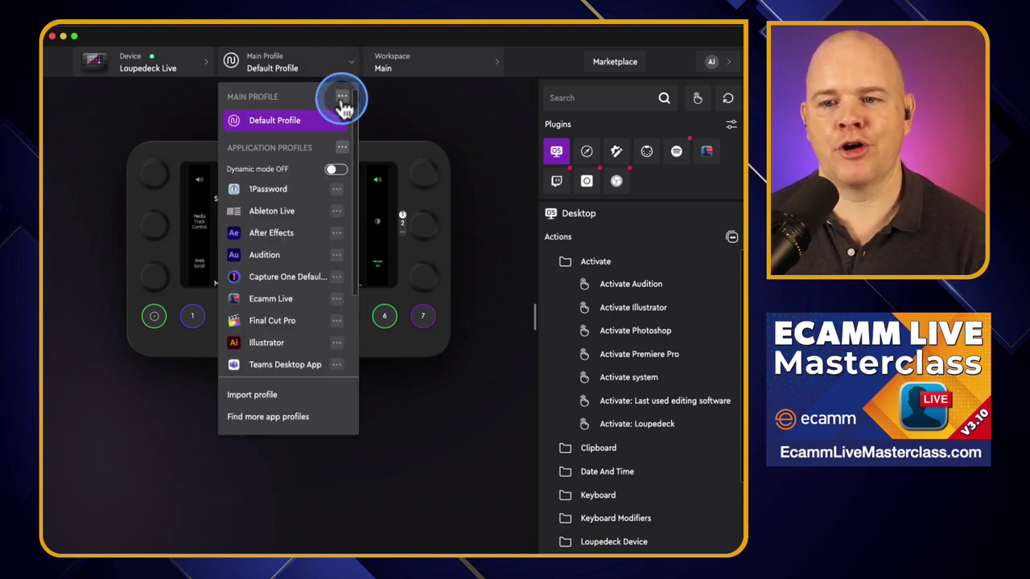
pyautogui.click(345, 94)
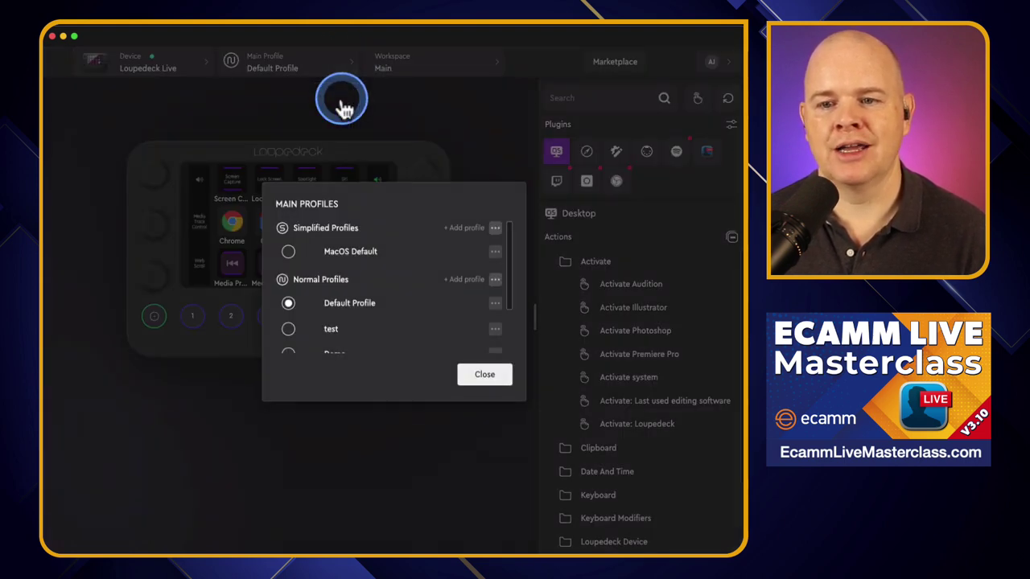
pyautogui.click(495, 280)
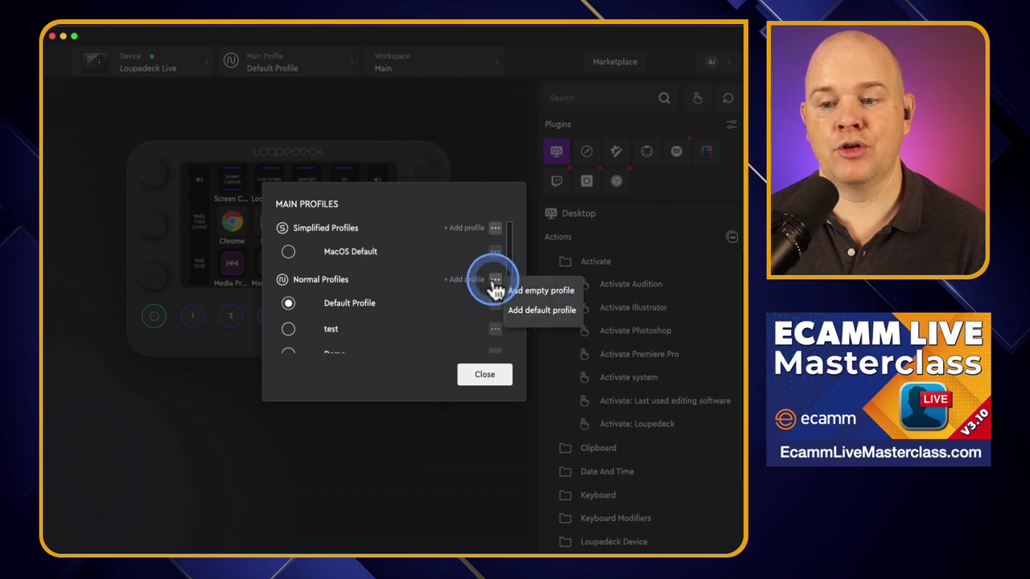
pyautogui.click(534, 293)
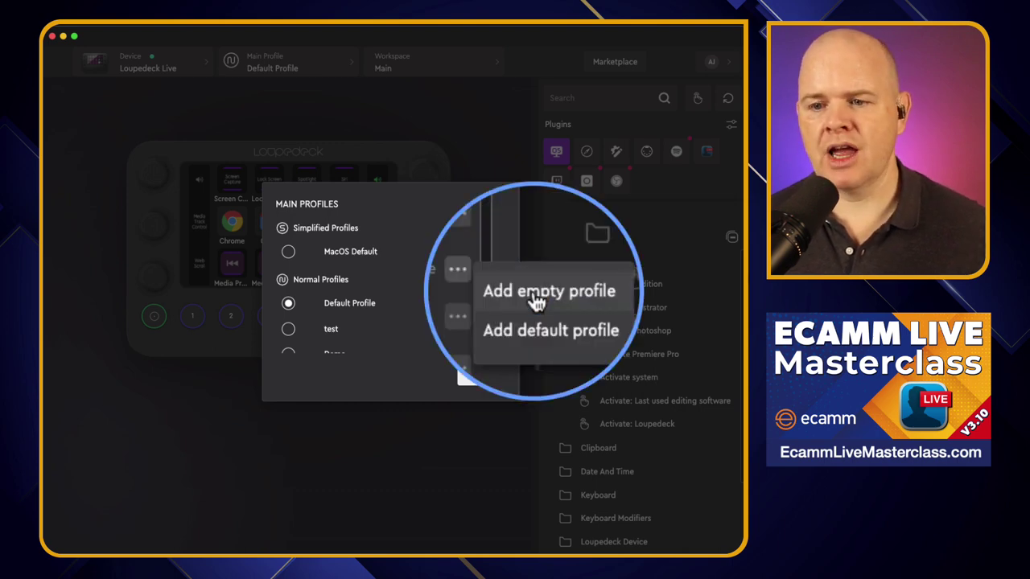
pyautogui.click(531, 295)
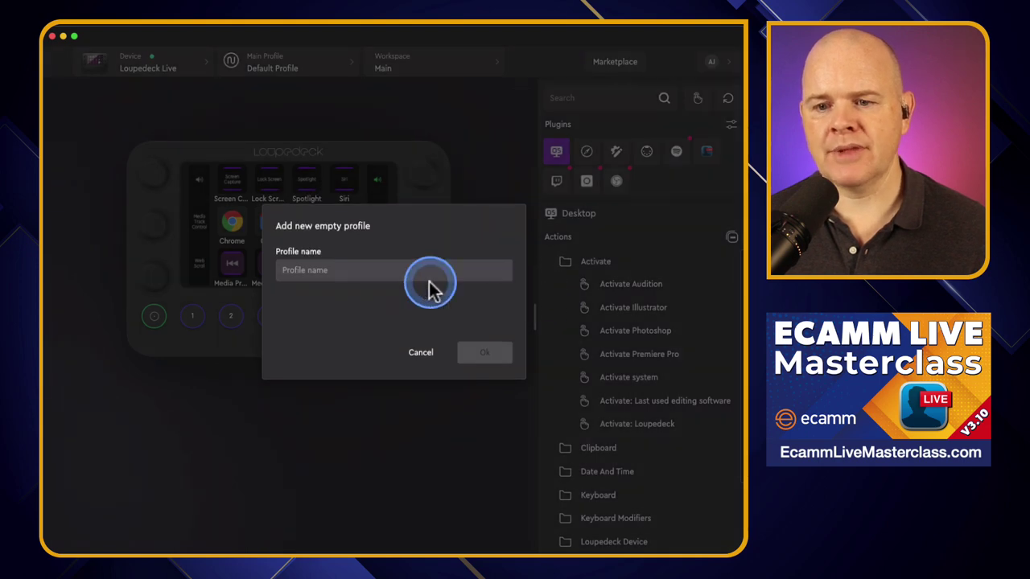
pyautogui.click(336, 270)
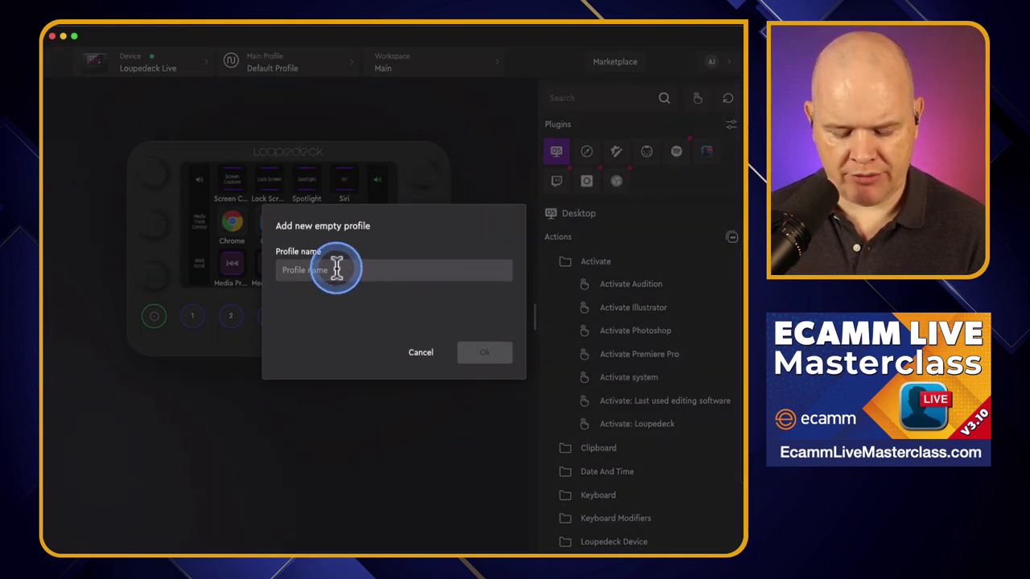
pyautogui.write('New profile')
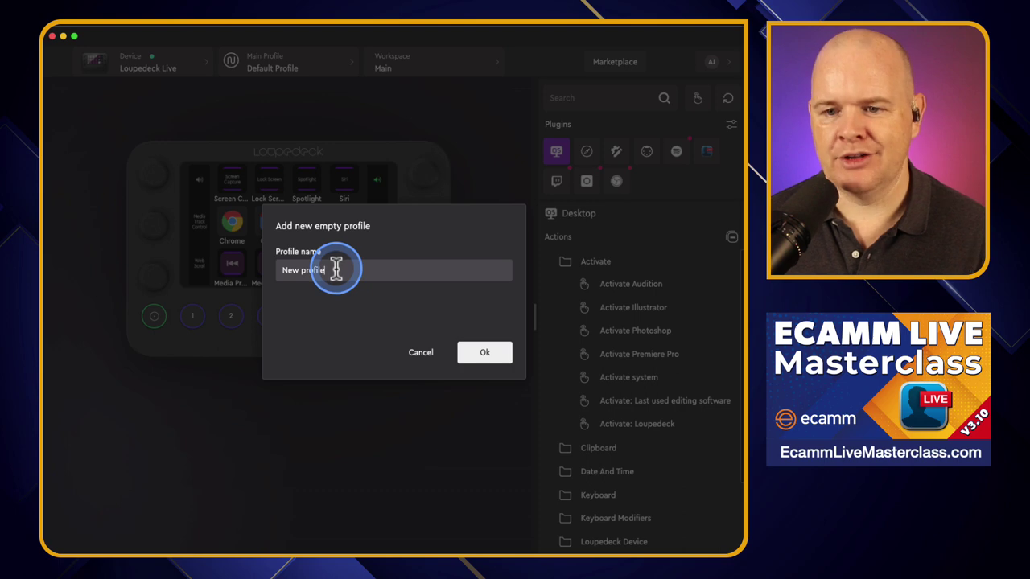
pyautogui.click(478, 356)
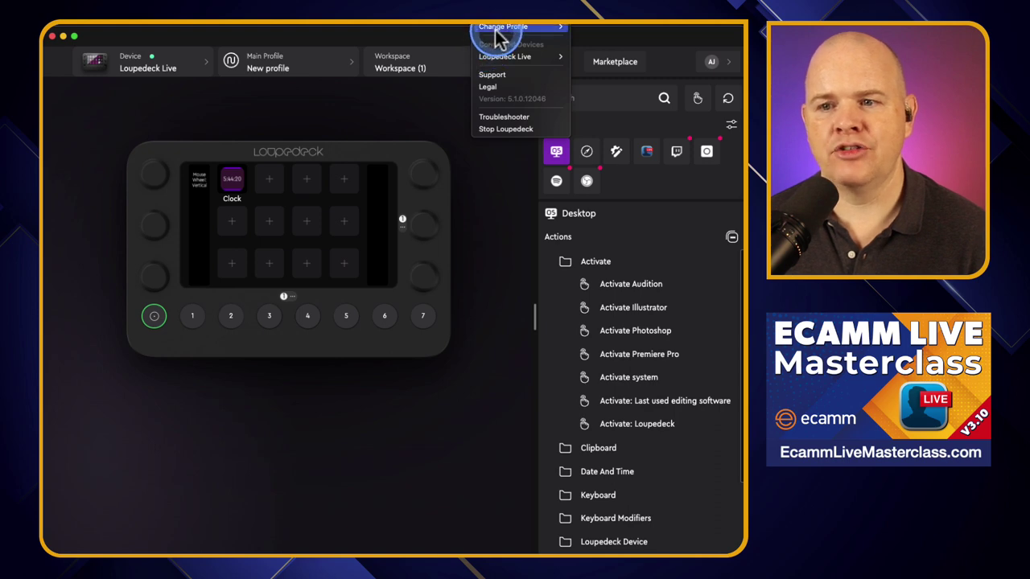
# Switch the device to Default Profile and back to New profile using the system-wide profile switcher.
pyautogui.moveTo(499, 31)
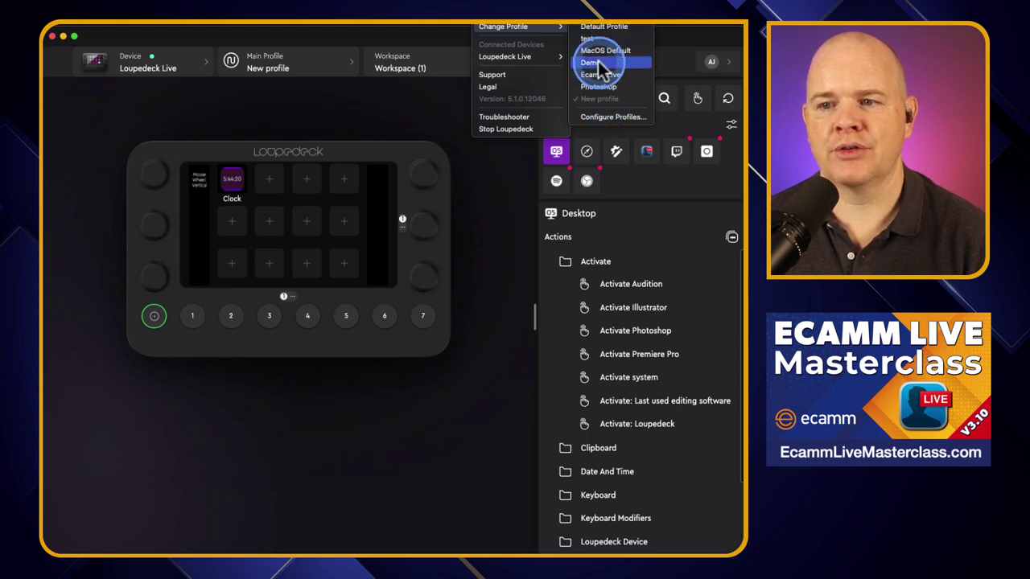
pyautogui.click(599, 27)
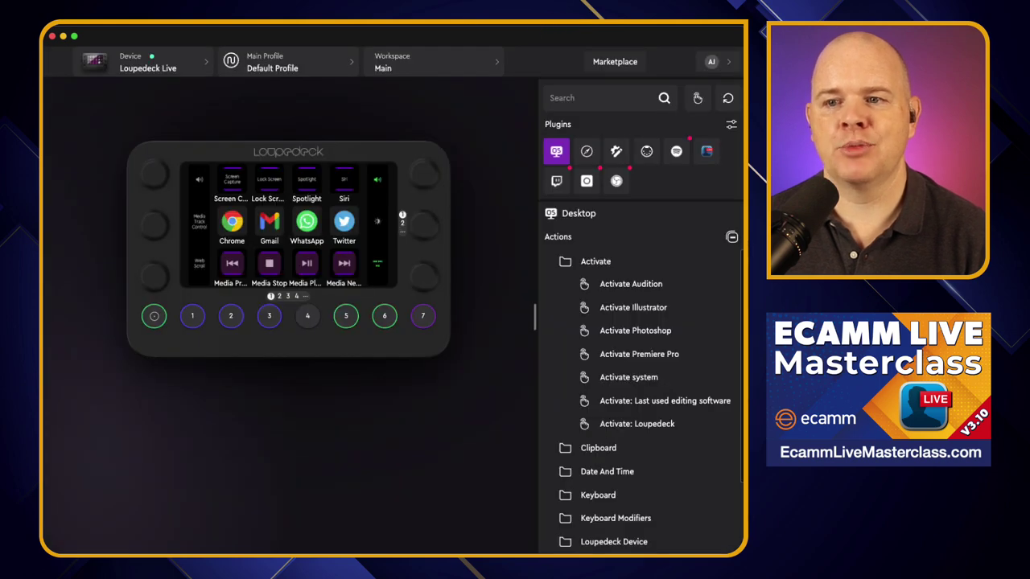
pyautogui.click(483, 0)
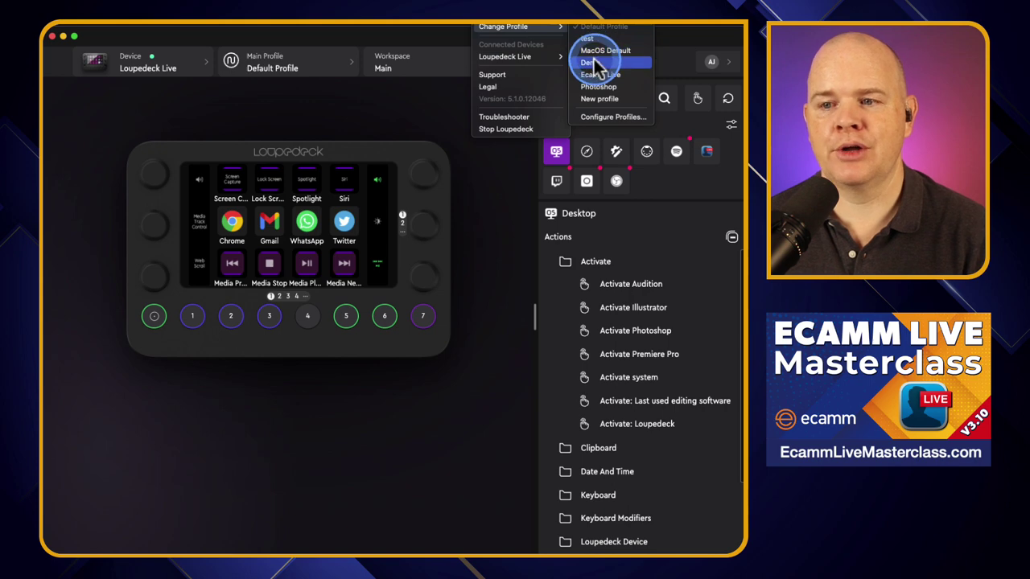
pyautogui.click(601, 99)
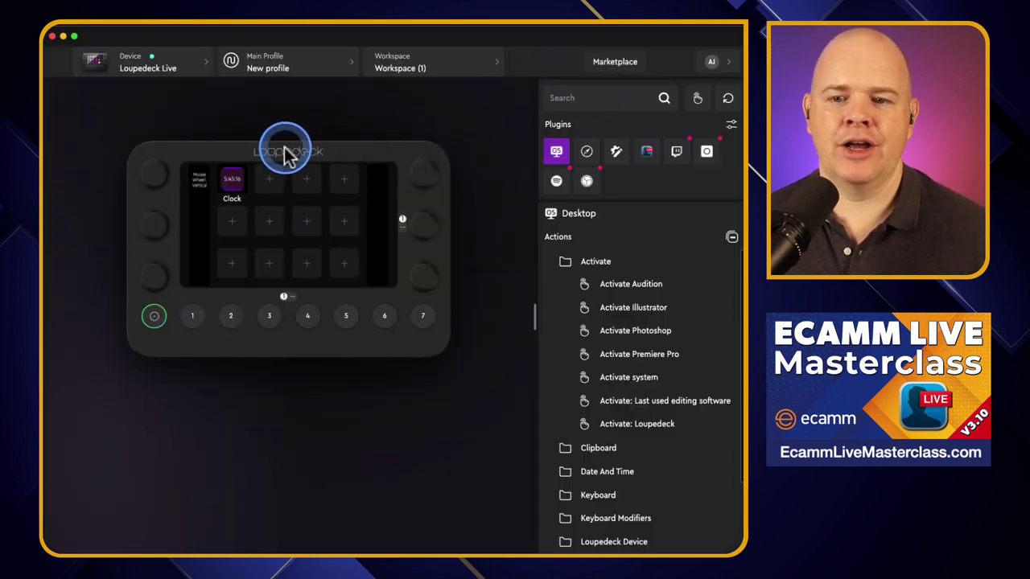
# Unassign the Clock action from the first touch button of the new profile.
pyautogui.click(241, 182)
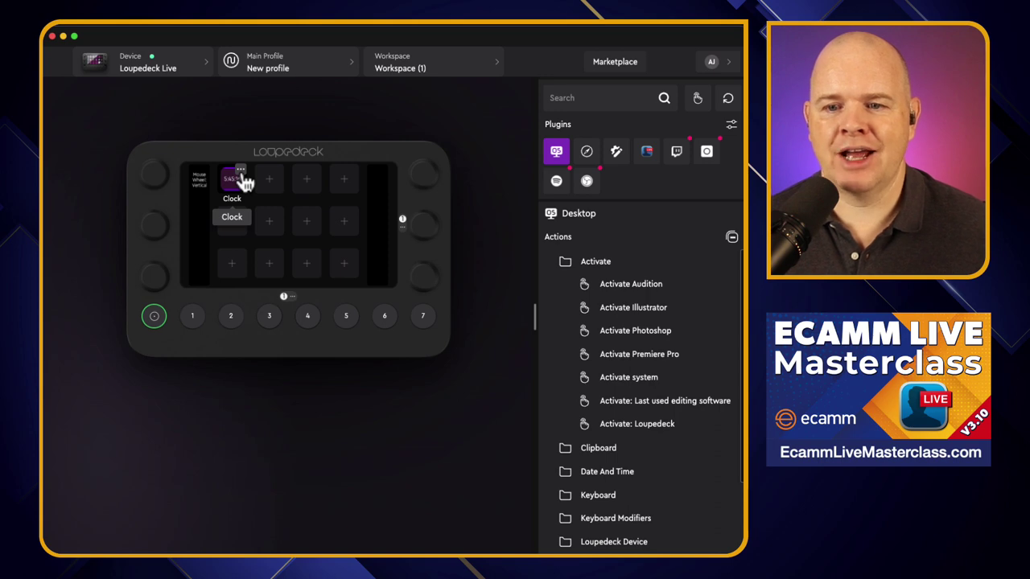
pyautogui.click(241, 173)
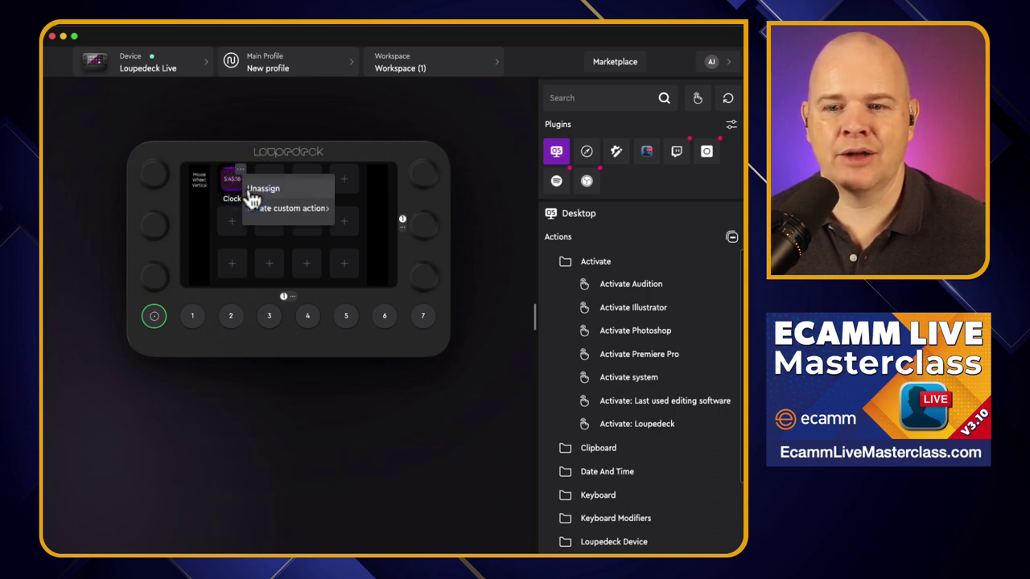
pyautogui.click(264, 189)
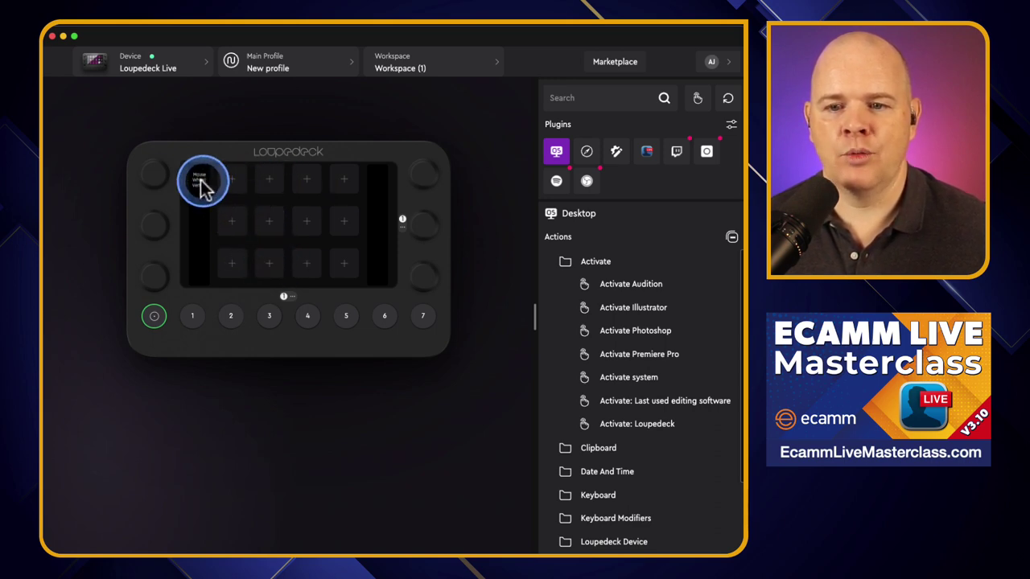
# Remove the Mouse Wheel rotation action and the Mouse Click (Left) press action from the upper-left dial.
pyautogui.click(157, 177)
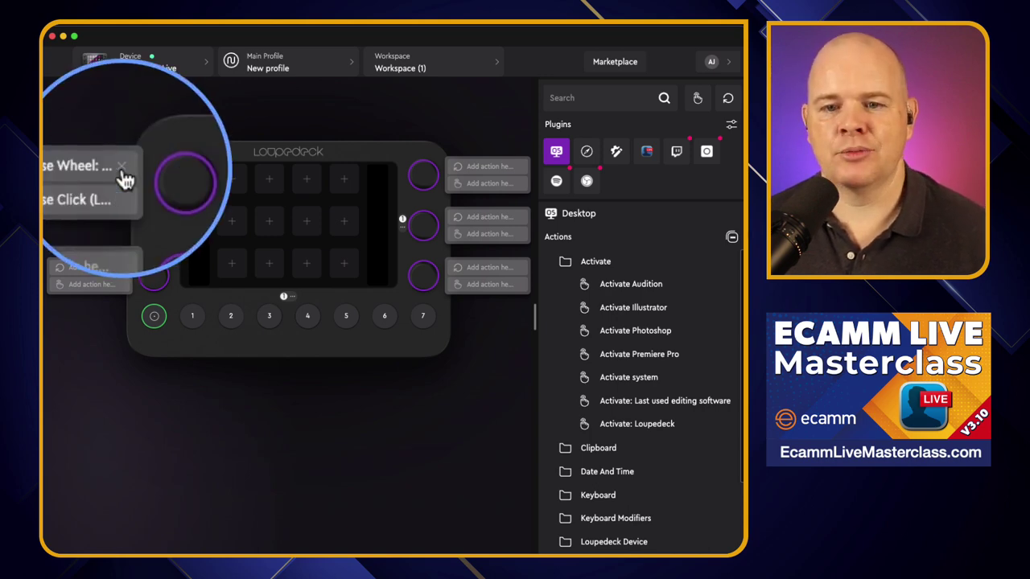
pyautogui.click(122, 166)
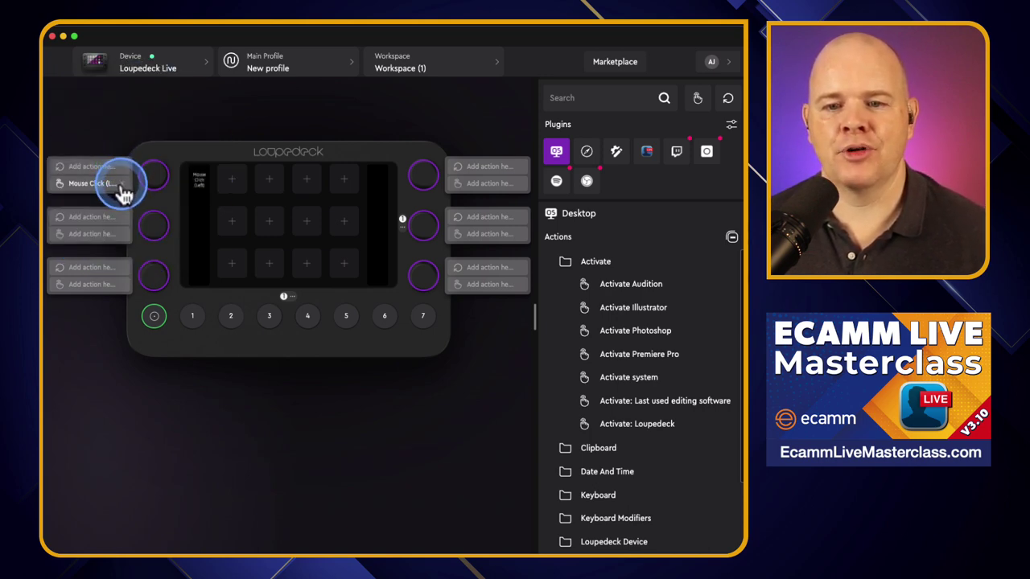
pyautogui.click(121, 186)
# Check the custom action types offered for an empty touch button and the workspaces in the new profile.
pyautogui.click(237, 221)
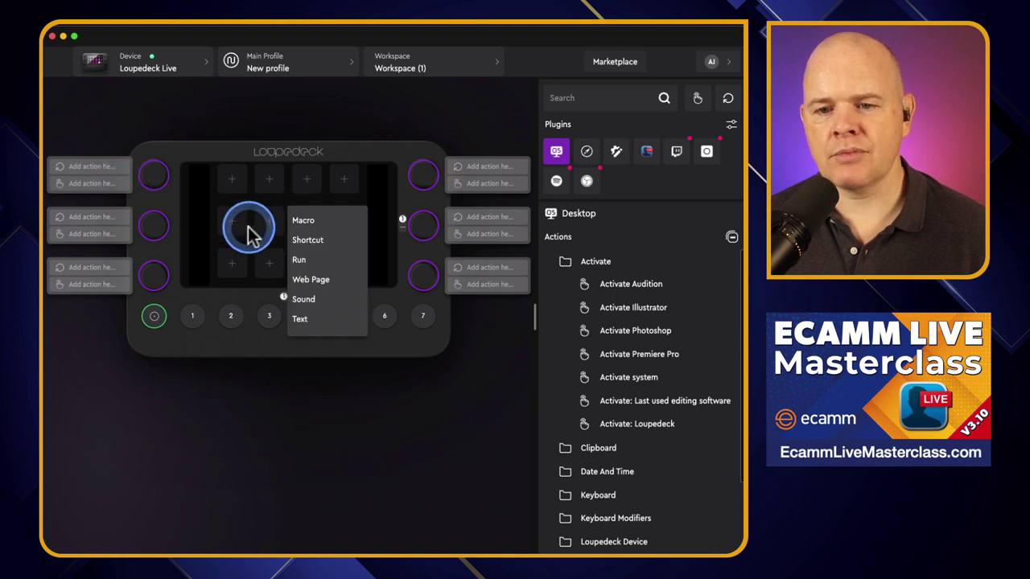
pyautogui.click(226, 153)
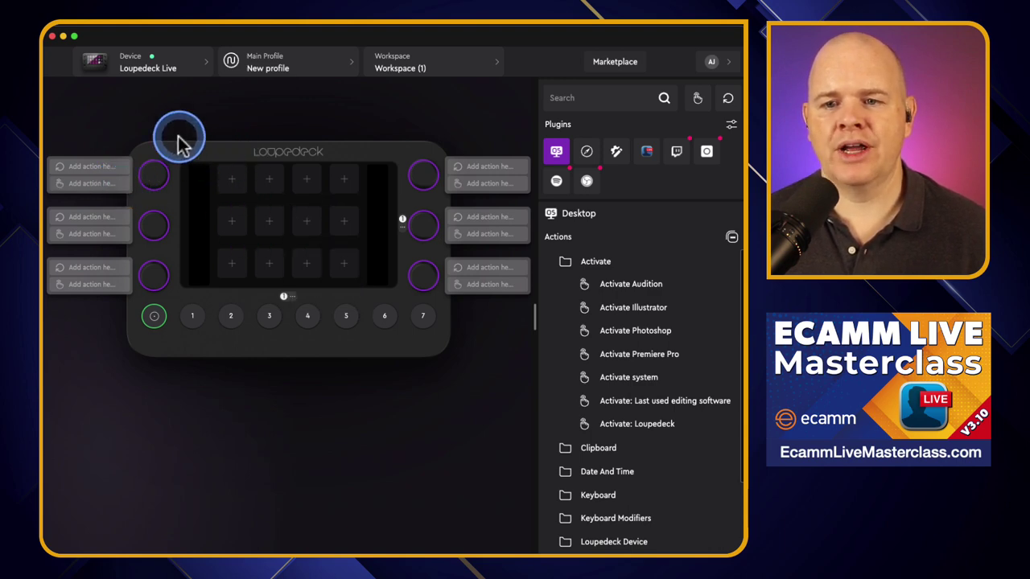
pyautogui.click(455, 71)
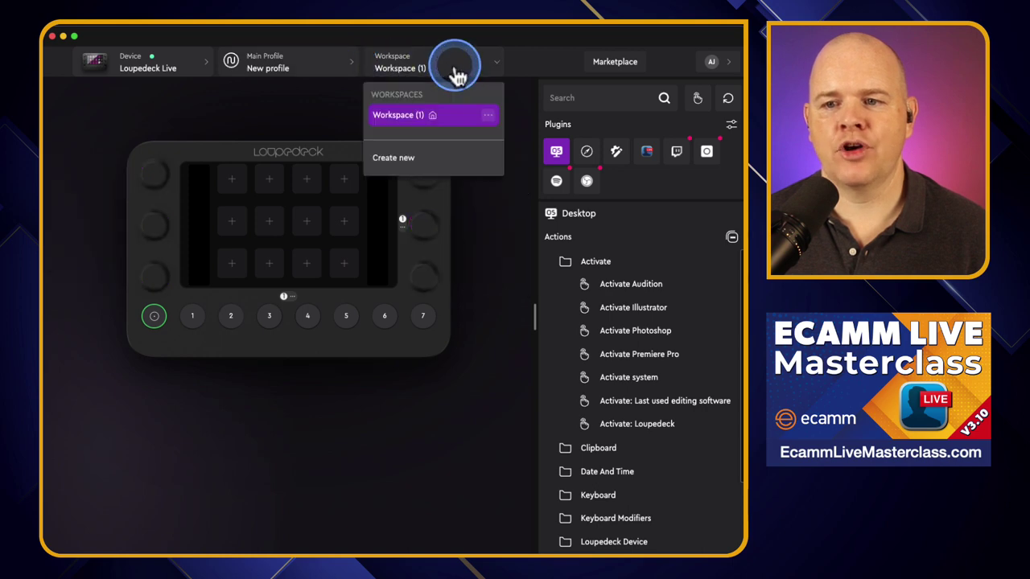
pyautogui.click(218, 156)
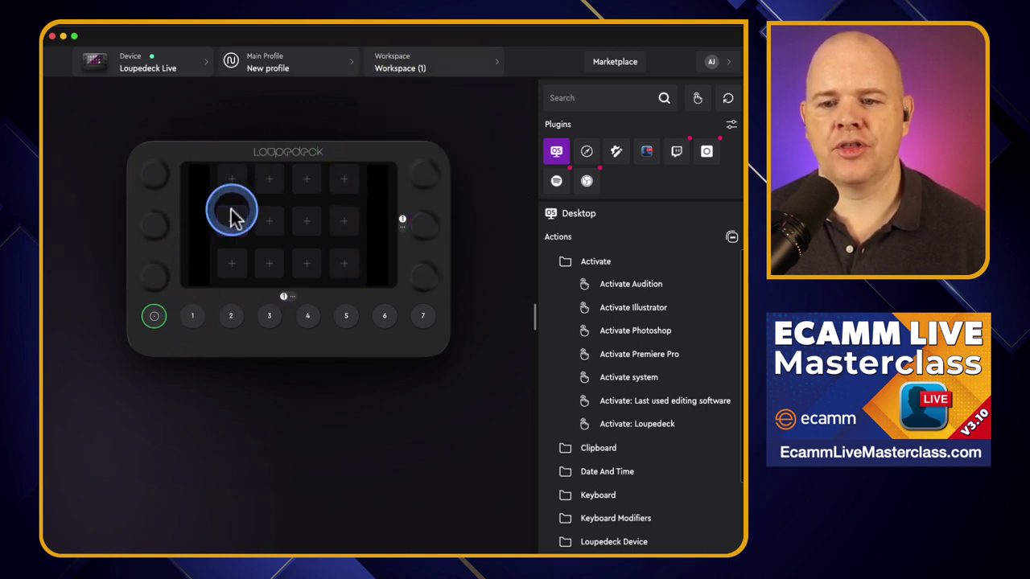